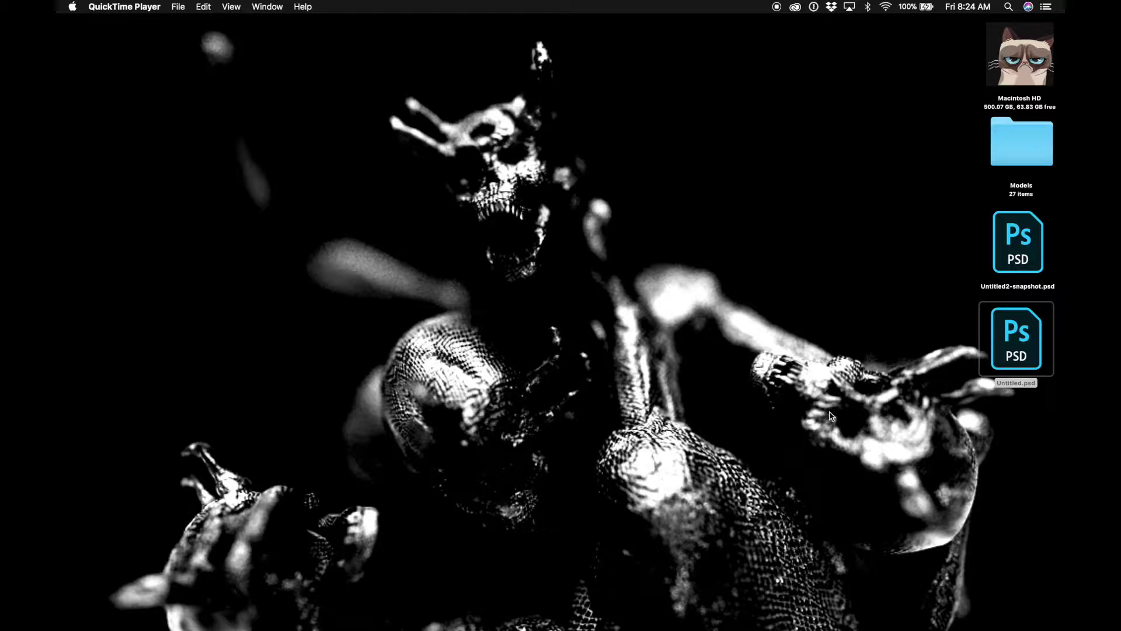
Open the desktop file Untitled.psd in Photoshop to view its five rendered bottles
{"action": "double_click", "coordinate": [1025, 354]}
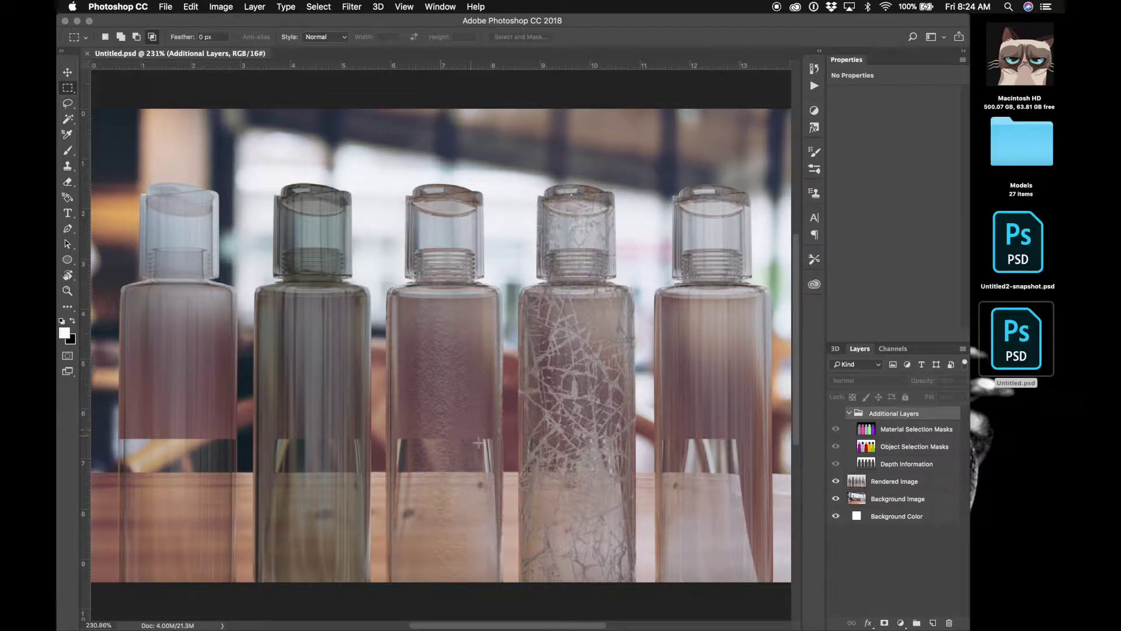
Open Untitled2-snapshot.psd, fit it to the window, and flip between it and Untitled.psd
{"action": "double_click", "coordinate": [1026, 255]}
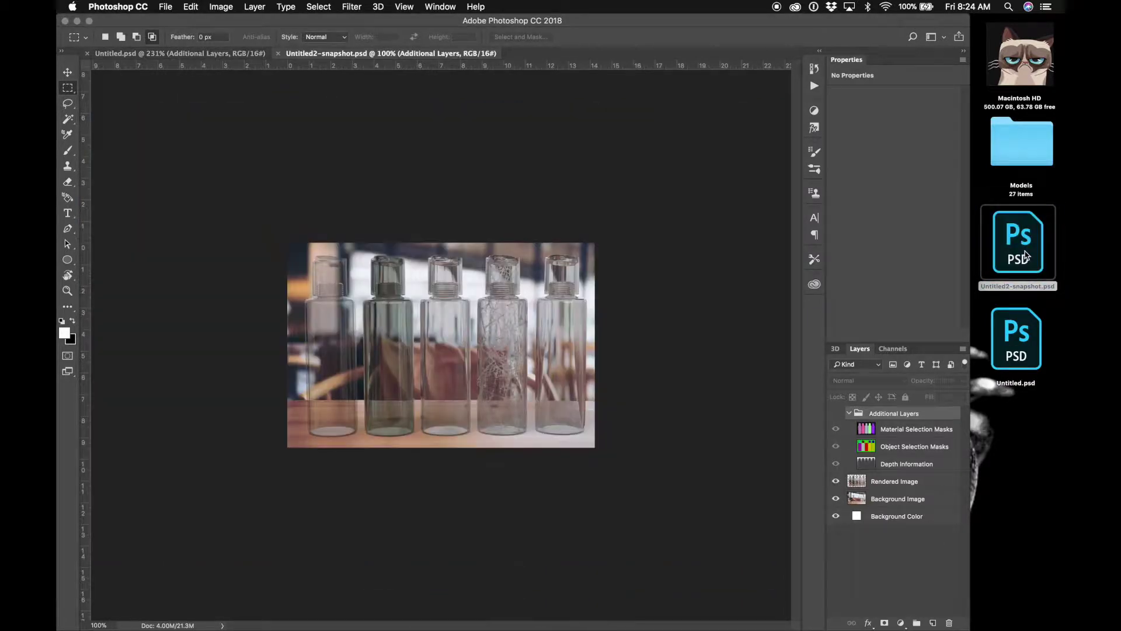
{"action": "key", "text": "super+0"}
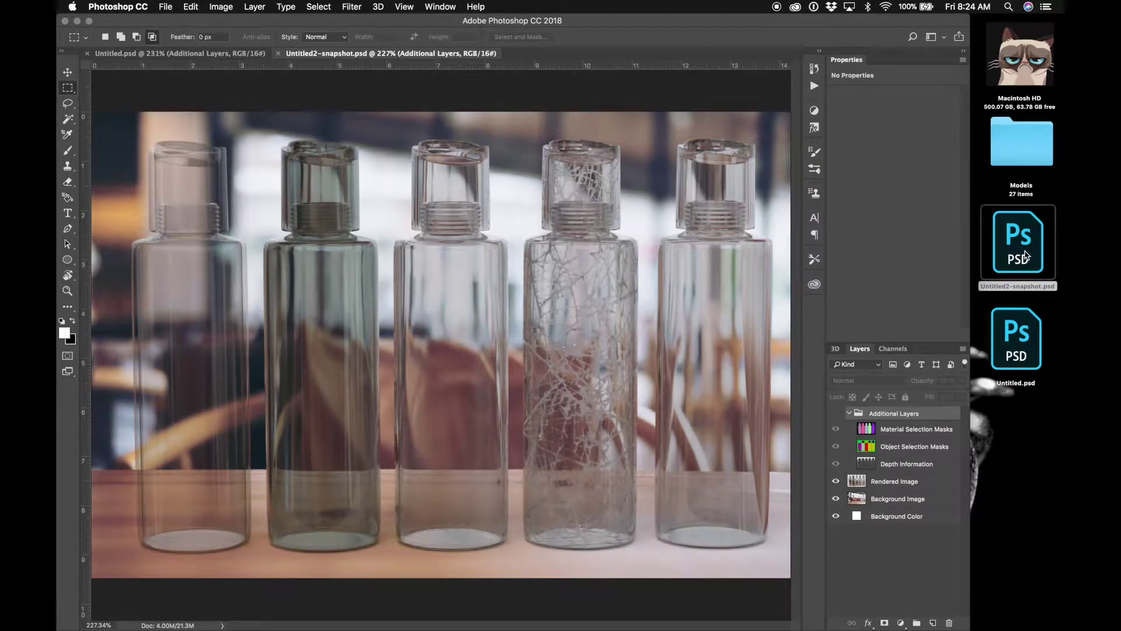
{"action": "left_click", "coordinate": [146, 53]}
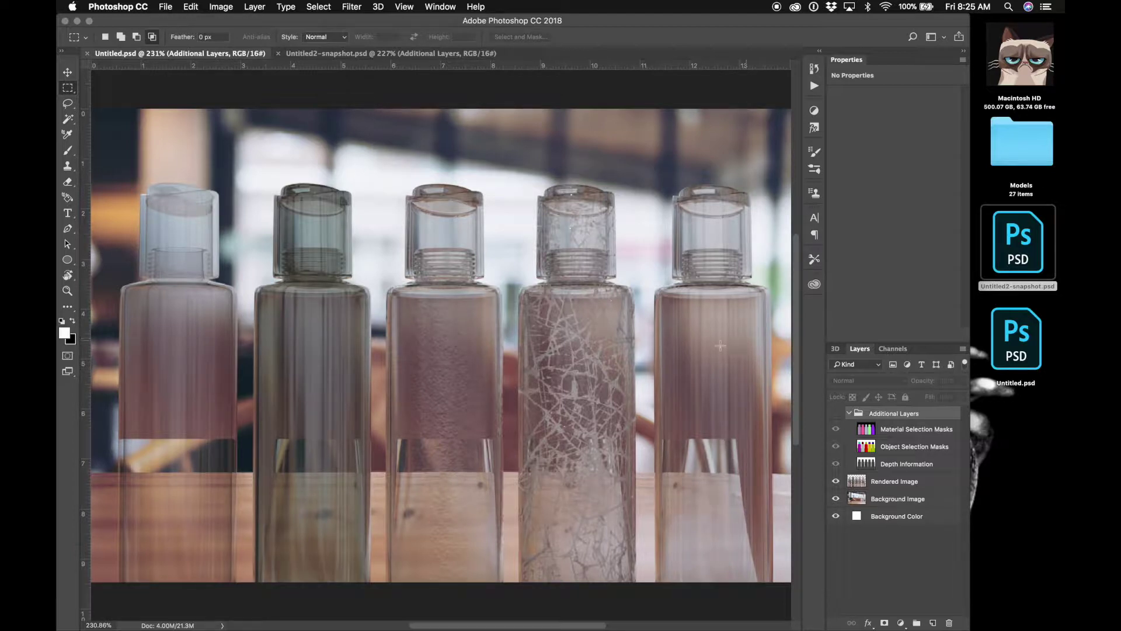
{"action": "left_click", "coordinate": [395, 53]}
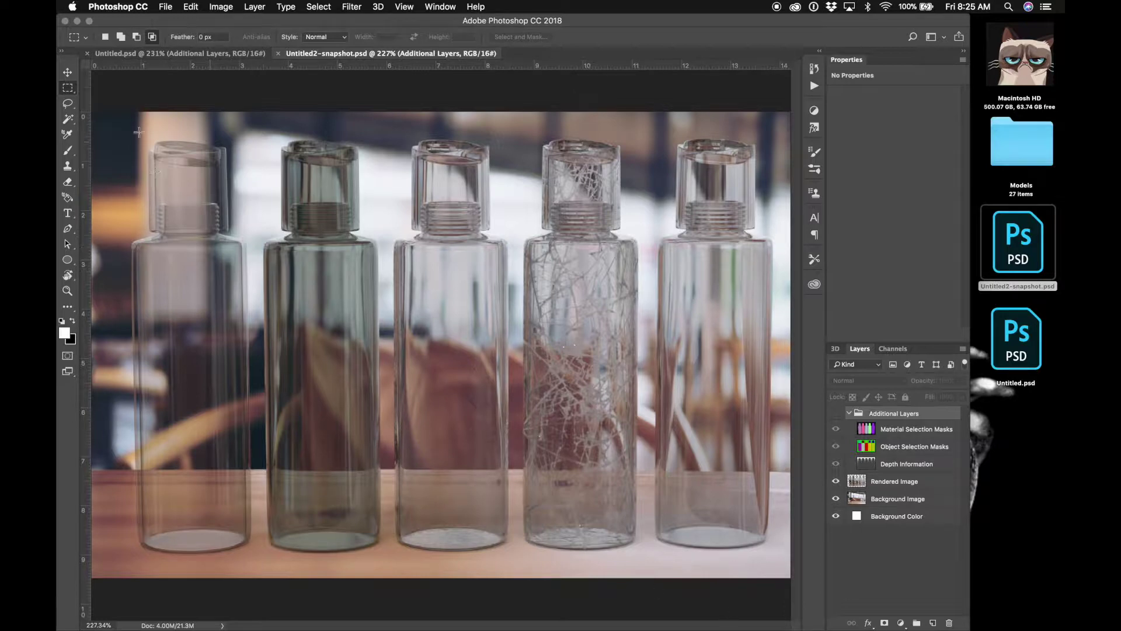
{"action": "left_click", "coordinate": [167, 56]}
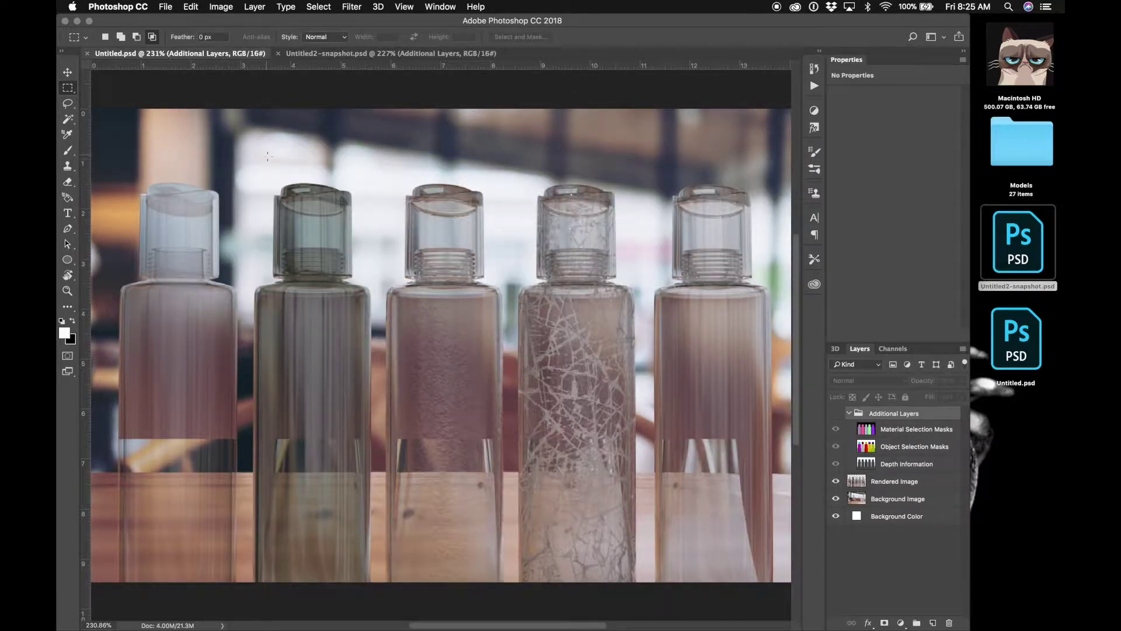
Marquee-select then deselect the middle bottles, view the snapshot render, and return to Dimension
{"action": "left_click_drag", "start_coordinate": [240, 168], "coordinate": [646, 593]}
{"action": "key", "text": "super+d"}
{"action": "left_click", "coordinate": [309, 53]}
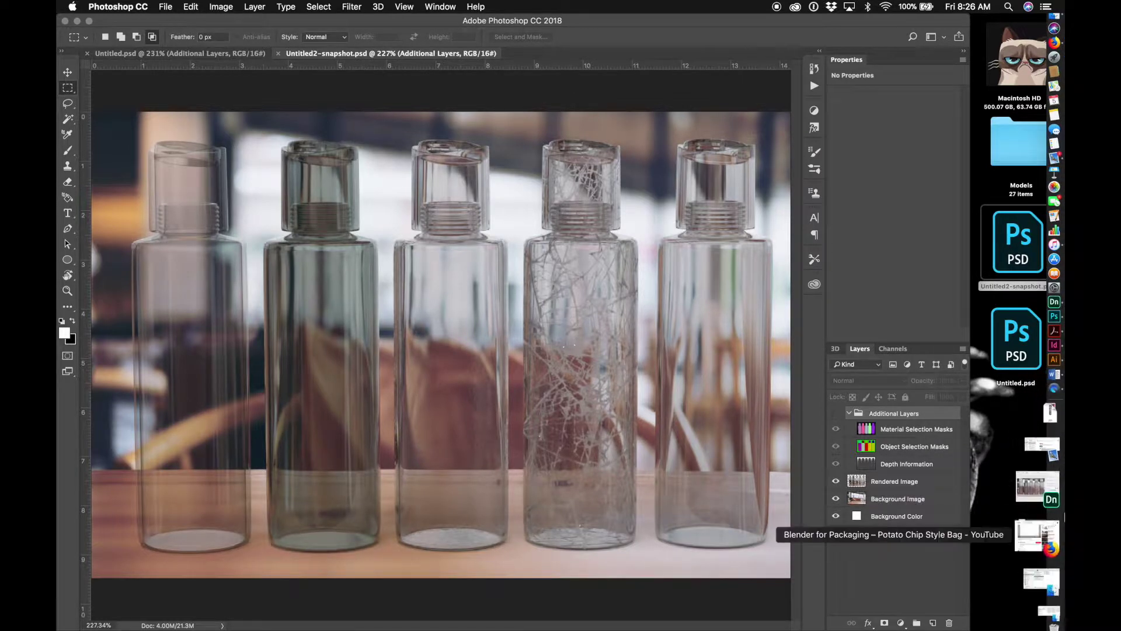
{"action": "left_click", "coordinate": [1046, 500]}
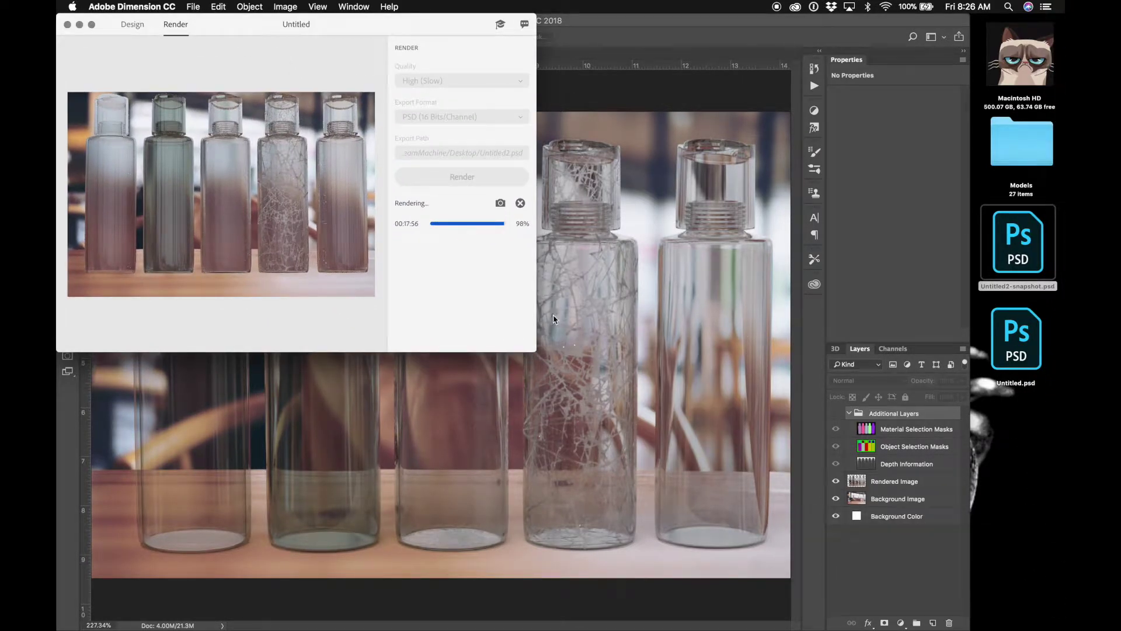
Enlarge the Dimension window, cancel the running render, and return to the Design view
{"action": "left_click_drag", "start_coordinate": [536, 354], "coordinate": [839, 625]}
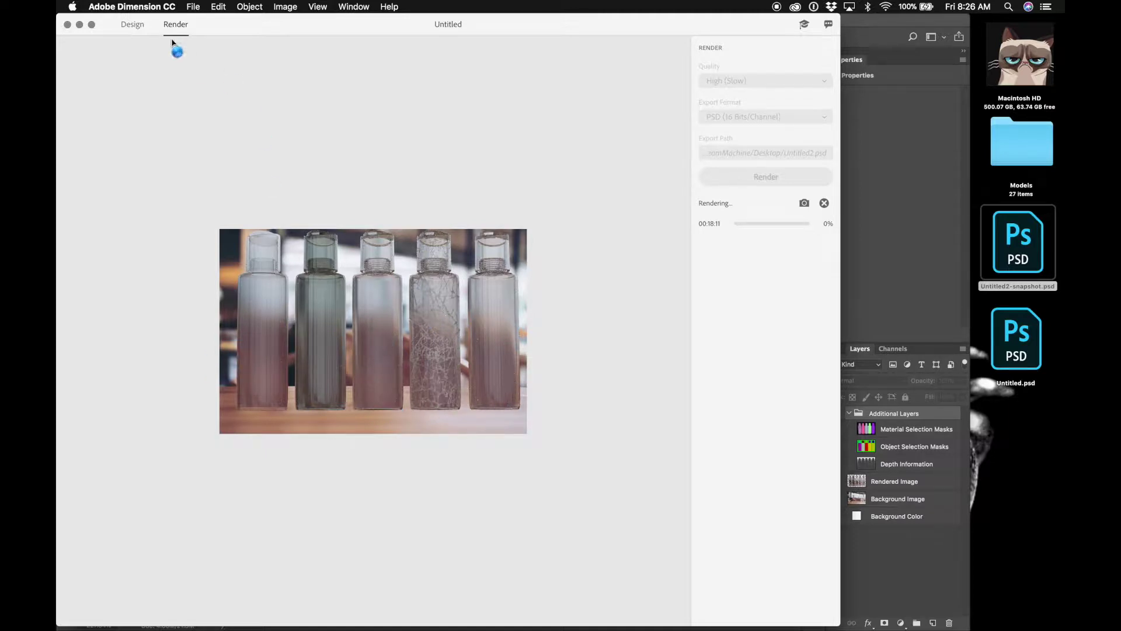
{"action": "left_click", "coordinate": [824, 203]}
{"action": "left_click", "coordinate": [132, 23]}
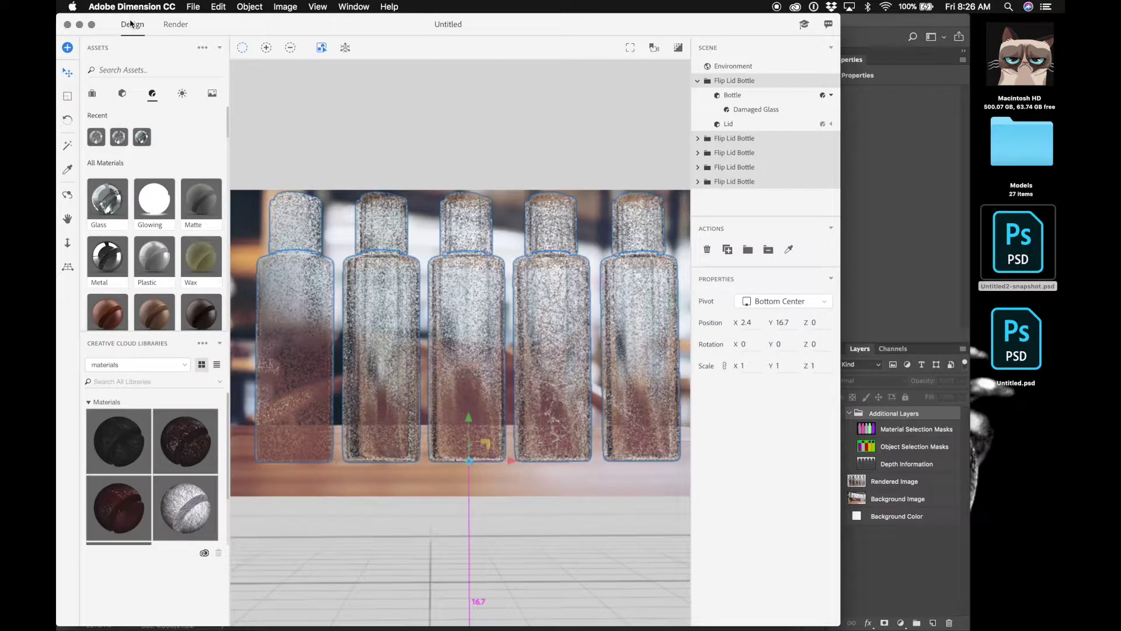
Lower the horizon slightly beneath the bottles, then switch back to Photoshop
{"action": "left_click", "coordinate": [535, 548]}
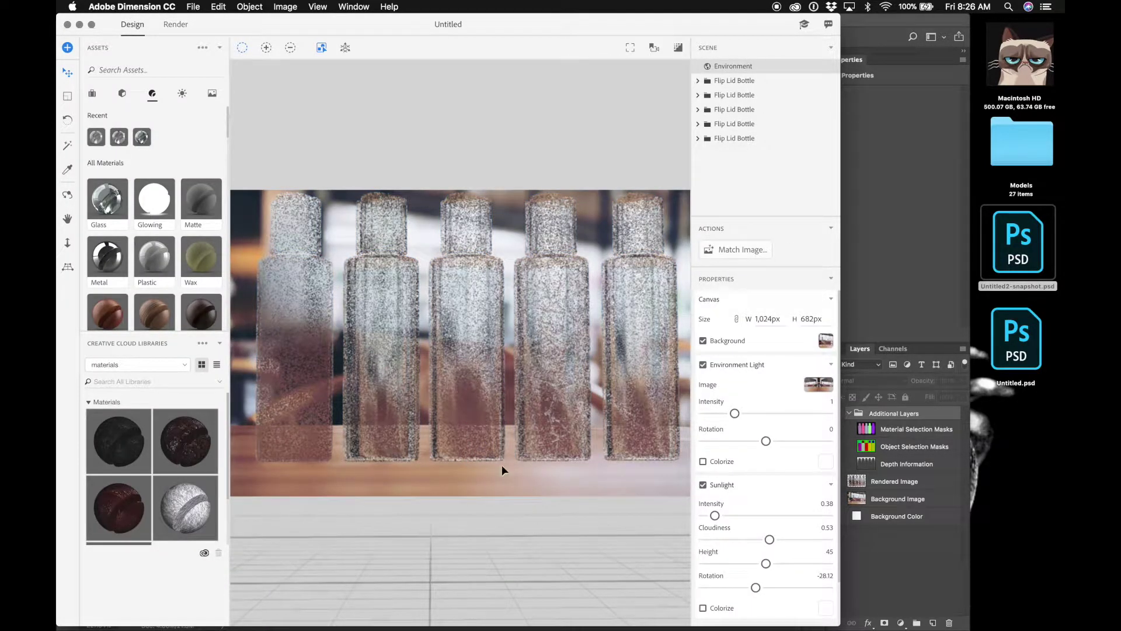
{"action": "left_click", "coordinate": [68, 267]}
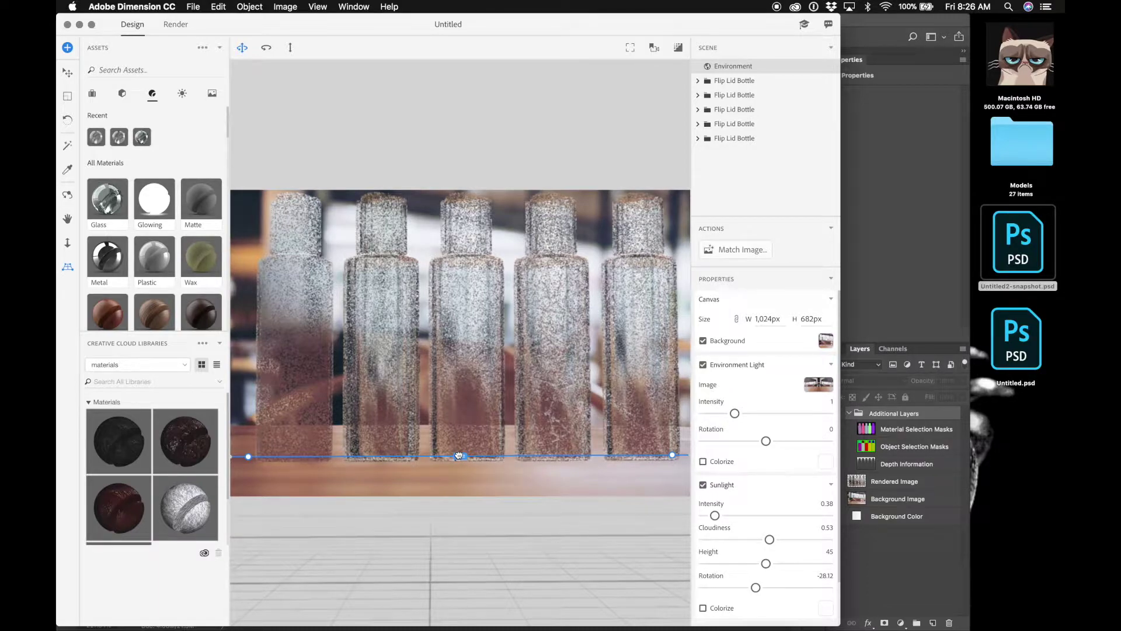
{"action": "left_click_drag", "start_coordinate": [459, 455], "coordinate": [457, 475]}
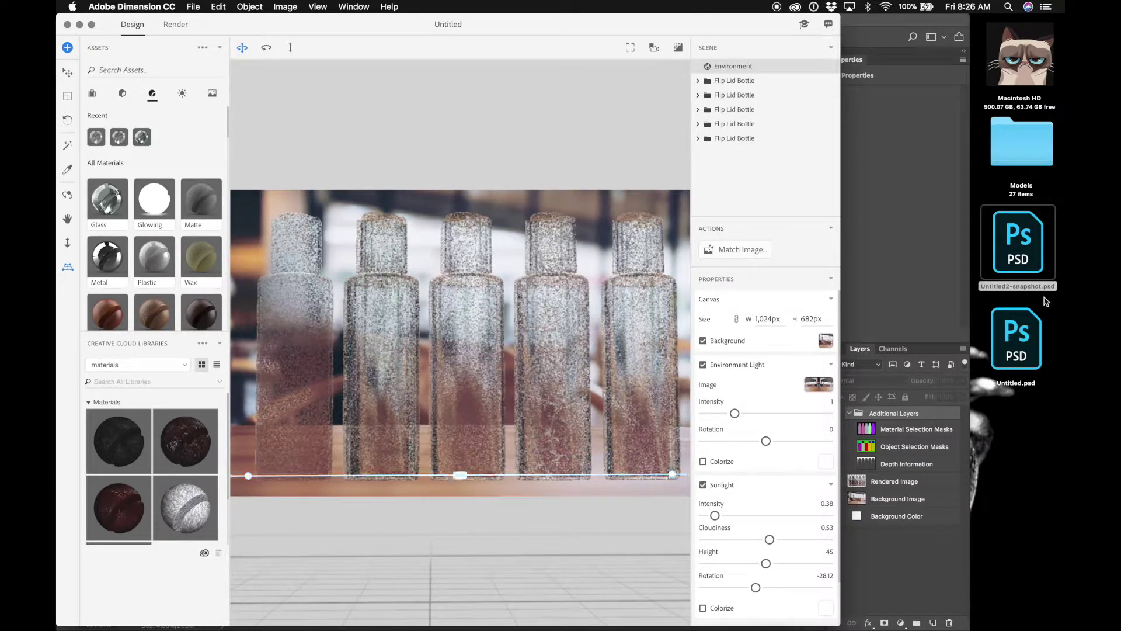
{"action": "left_click", "coordinate": [946, 245]}
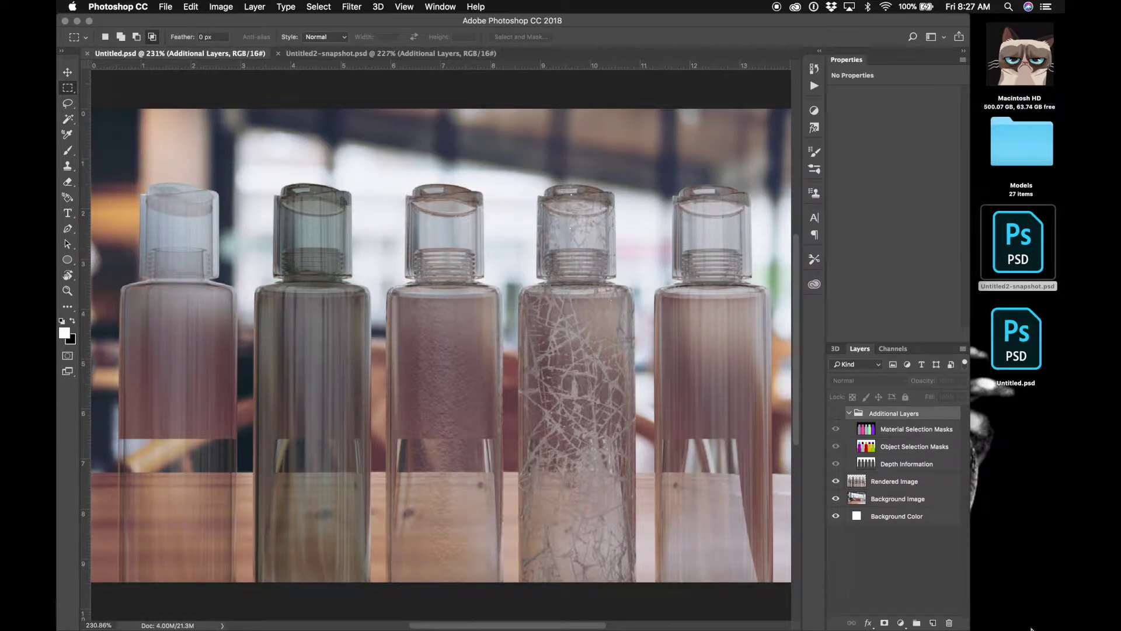
Flip between the Untitled2-snapshot.psd and Untitled.psd renders, then minimize Photoshop
{"action": "left_click", "coordinate": [366, 55]}
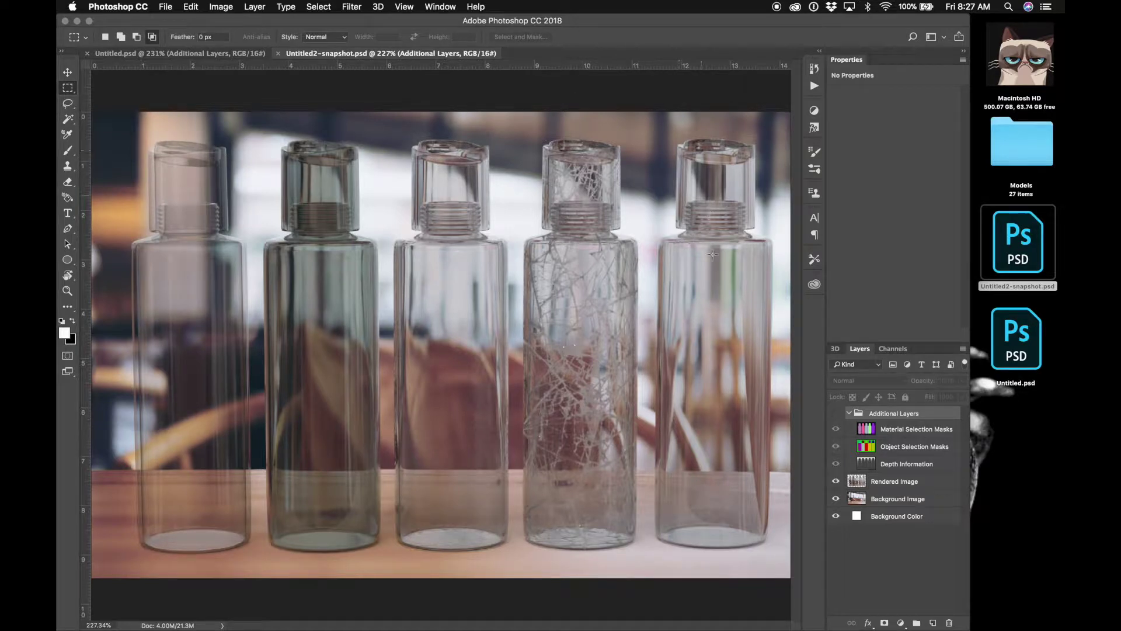
{"action": "left_click", "coordinate": [152, 56]}
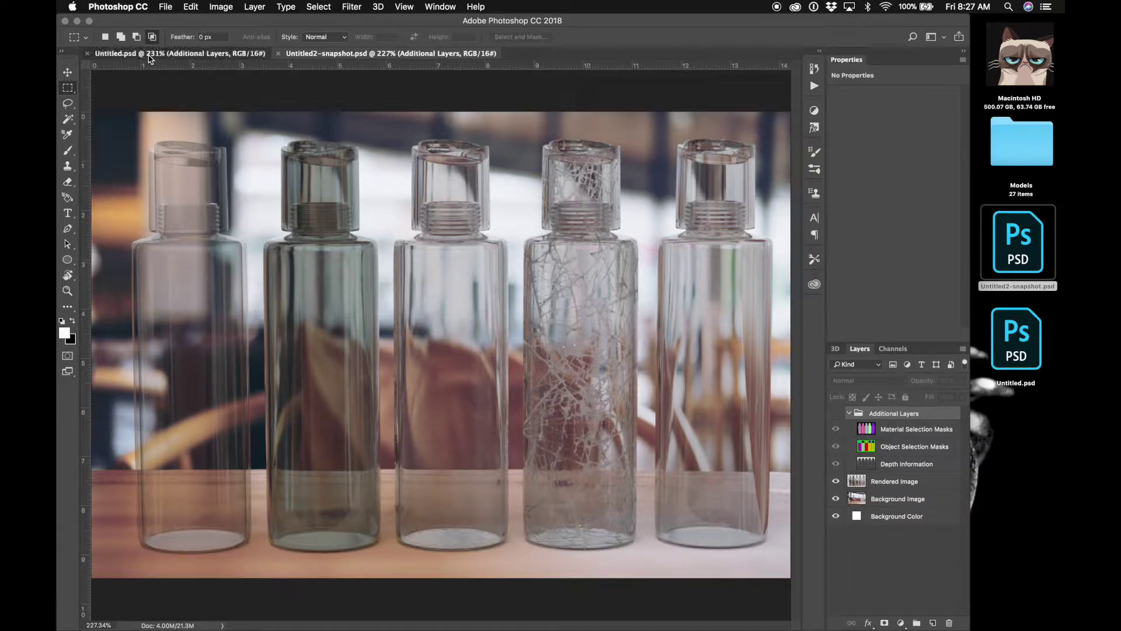
{"action": "left_click", "coordinate": [78, 22]}
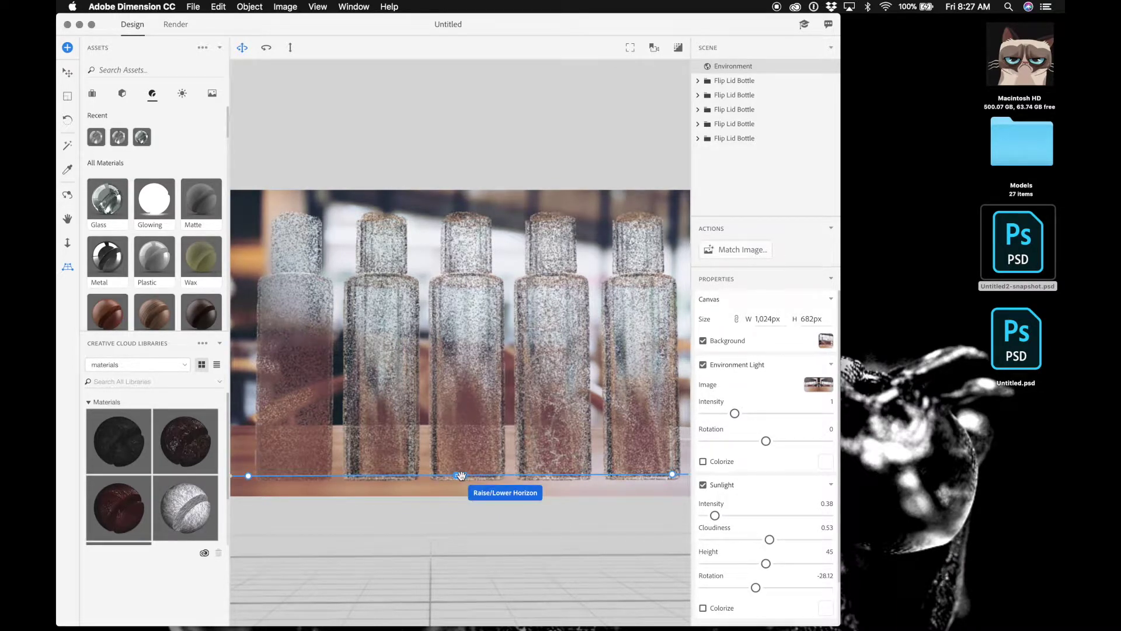
Adjust the horizon line, finally raising it far up the view
{"action": "left_click_drag", "start_coordinate": [461, 475], "coordinate": [456, 483]}
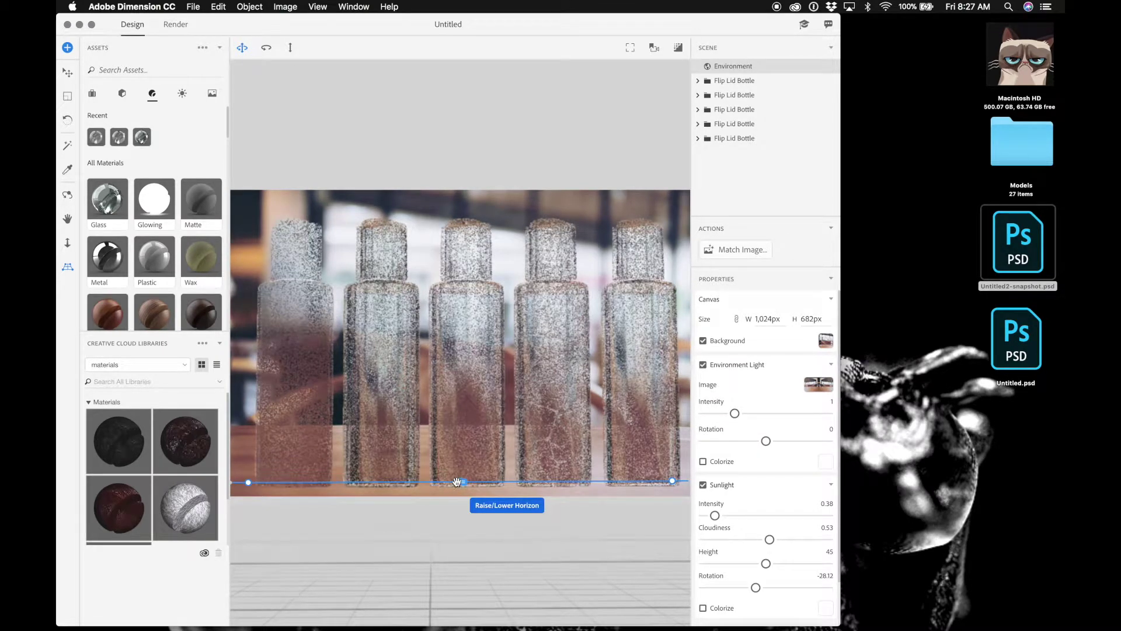
{"action": "left_click", "coordinate": [183, 26]}
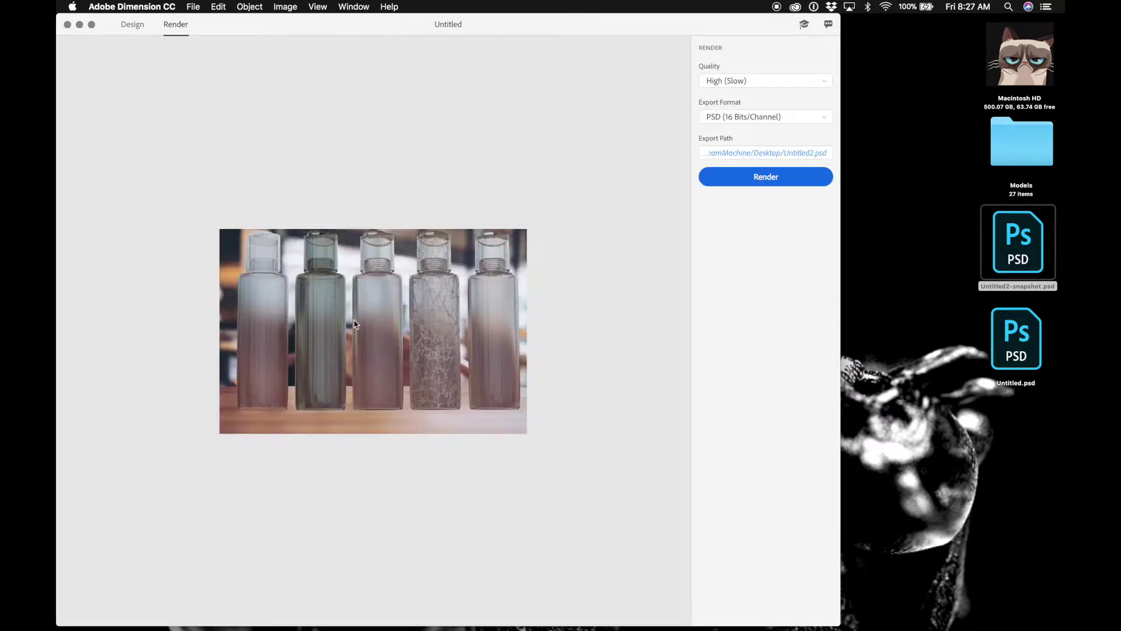
{"action": "left_click", "coordinate": [132, 26]}
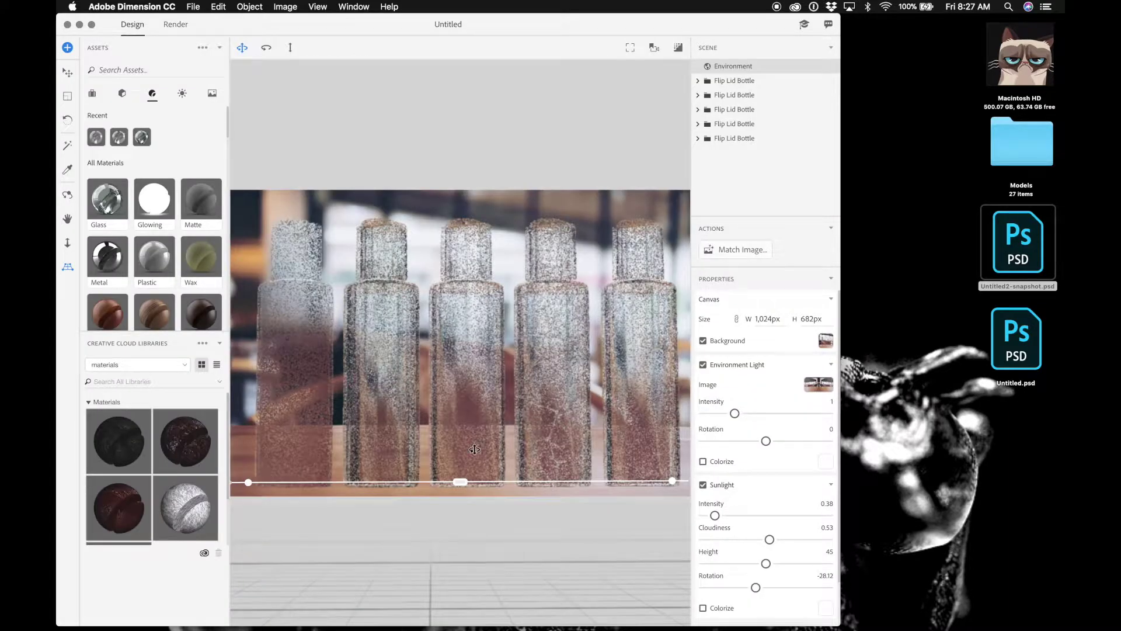
{"action": "left_click_drag", "start_coordinate": [461, 481], "coordinate": [459, 176]}
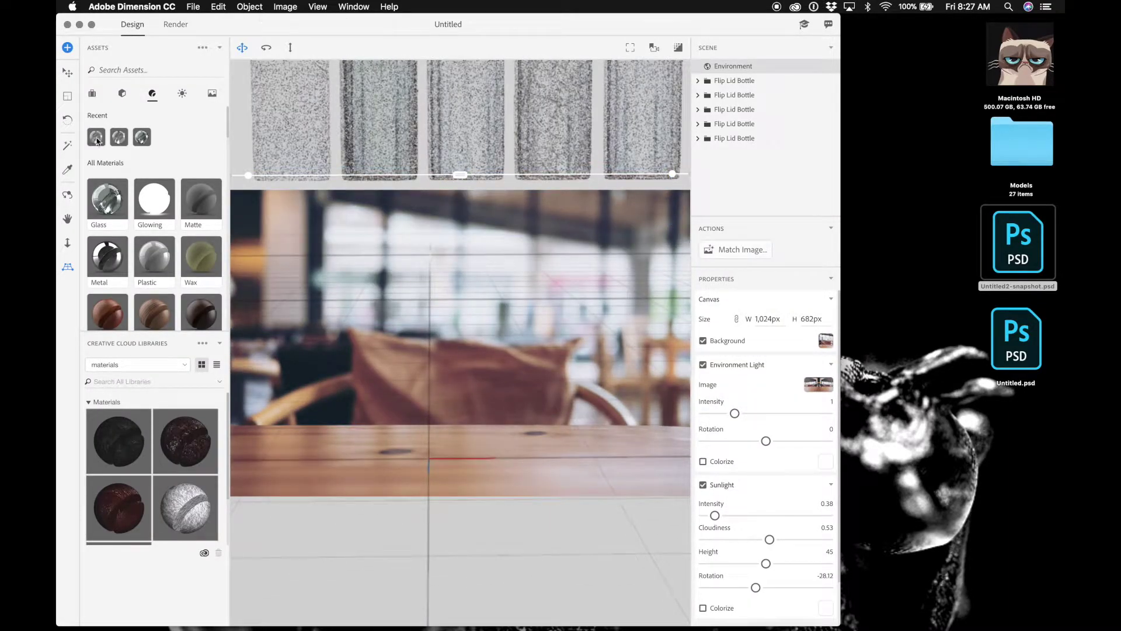
Lower the bottles onto the table to Y 0.2 and nudge them slightly left
{"action": "left_click", "coordinate": [64, 71]}
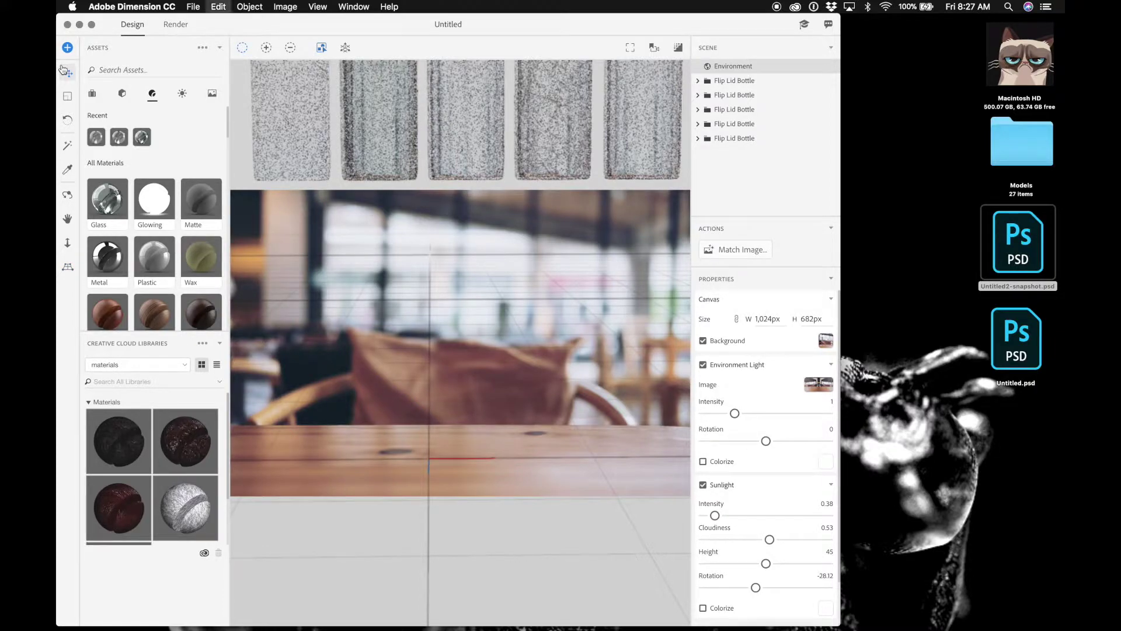
{"action": "left_click", "coordinate": [473, 315]}
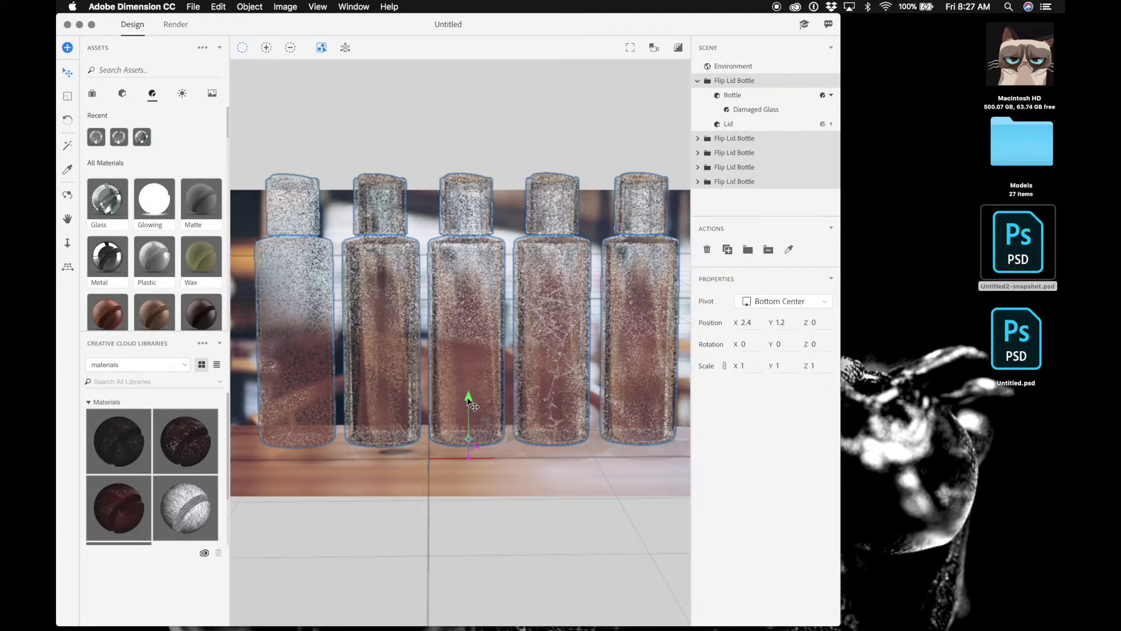
{"action": "mouse_move", "coordinate": [473, 406]}
{"action": "left_mouse_down"}
{"action": "mouse_move", "coordinate": [472, 449]}
{"action": "mouse_move", "coordinate": [477, 422]}
{"action": "left_mouse_up"}
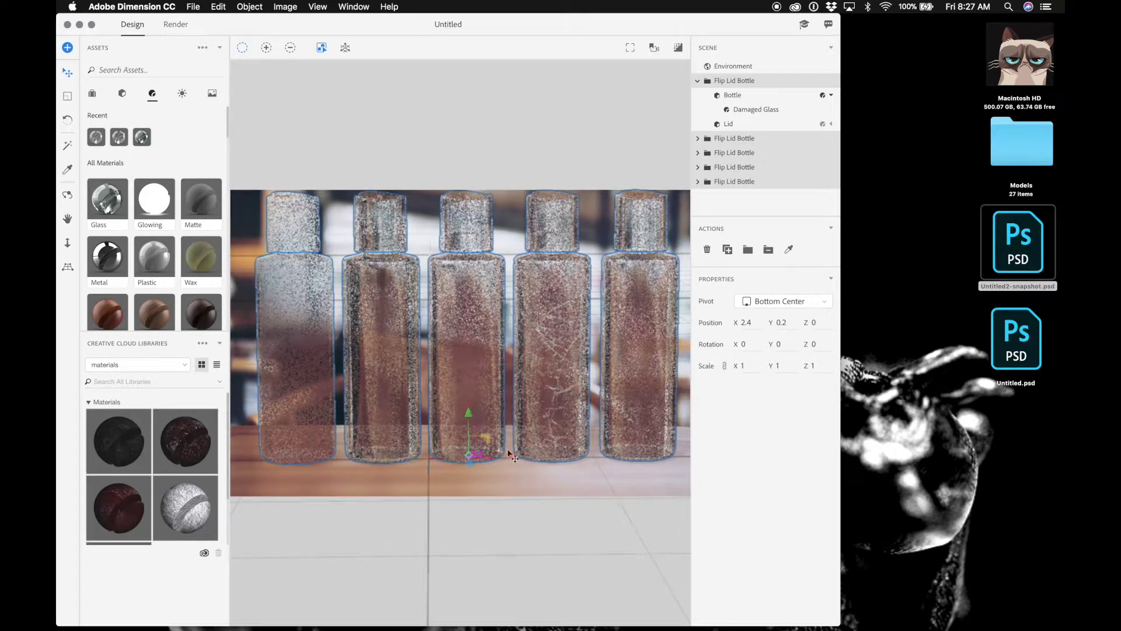
{"action": "left_click_drag", "start_coordinate": [512, 460], "coordinate": [509, 460]}
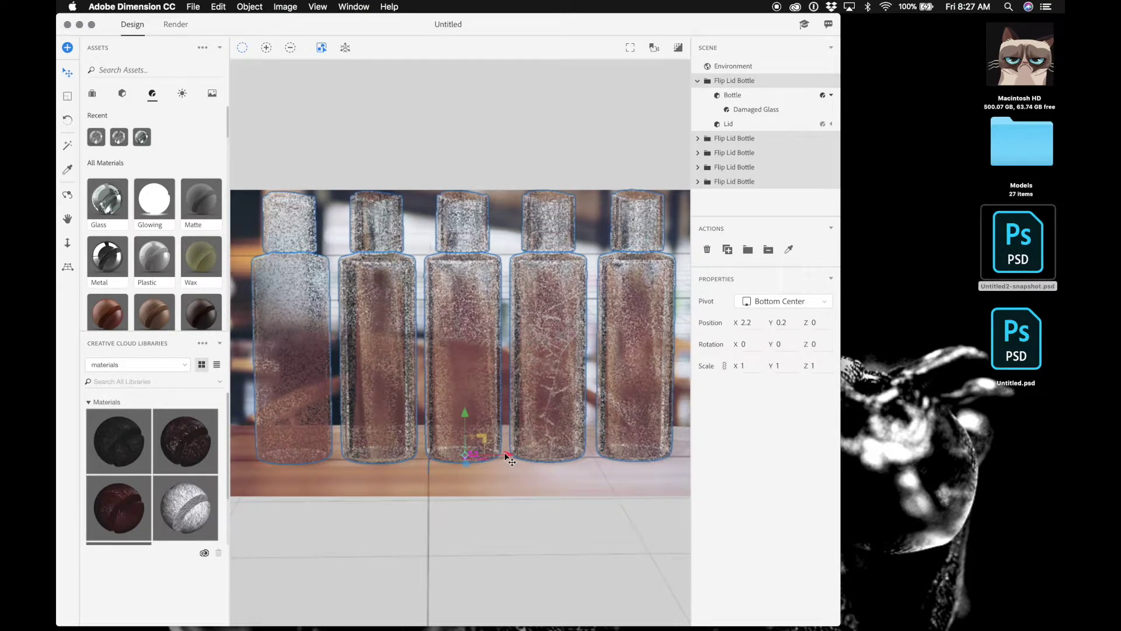
{"action": "left_click", "coordinate": [177, 24]}
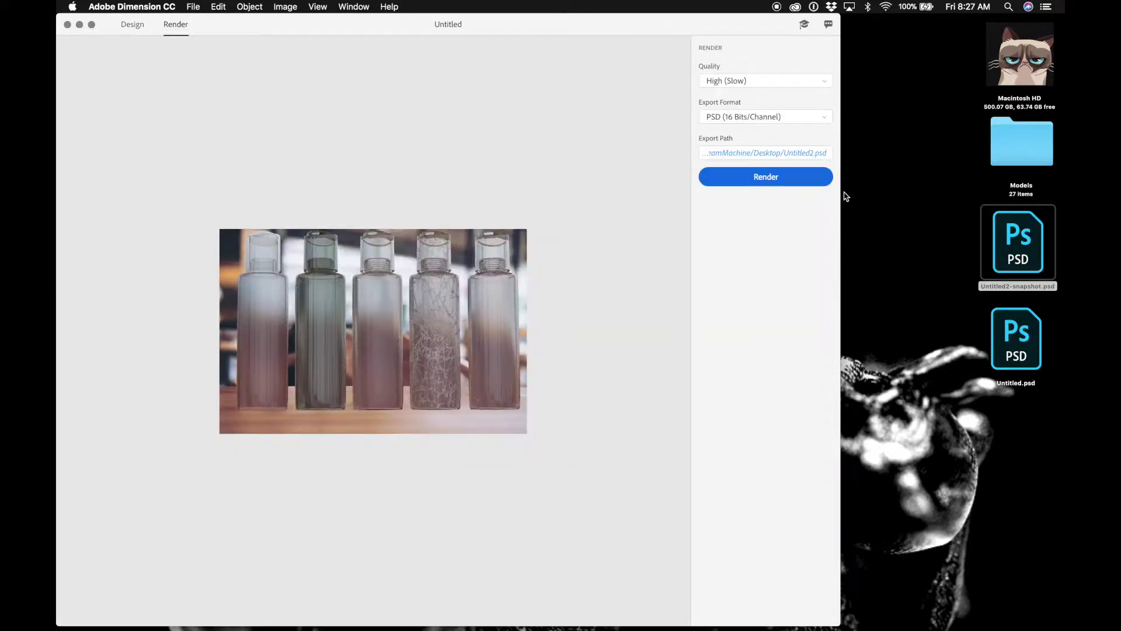
Start a new High quality PSD render, discarding the previous render's progress
{"action": "left_click", "coordinate": [757, 182]}
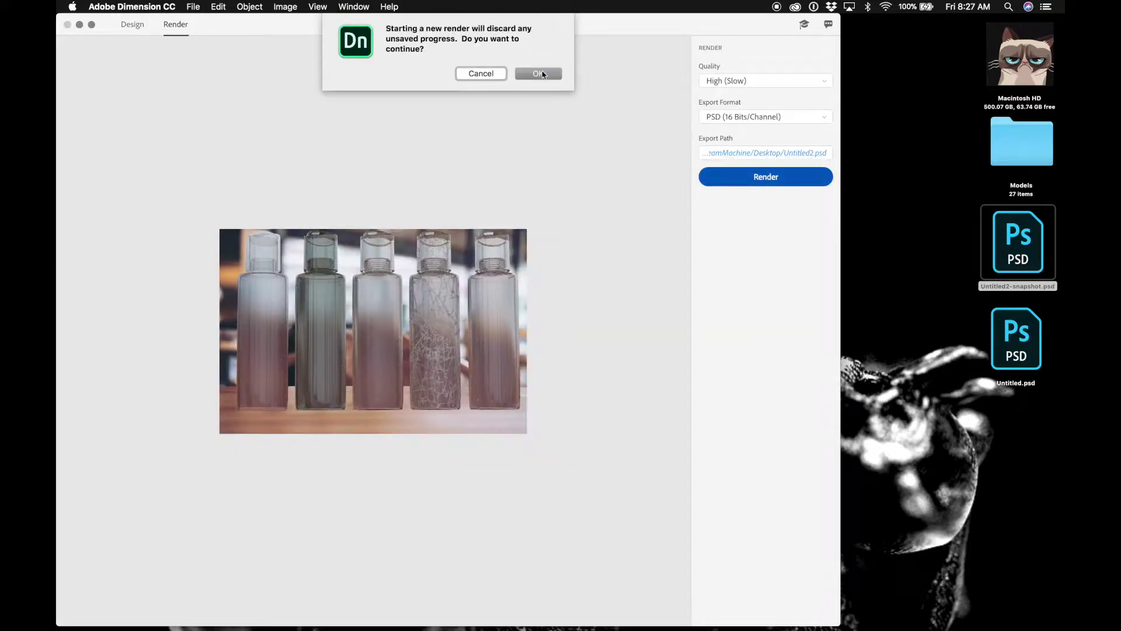
{"action": "left_click", "coordinate": [539, 73]}
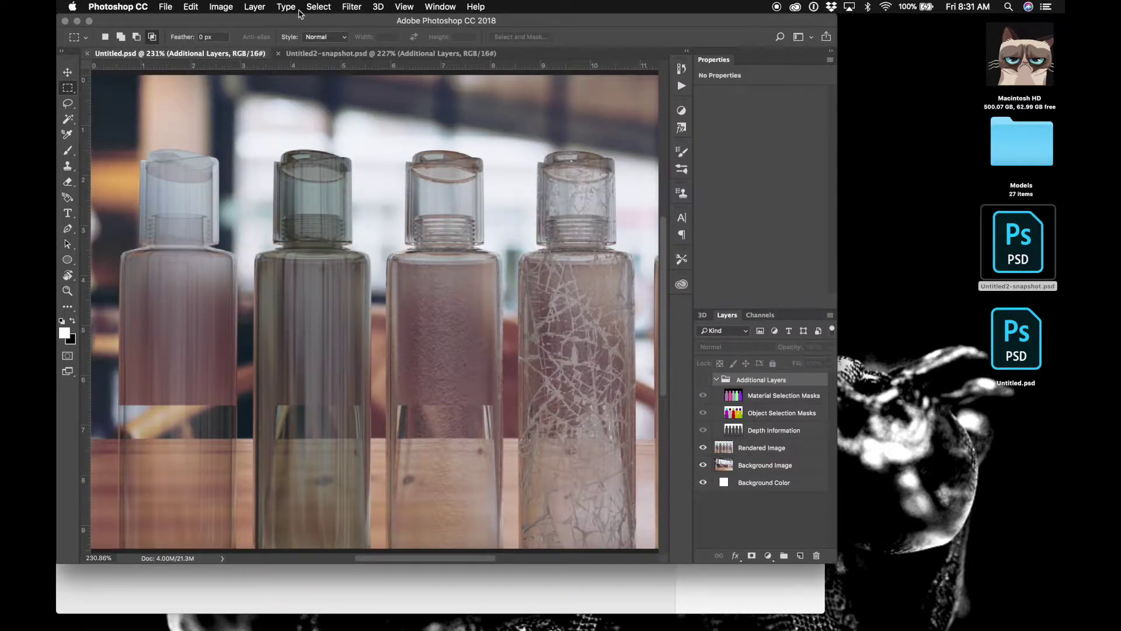
Fit the snapshot render to the window and check Dimension's render progress
{"action": "left_click", "coordinate": [314, 54]}
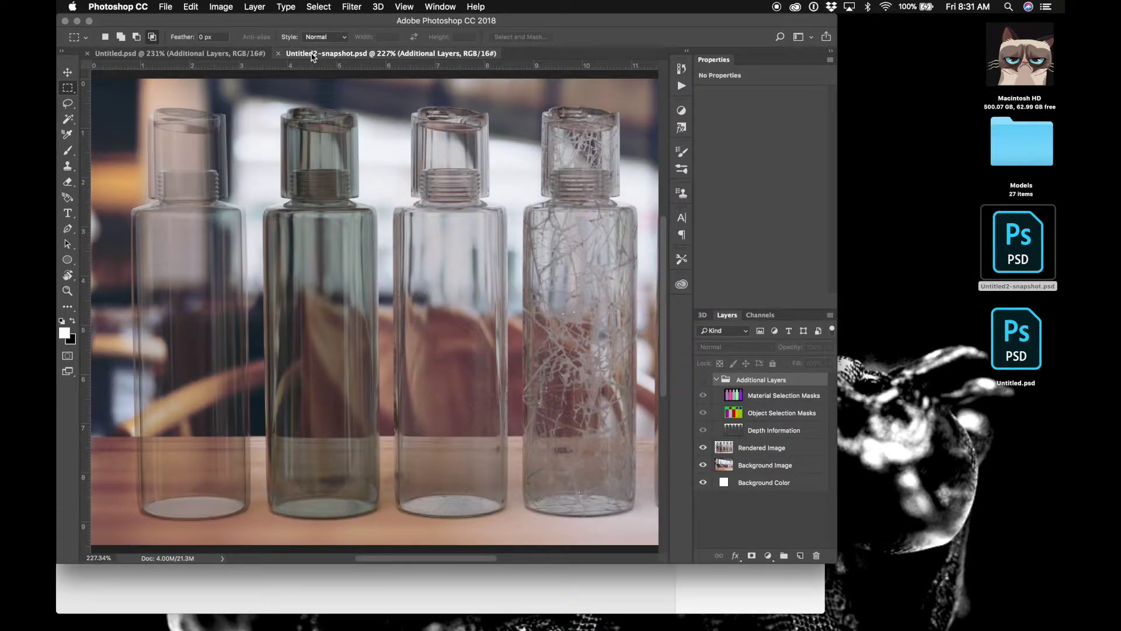
{"action": "key", "text": "super+0"}
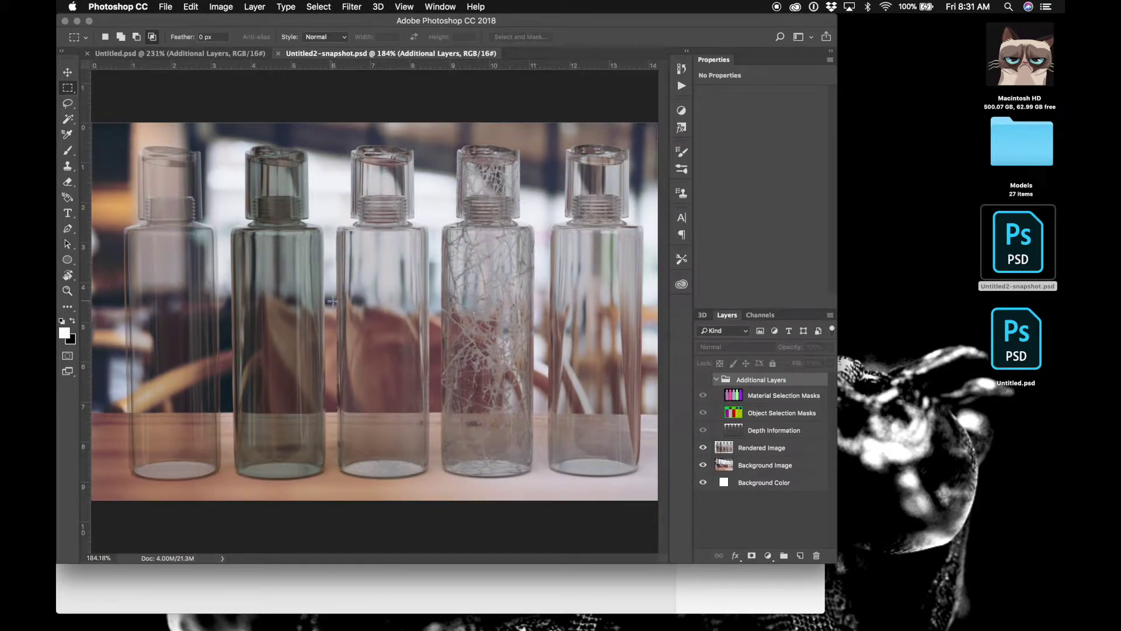
{"action": "left_click", "coordinate": [390, 591]}
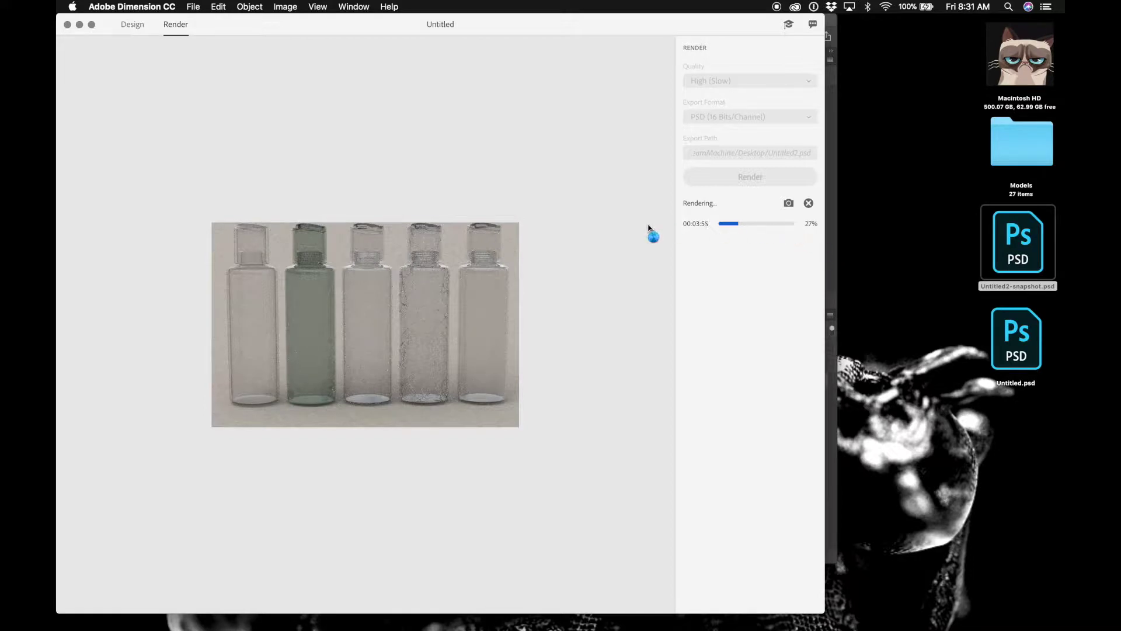
{"action": "left_click", "coordinate": [836, 81]}
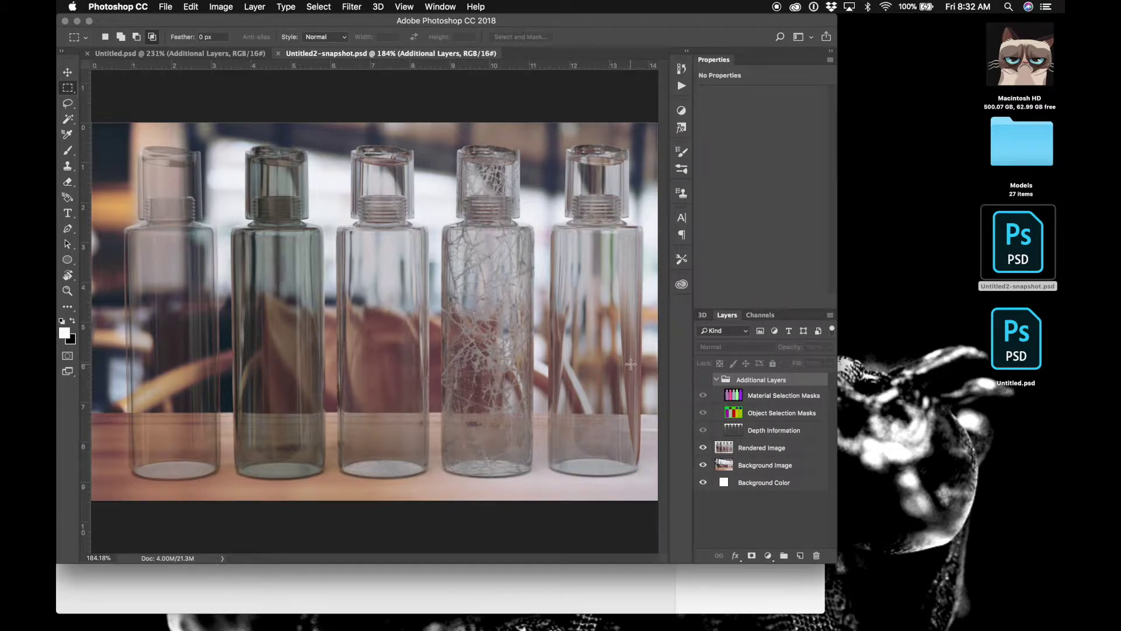
Fit Untitled.psd to the window, return to the snapshot render, then bring Dimension forward
{"action": "left_click", "coordinate": [239, 53]}
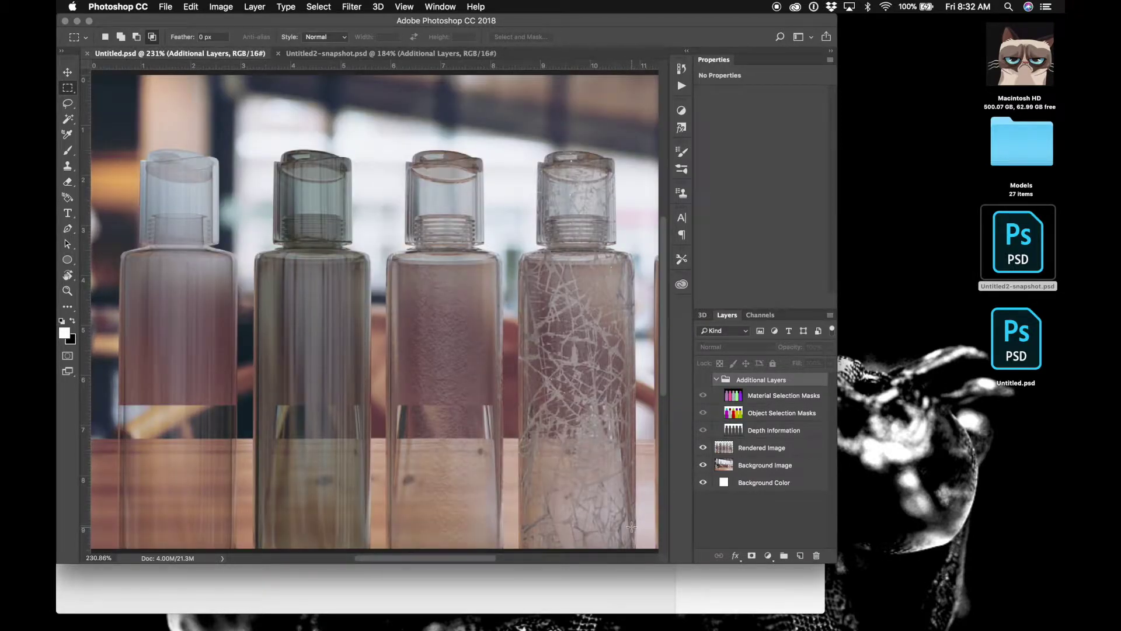
{"action": "key", "text": "super+0"}
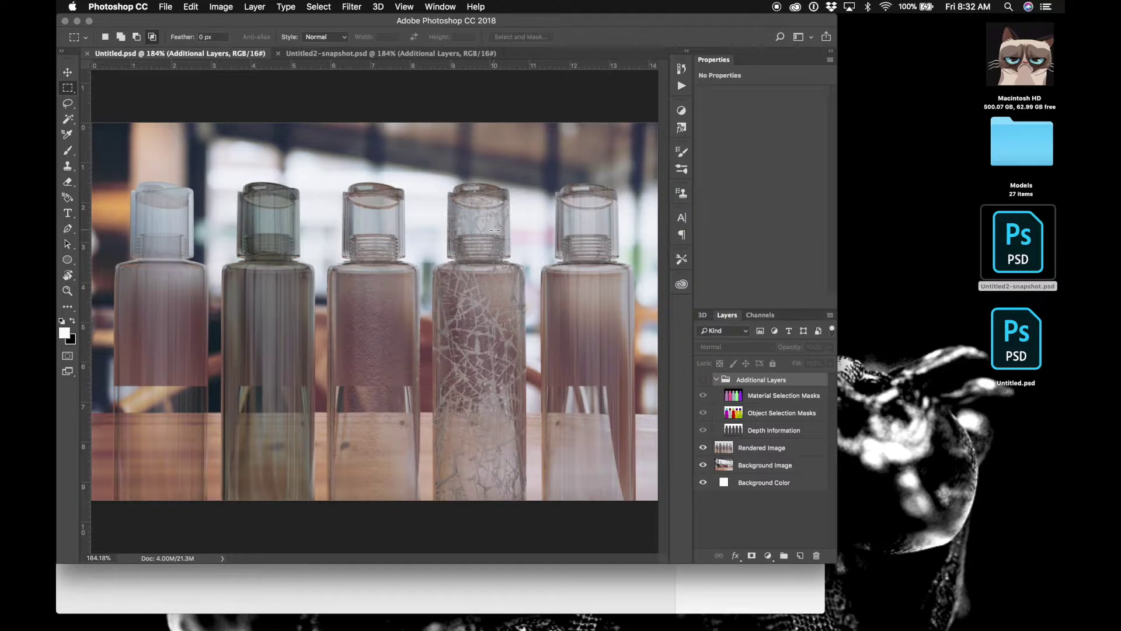
{"action": "left_click", "coordinate": [354, 54]}
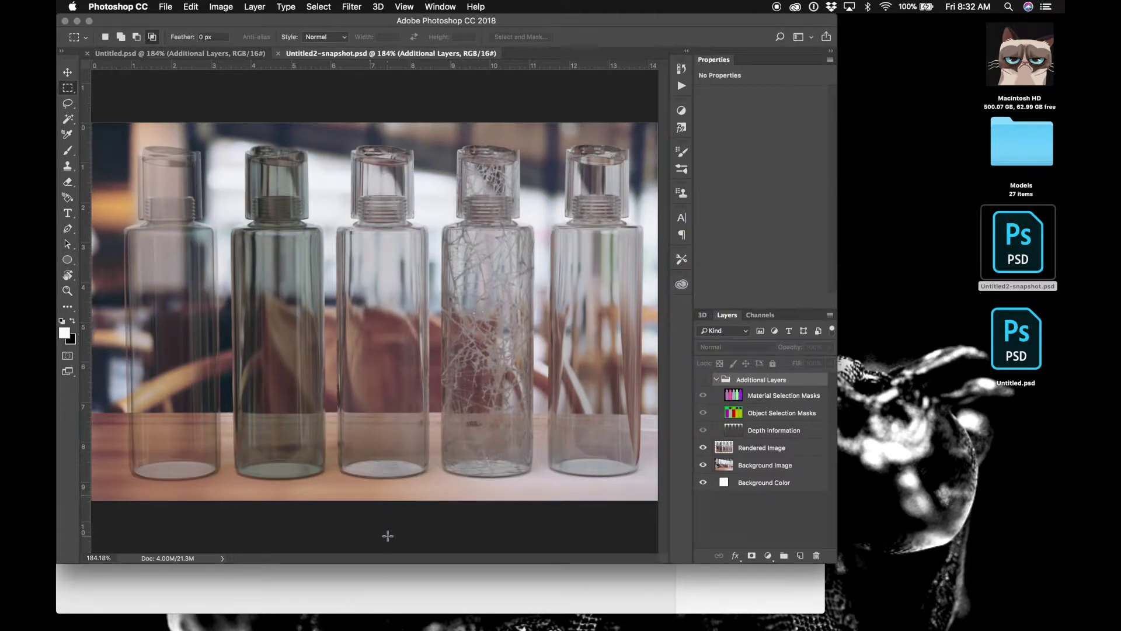
{"action": "left_click", "coordinate": [388, 589]}
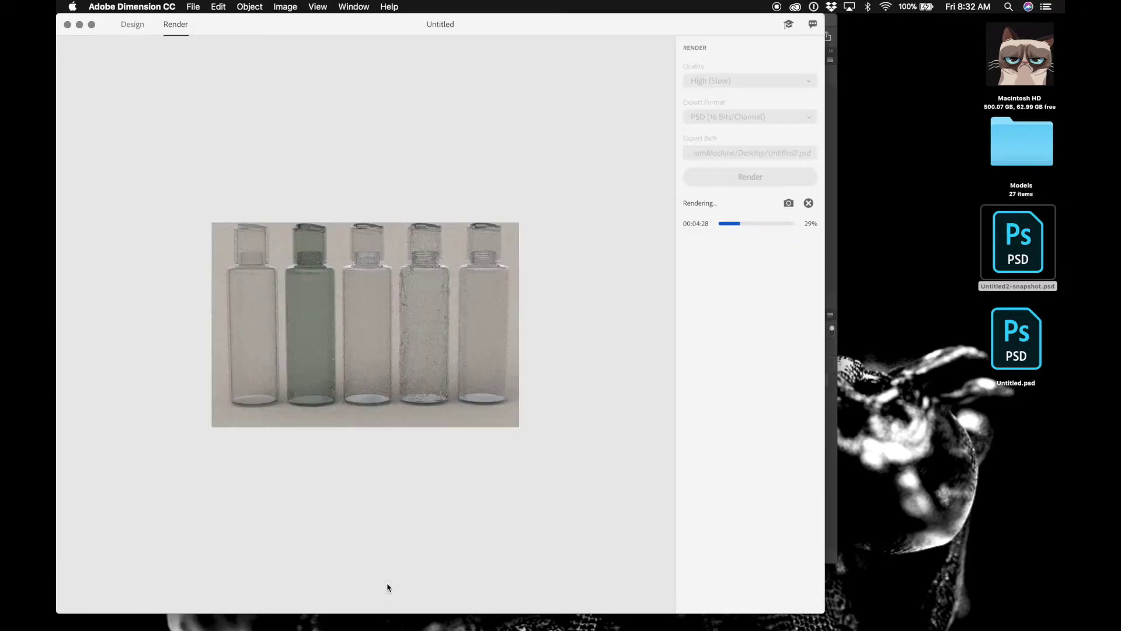
Stop the render, drop the horizon lower, and raise the bottles to Y 9.2
{"action": "left_click", "coordinate": [131, 26]}
{"action": "left_click", "coordinate": [529, 74]}
{"action": "left_click", "coordinate": [66, 266]}
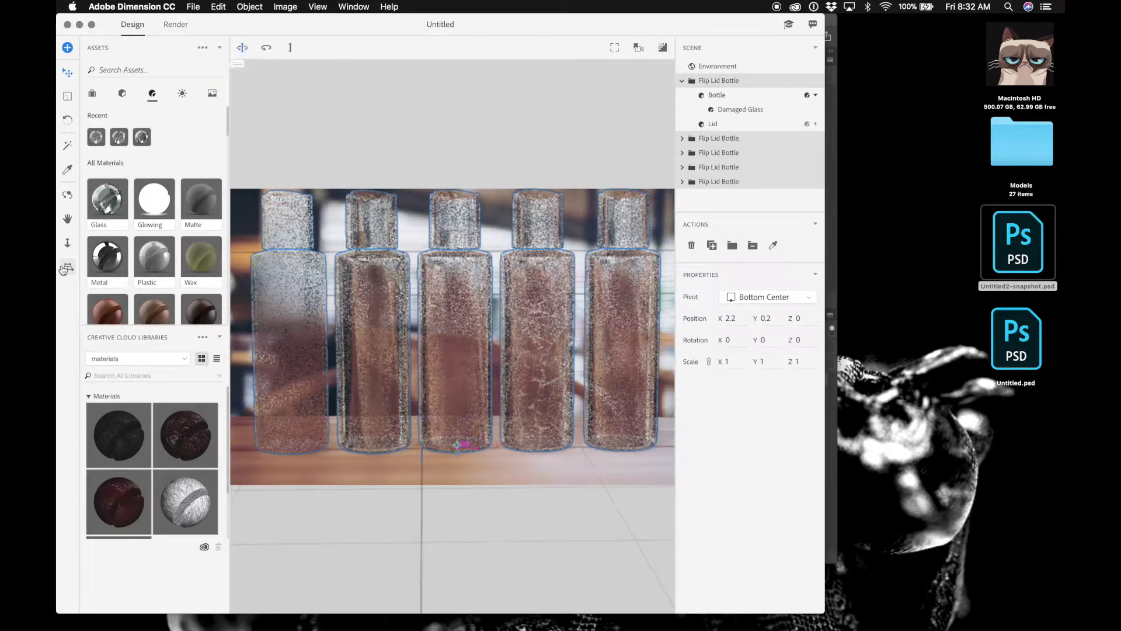
{"action": "left_click_drag", "start_coordinate": [451, 201], "coordinate": [442, 333]}
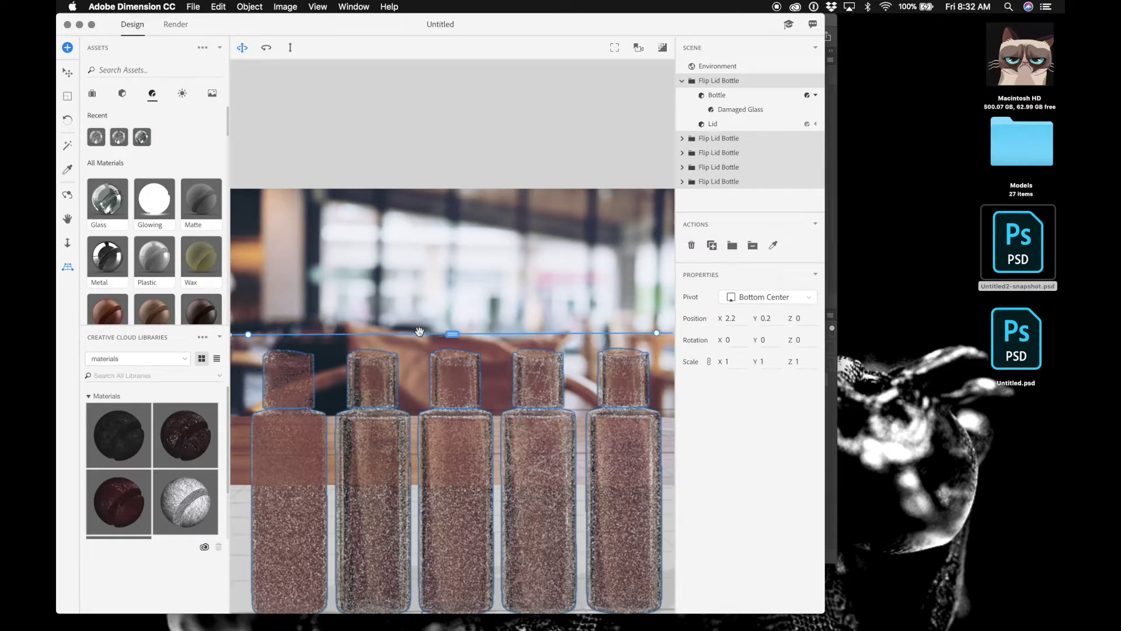
{"action": "left_click", "coordinate": [67, 73]}
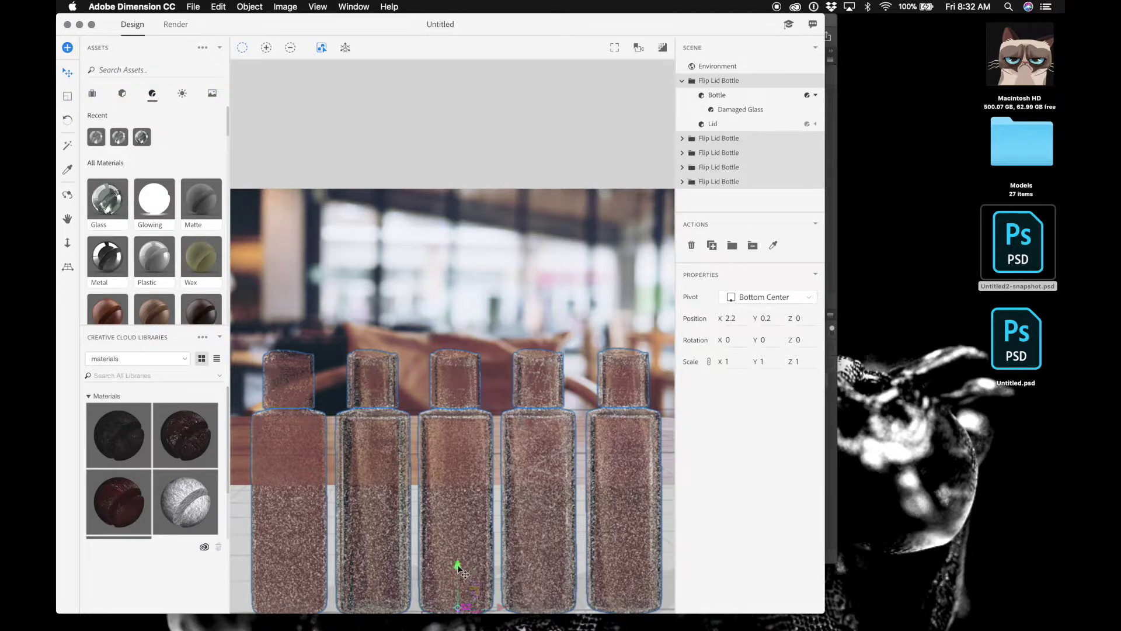
{"action": "left_click_drag", "start_coordinate": [457, 564], "coordinate": [457, 419]}
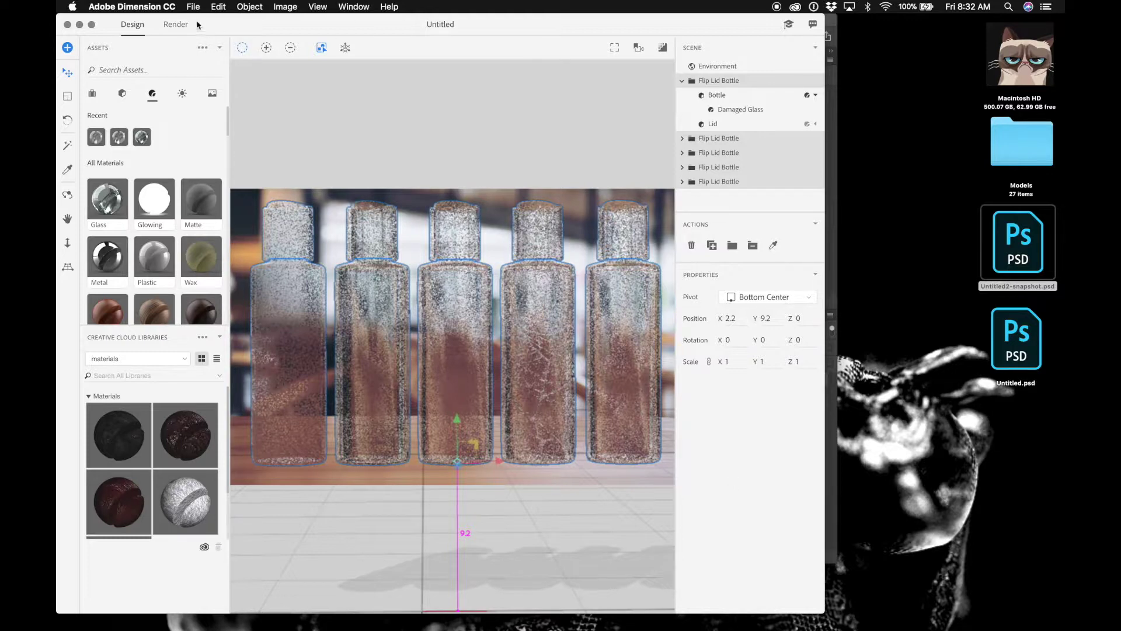
Launch a fresh High (Slow) PSD render to Untitled2.psd, discarding earlier progress
{"action": "left_click", "coordinate": [176, 24]}
{"action": "left_click", "coordinate": [735, 177]}
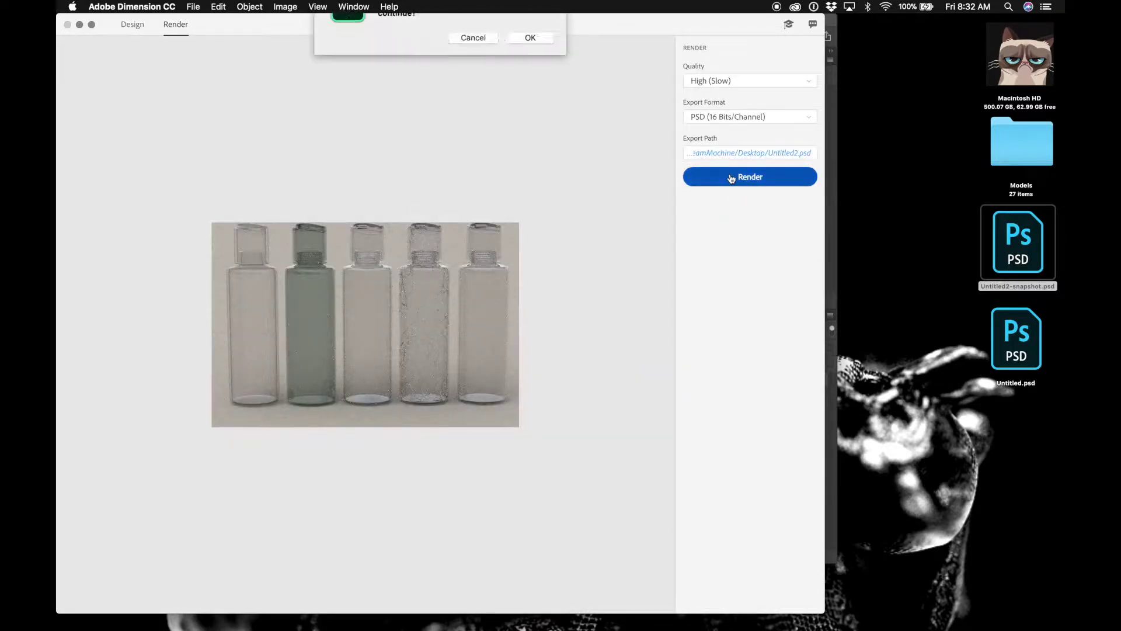
{"action": "left_click", "coordinate": [525, 75]}
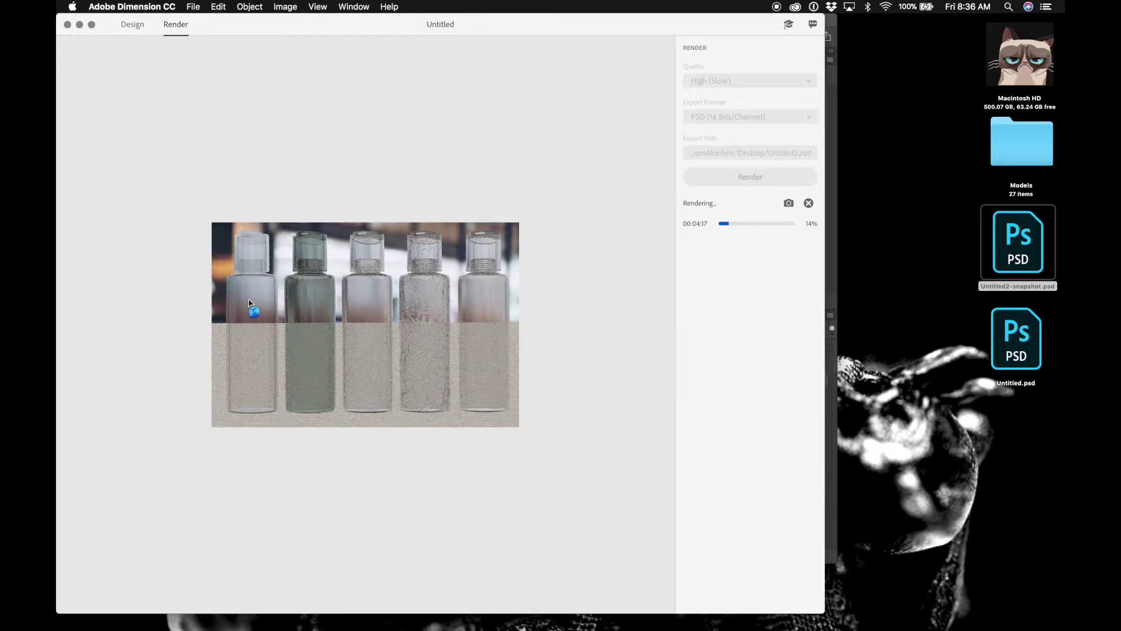
Review the Untitled.psd render in Photoshop, then cancel Dimension's new render at 15%
{"action": "left_click", "coordinate": [831, 126]}
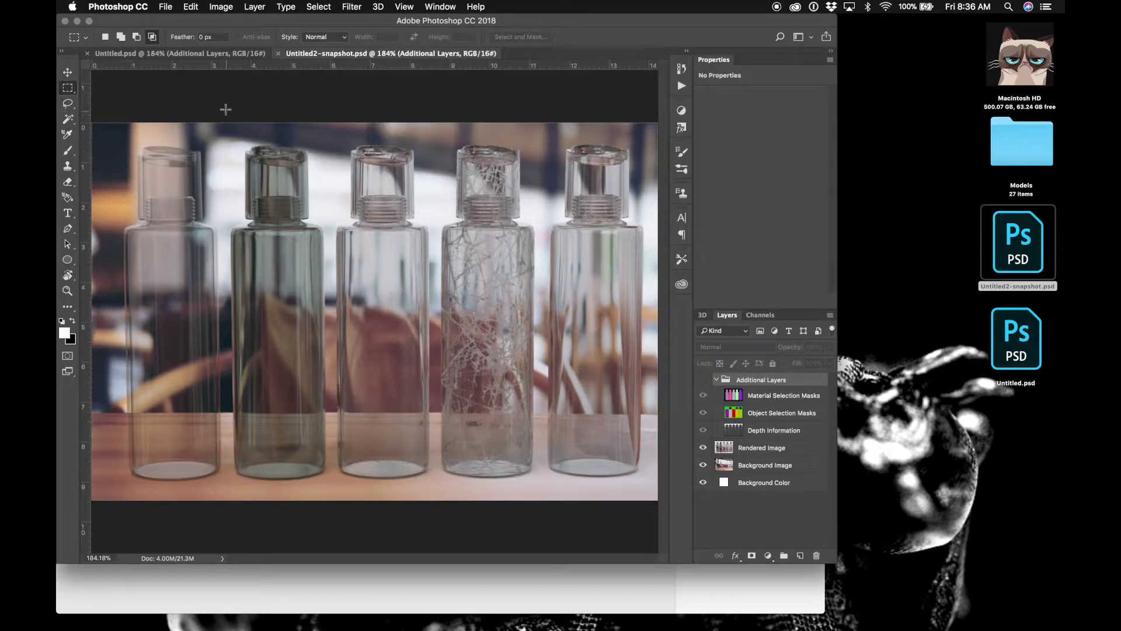
{"action": "left_click", "coordinate": [213, 54]}
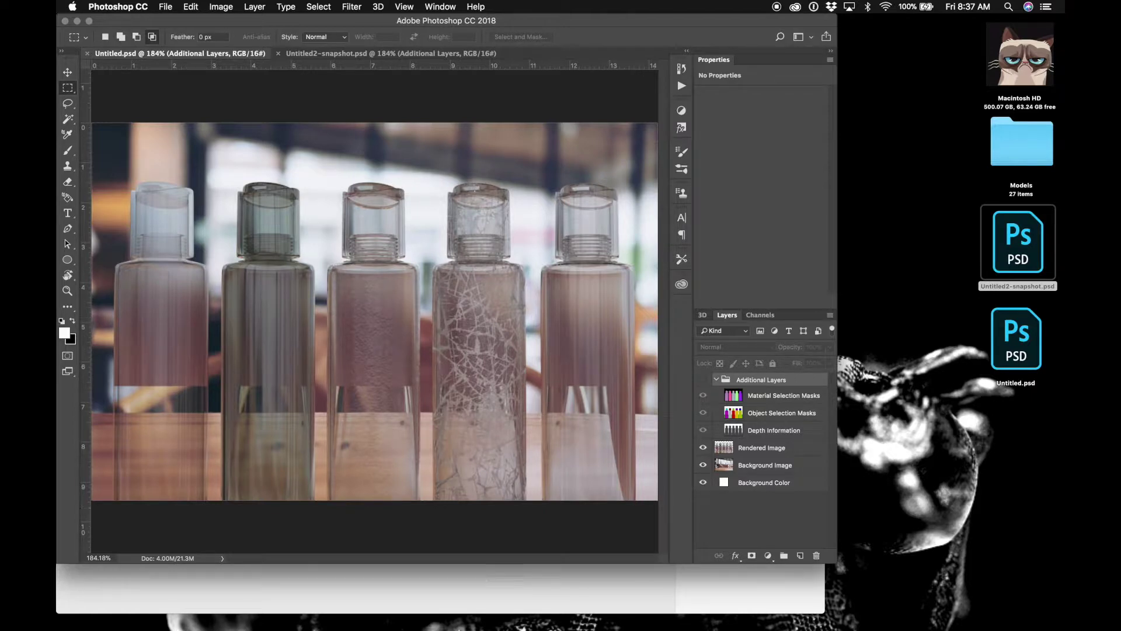
{"action": "left_click", "coordinate": [456, 610]}
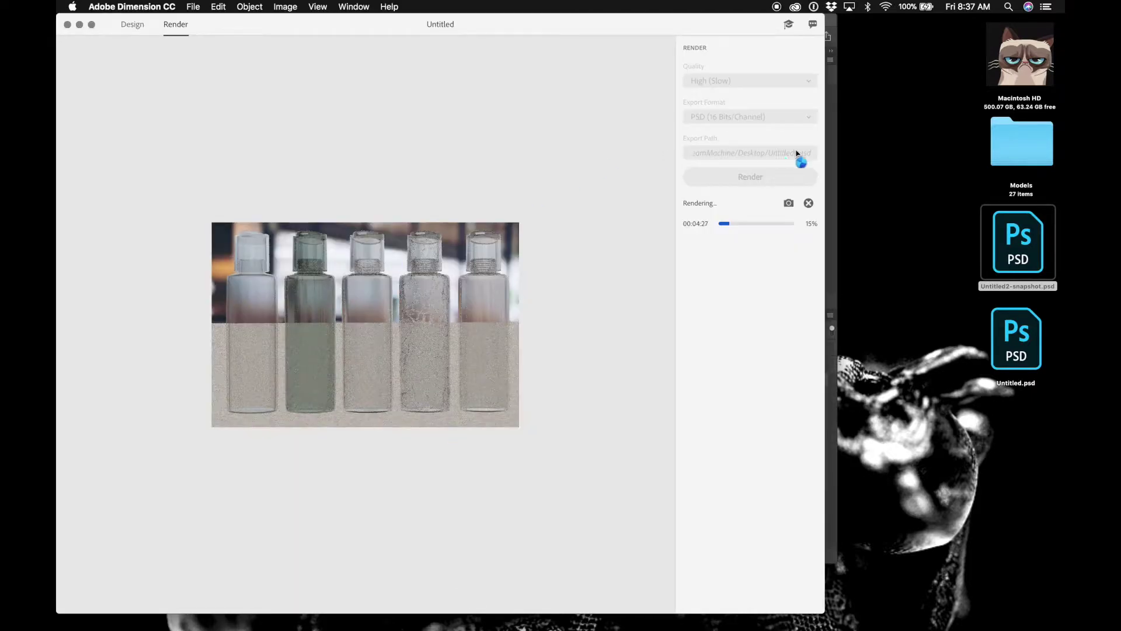
{"action": "left_click", "coordinate": [809, 205]}
Delete all five bottles from the scene and set the background to plain white
{"action": "left_click", "coordinate": [132, 25]}
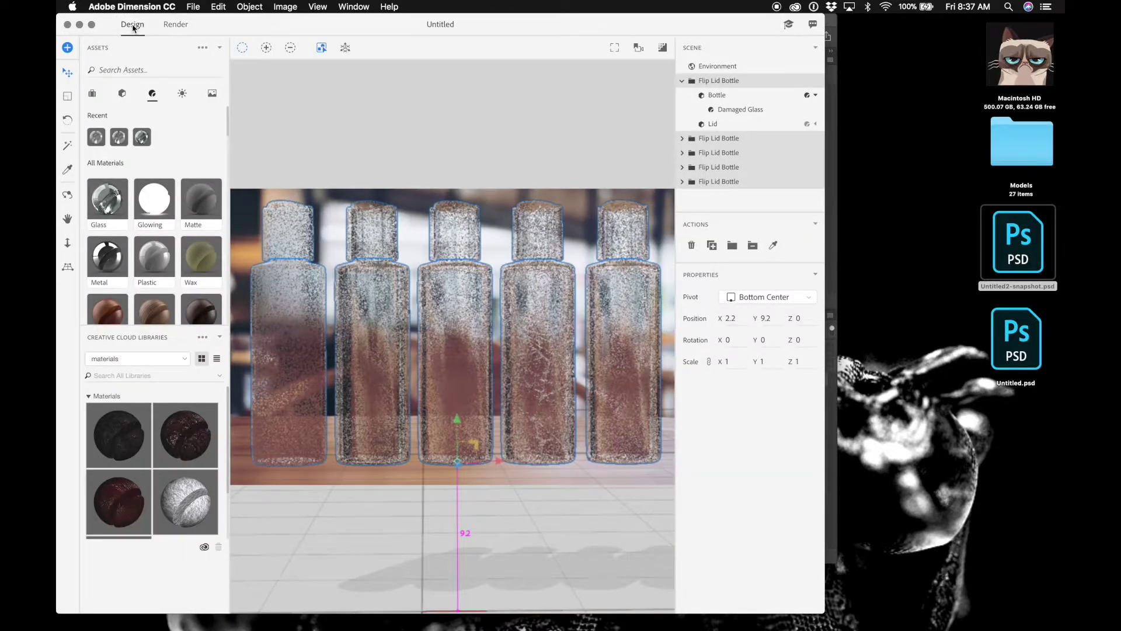
{"action": "key", "text": "Delete"}
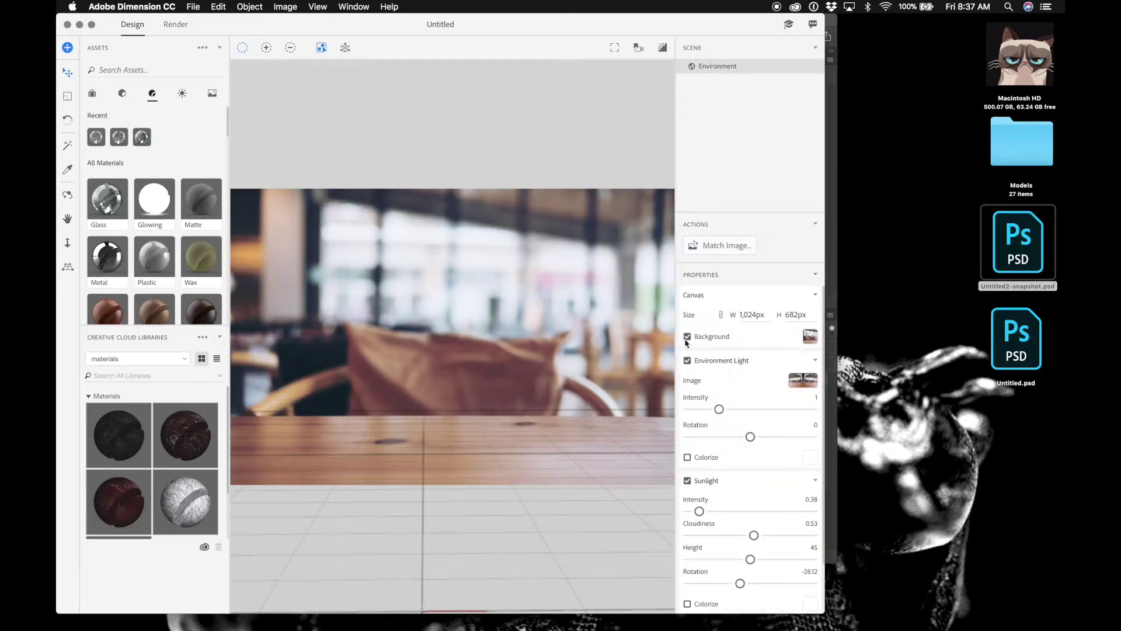
{"action": "left_click", "coordinate": [810, 337]}
{"action": "left_click", "coordinate": [537, 237]}
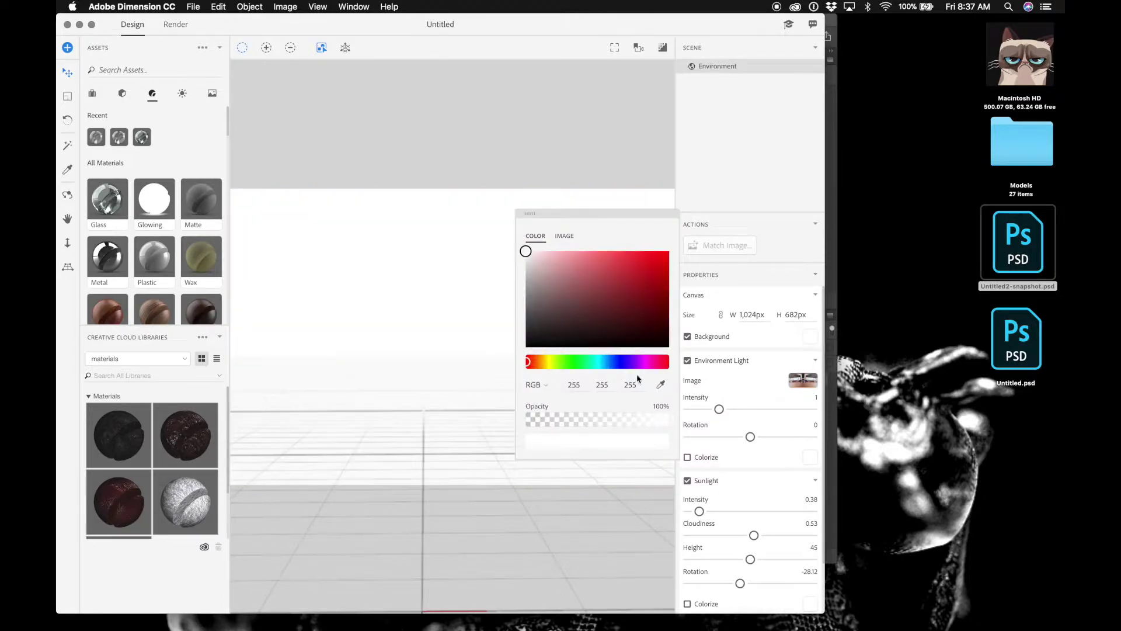
{"action": "left_click", "coordinate": [745, 380]}
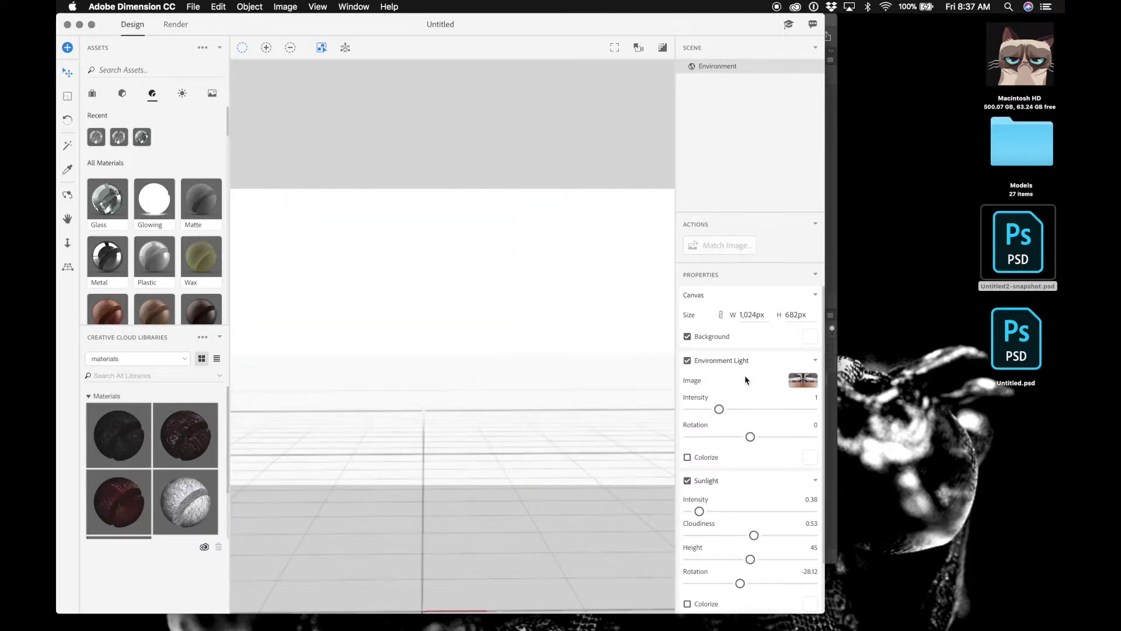
Apply an environment light preset that turns sunlight off
{"action": "left_click", "coordinate": [182, 95]}
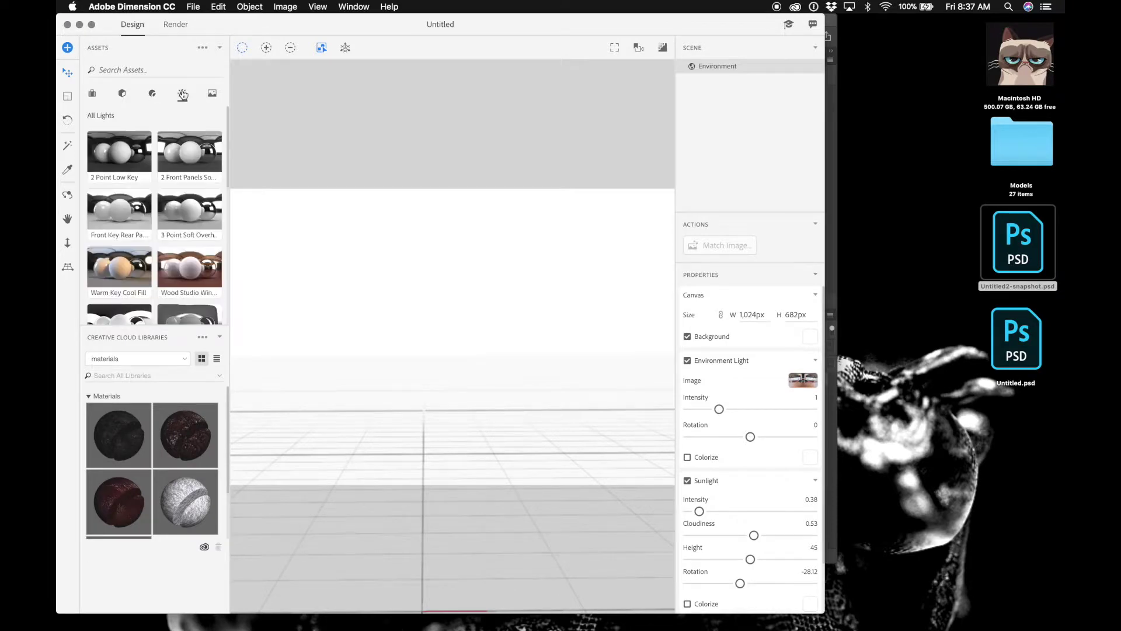
{"action": "left_click", "coordinate": [206, 162]}
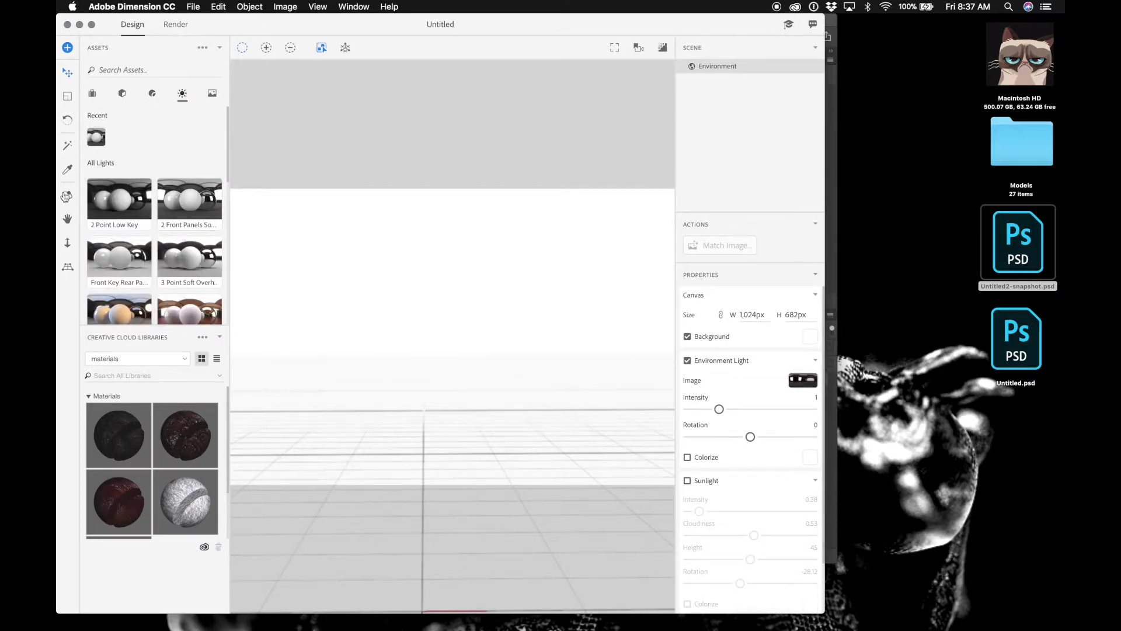
{"action": "left_click", "coordinate": [122, 99]}
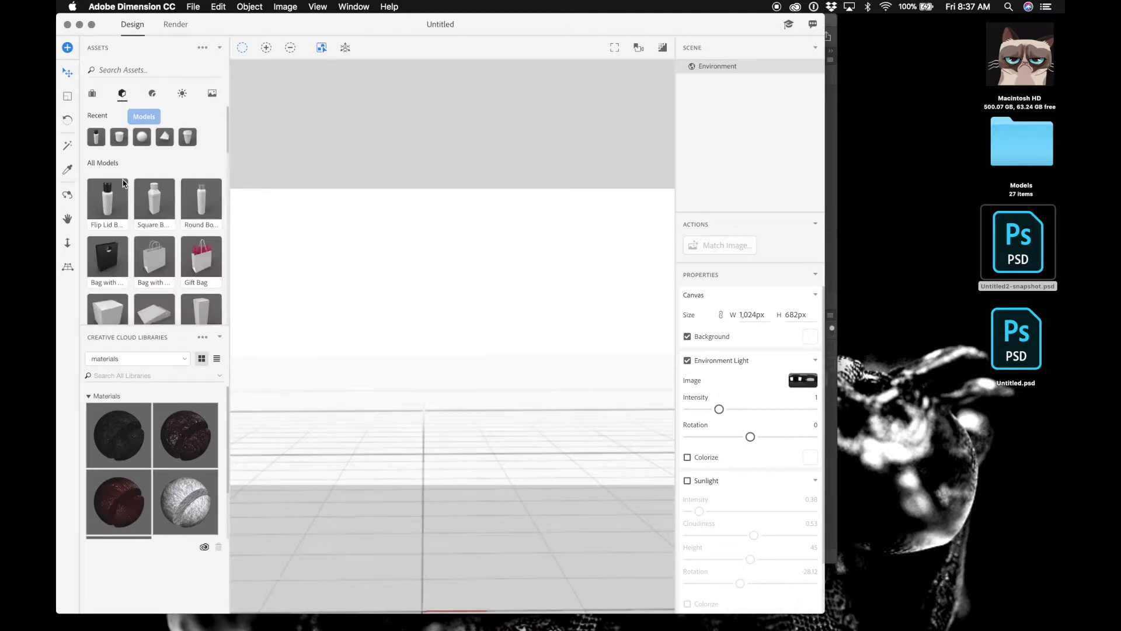
Add a Flip Lid Bottle and apply the third recent glass material to it
{"action": "left_click", "coordinate": [116, 212]}
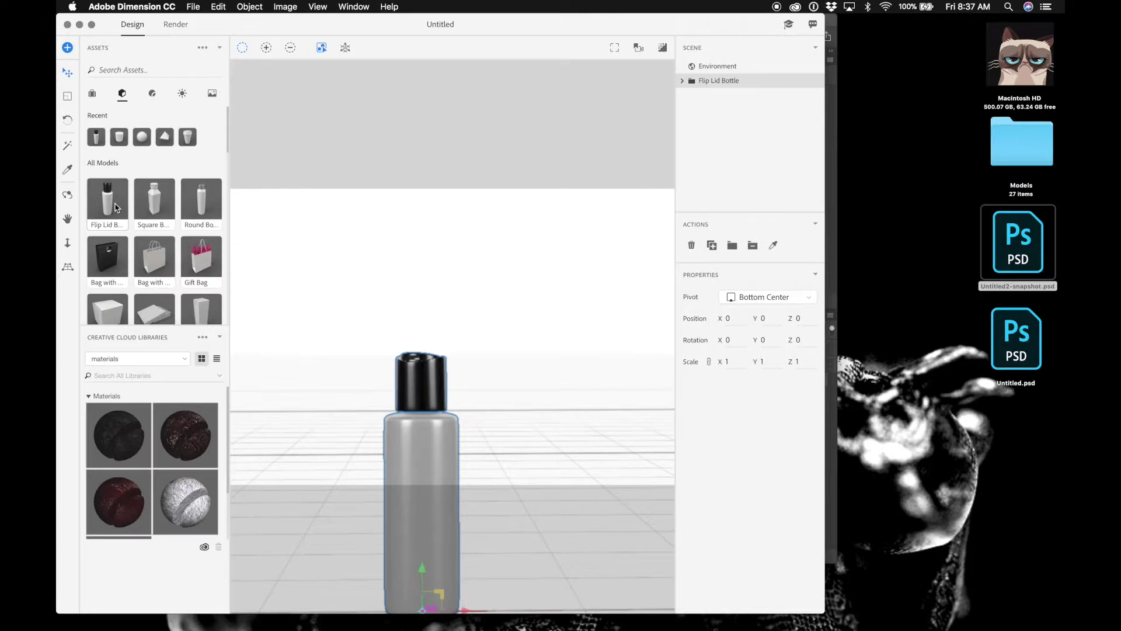
{"action": "left_click", "coordinate": [153, 92]}
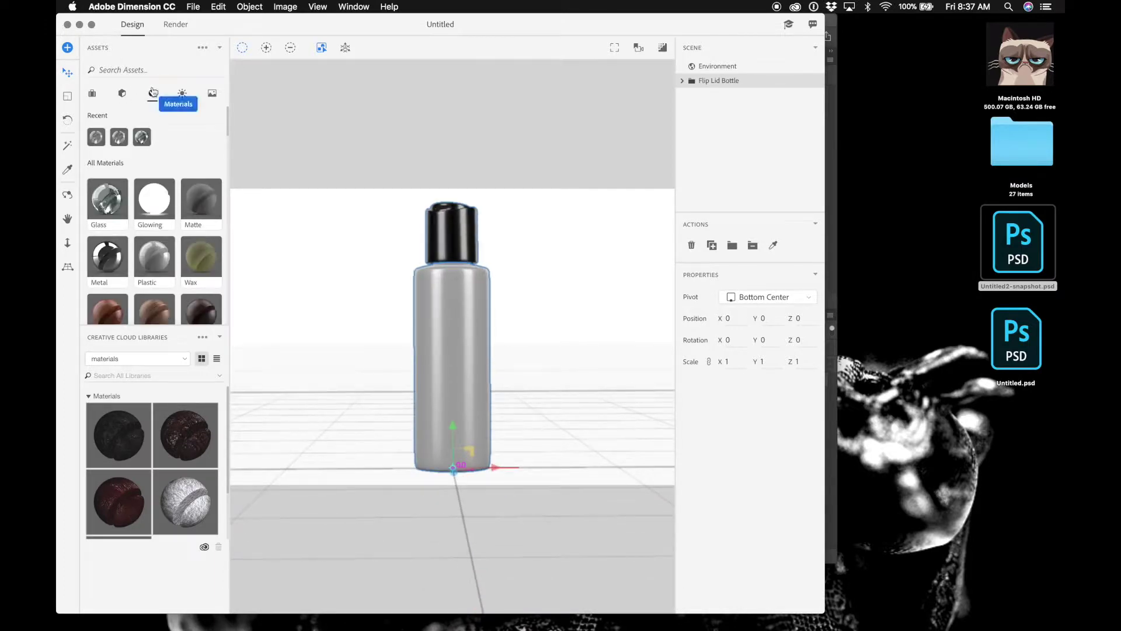
{"action": "left_click", "coordinate": [141, 138]}
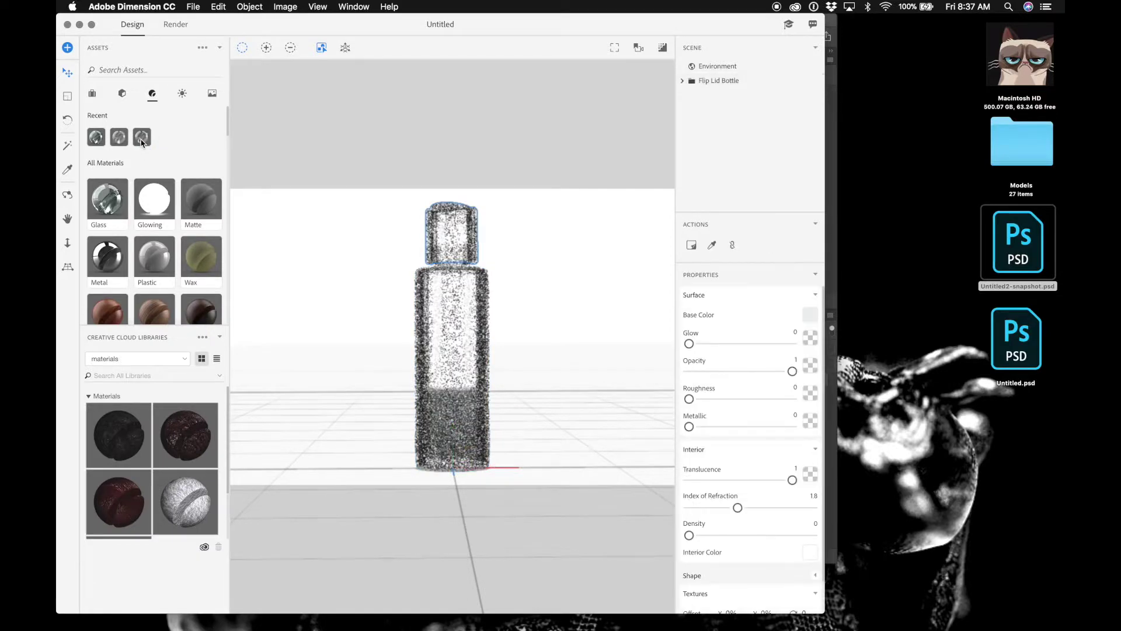
Turn on the live Render Preview, expanding it full size and collapsing it again
{"action": "left_click", "coordinate": [664, 49]}
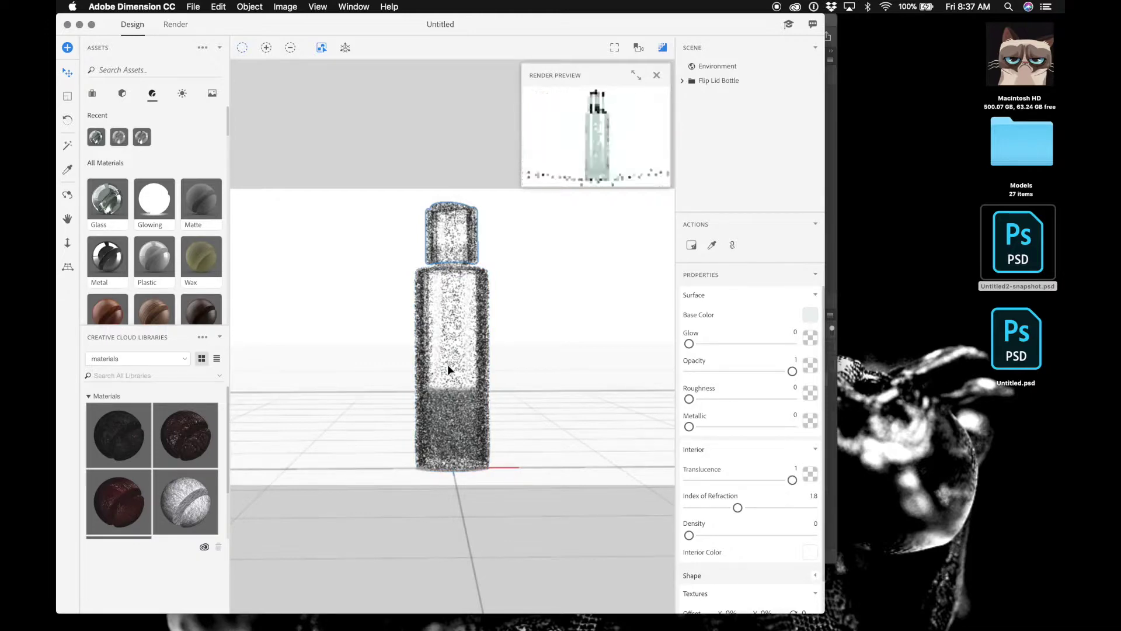
{"action": "left_click", "coordinate": [636, 76]}
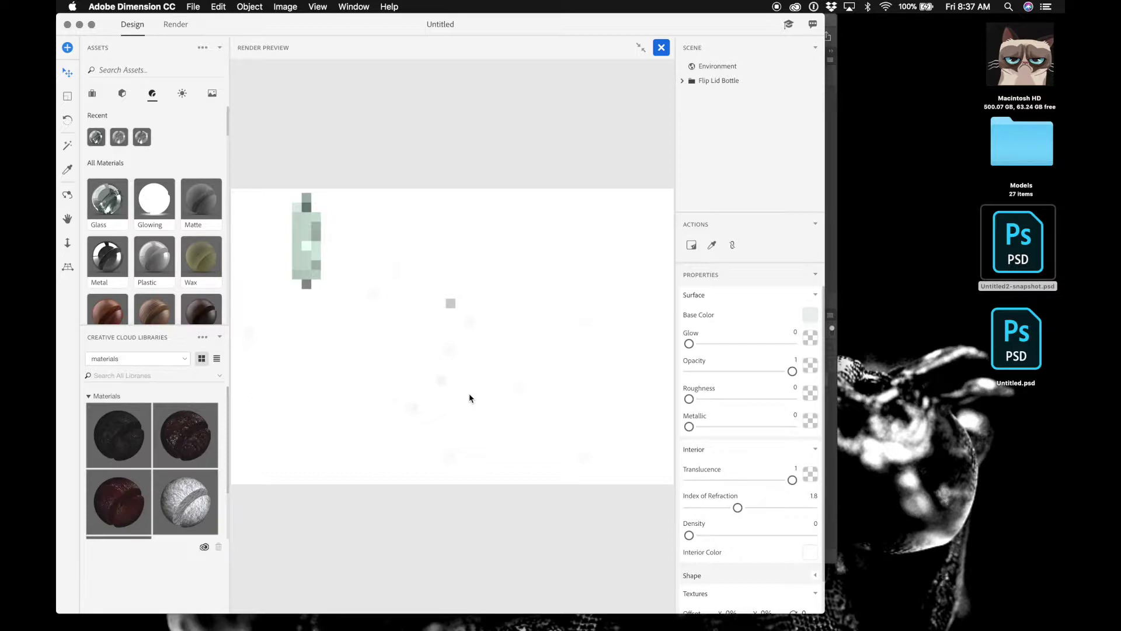
{"action": "left_click", "coordinate": [641, 48]}
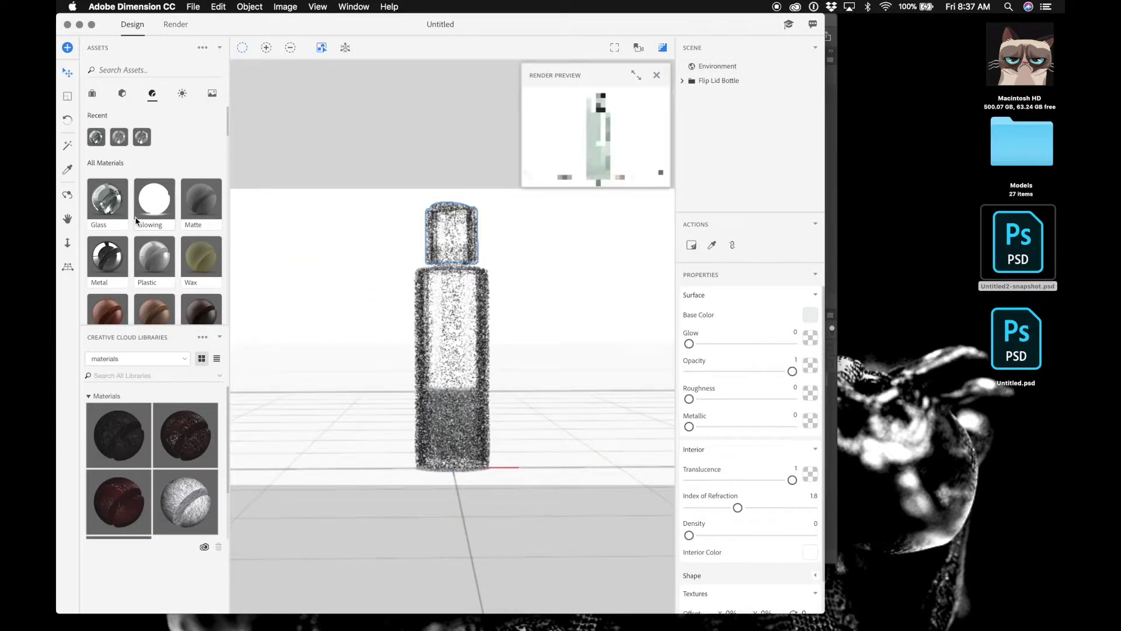
{"action": "left_click", "coordinate": [67, 269]}
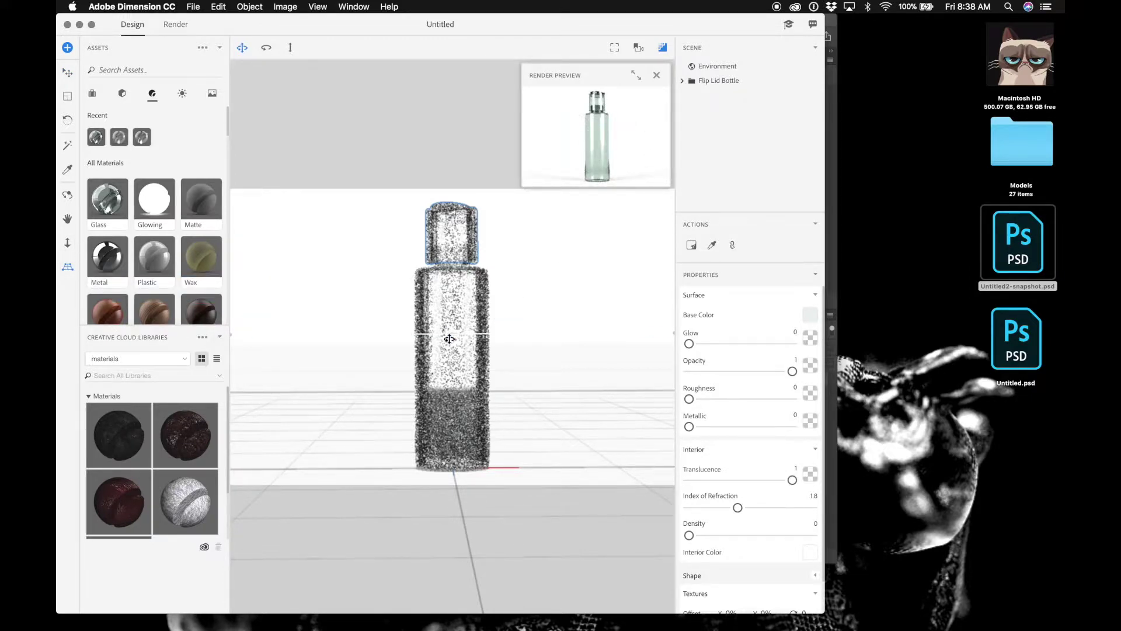
Raise the horizon slightly and select the bottle body's Glass material
{"action": "mouse_move", "coordinate": [449, 334]}
{"action": "mouse_move", "coordinate": [452, 345]}
{"action": "left_mouse_down"}
{"action": "mouse_move", "coordinate": [452, 303]}
{"action": "mouse_move", "coordinate": [453, 333]}
{"action": "left_mouse_up"}
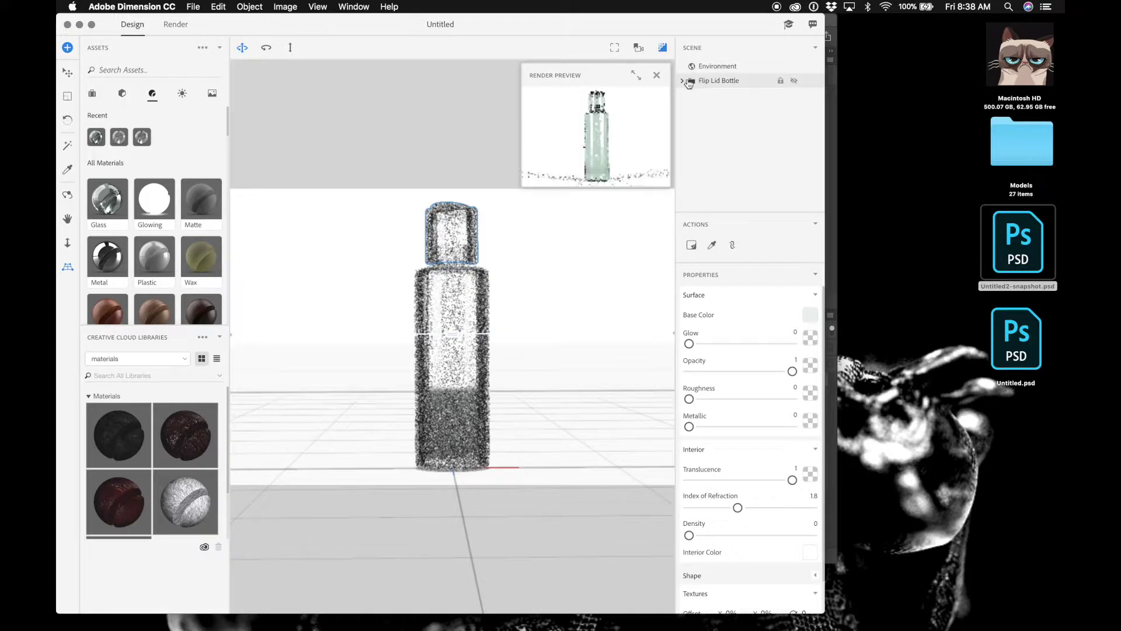
{"action": "left_click", "coordinate": [683, 82]}
{"action": "left_click", "coordinate": [715, 95]}
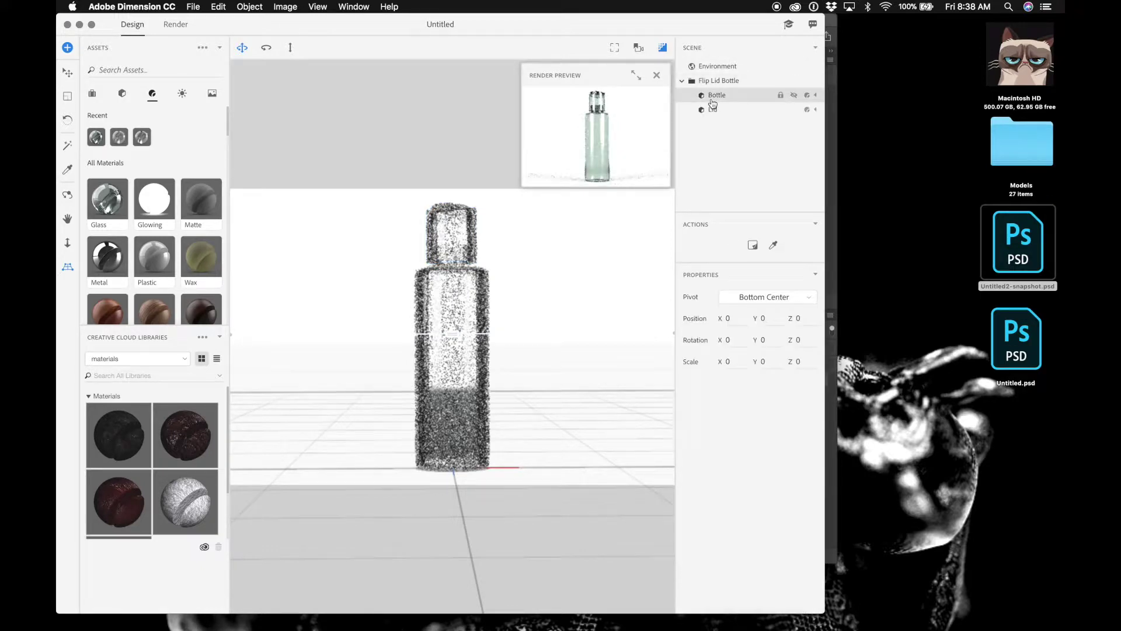
{"action": "left_click", "coordinate": [818, 97]}
{"action": "left_click", "coordinate": [740, 111]}
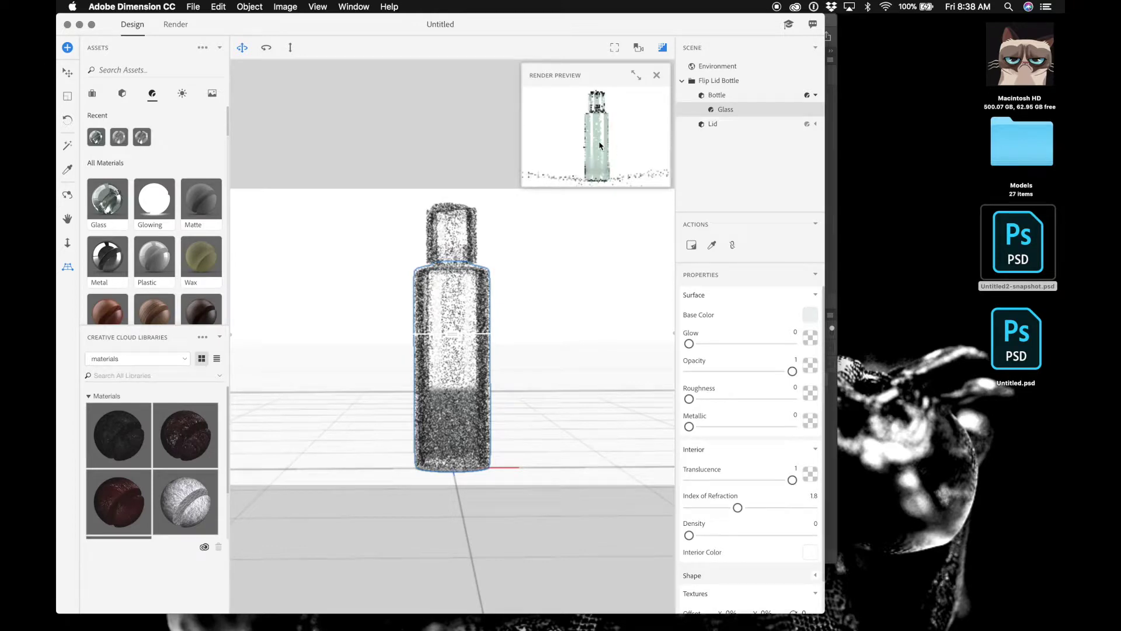
Set the glass base and interior colours to white (255,255,255) and enlarge the render preview
{"action": "left_click", "coordinate": [815, 314]}
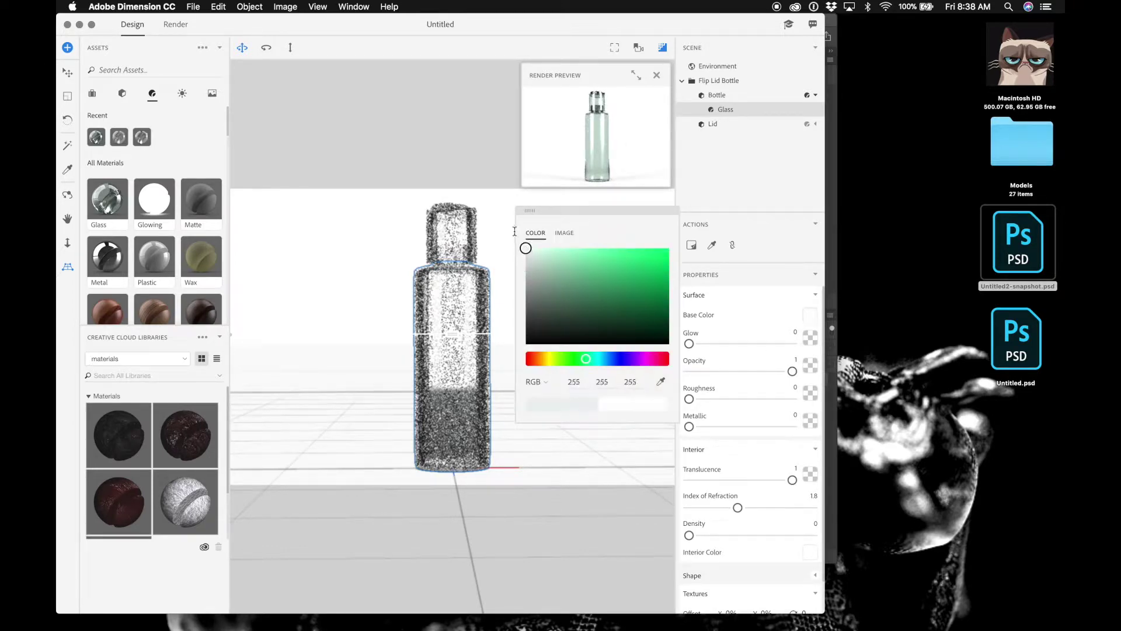
{"action": "left_click", "coordinate": [750, 307]}
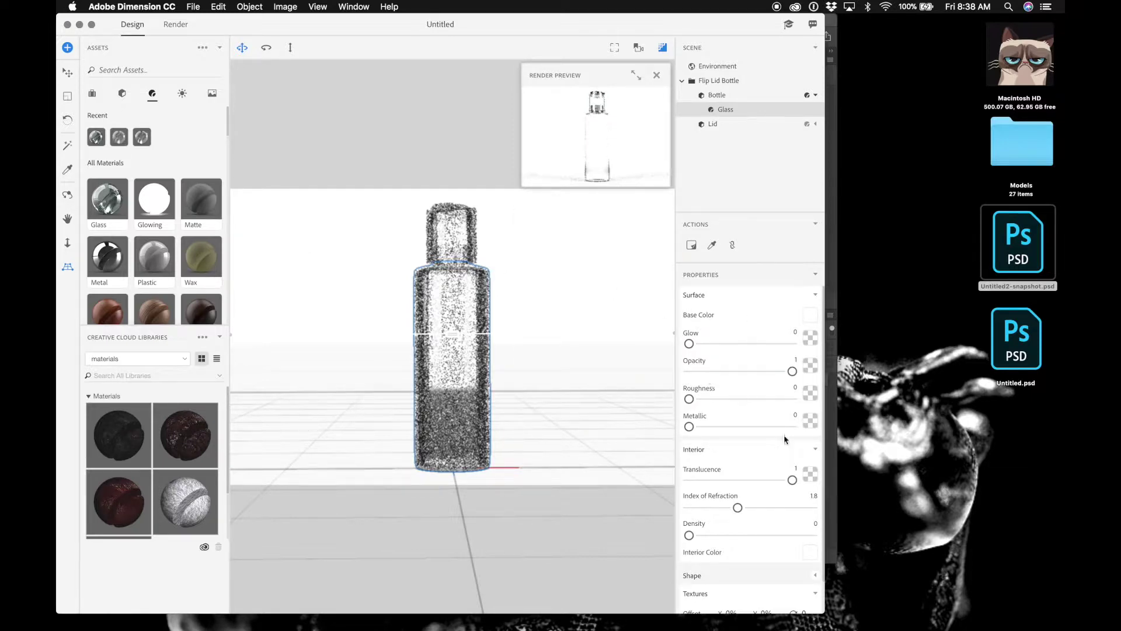
{"action": "scroll", "coordinate": [784, 435], "scroll_direction": "down", "scroll_amount": 2}
{"action": "left_click", "coordinate": [810, 516]}
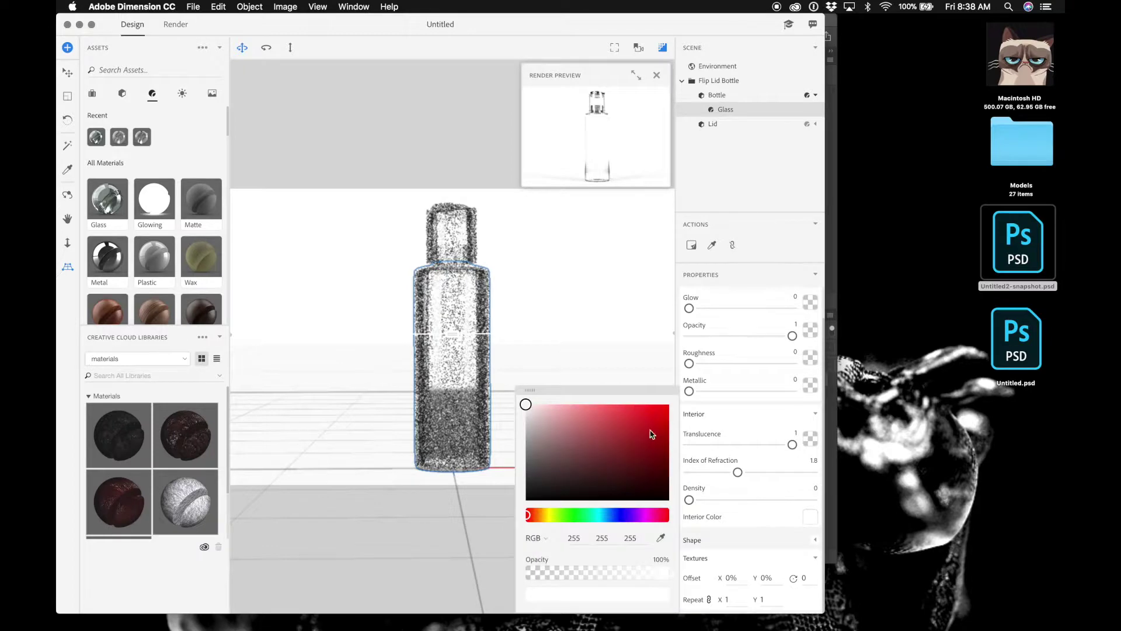
{"action": "left_click", "coordinate": [775, 496]}
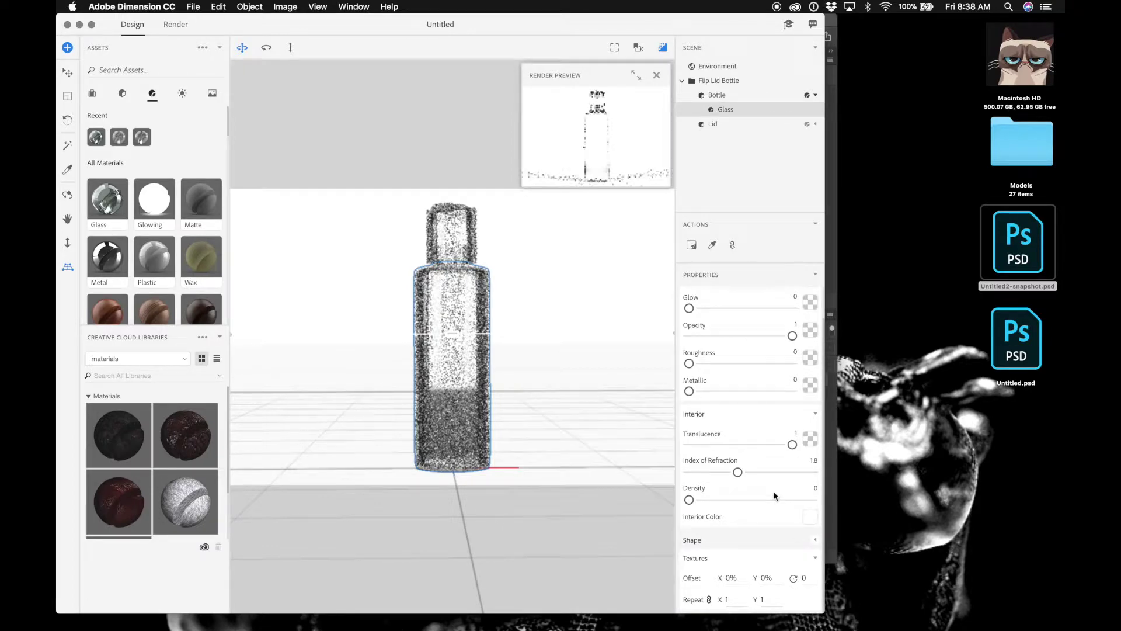
{"action": "left_click", "coordinate": [636, 74]}
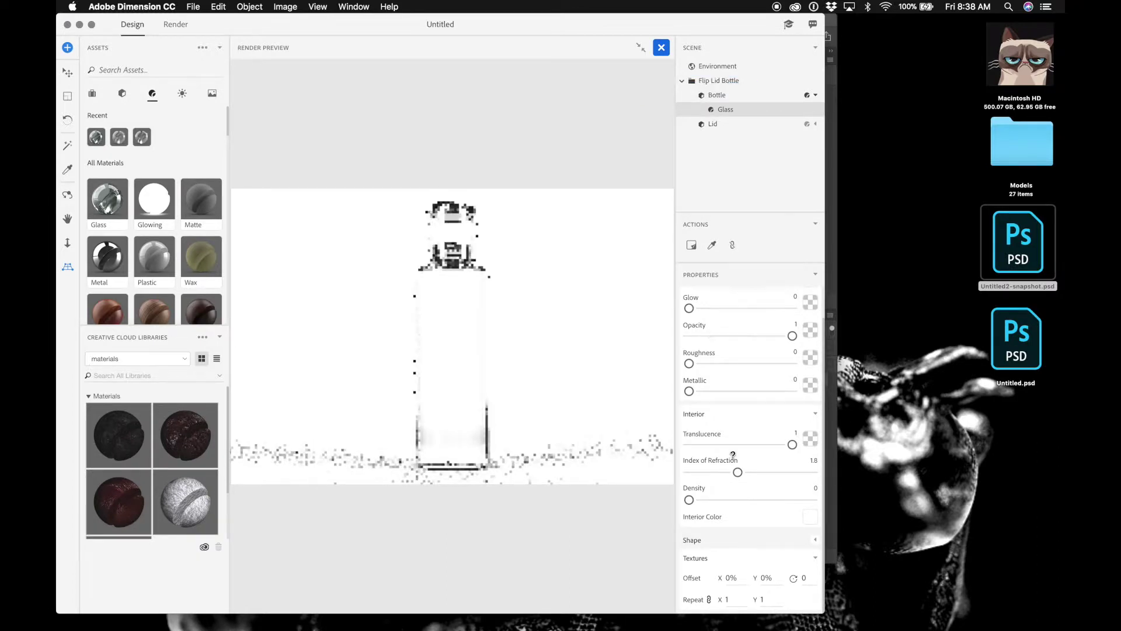
Lower the Environment light intensity from 1 to about 0.58
{"action": "left_click", "coordinate": [731, 67]}
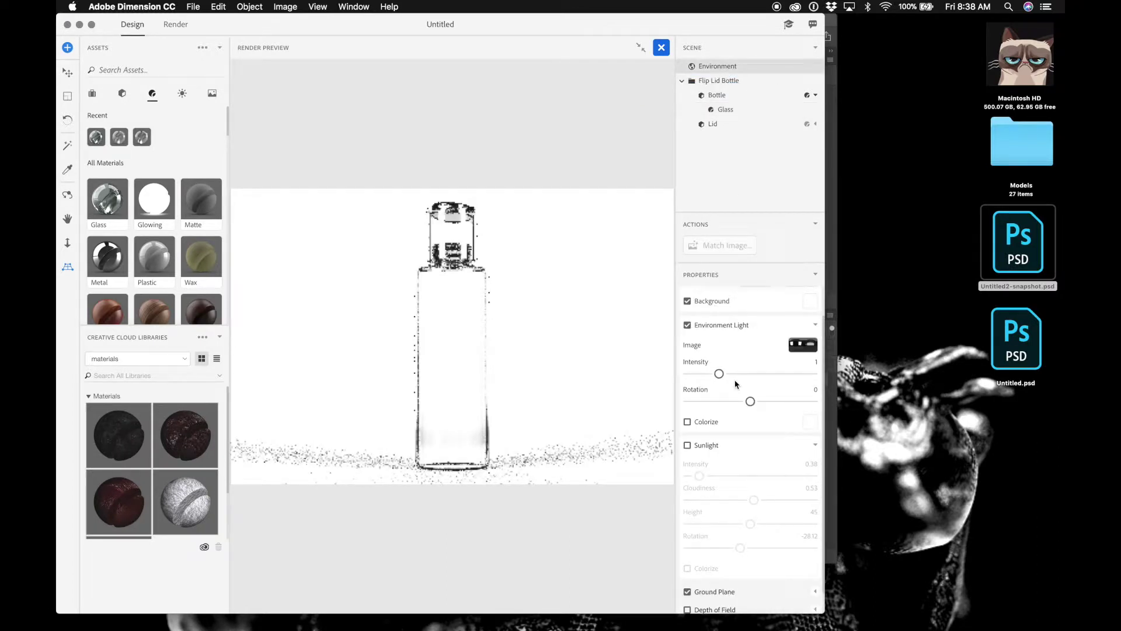
{"action": "left_click", "coordinate": [705, 374]}
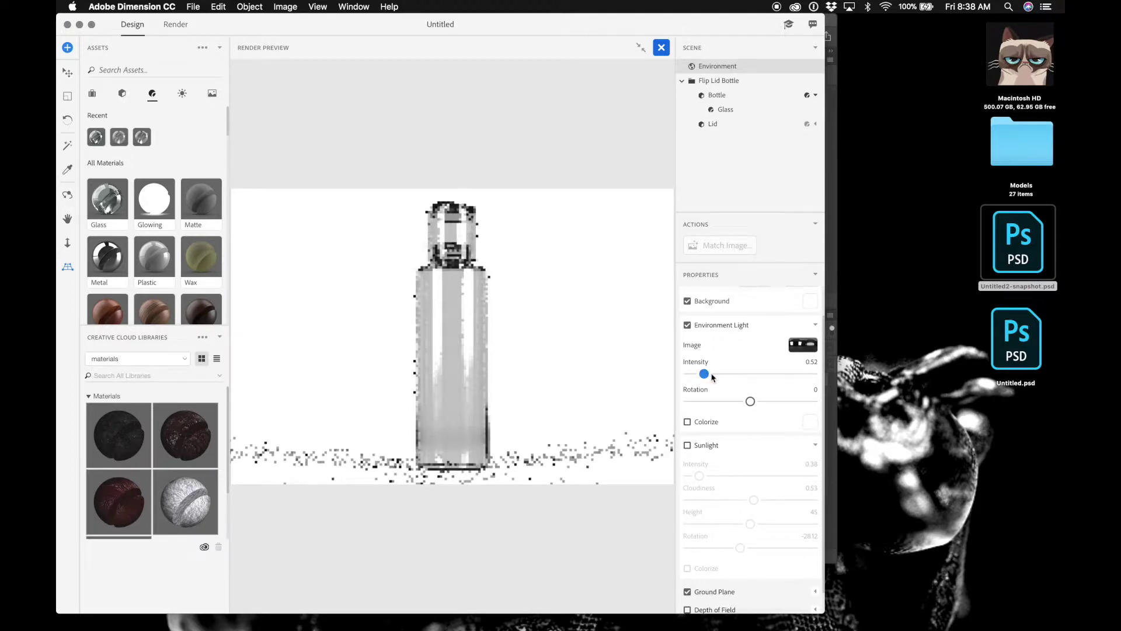
{"action": "left_click_drag", "start_coordinate": [704, 373], "coordinate": [707, 374]}
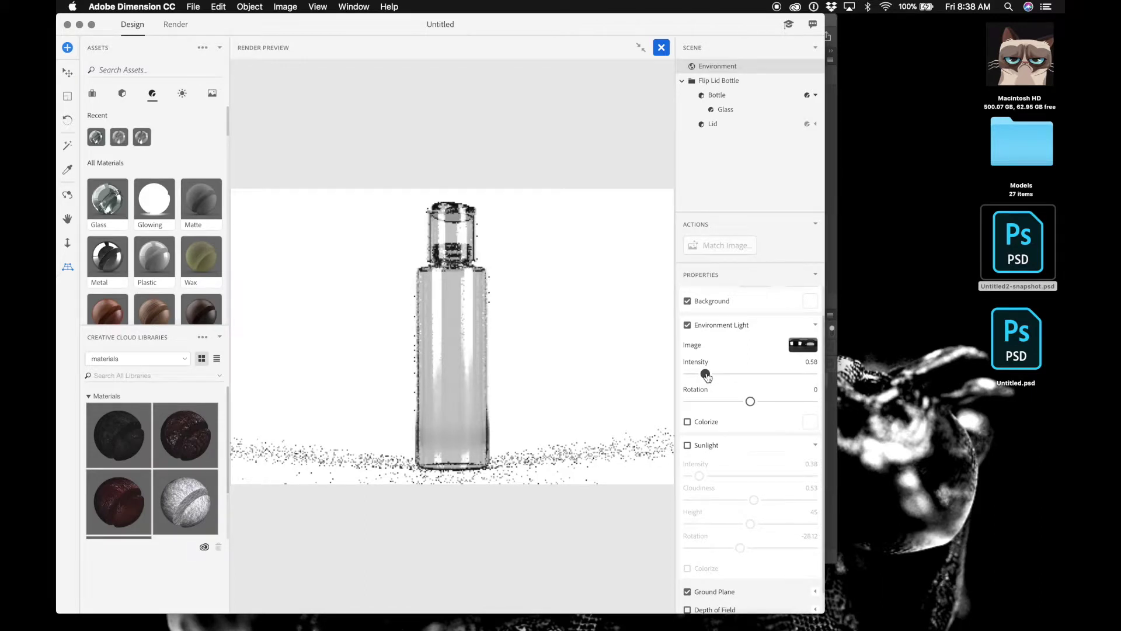
Add the City Backdrop image as the scene's background
{"action": "left_click", "coordinate": [213, 94]}
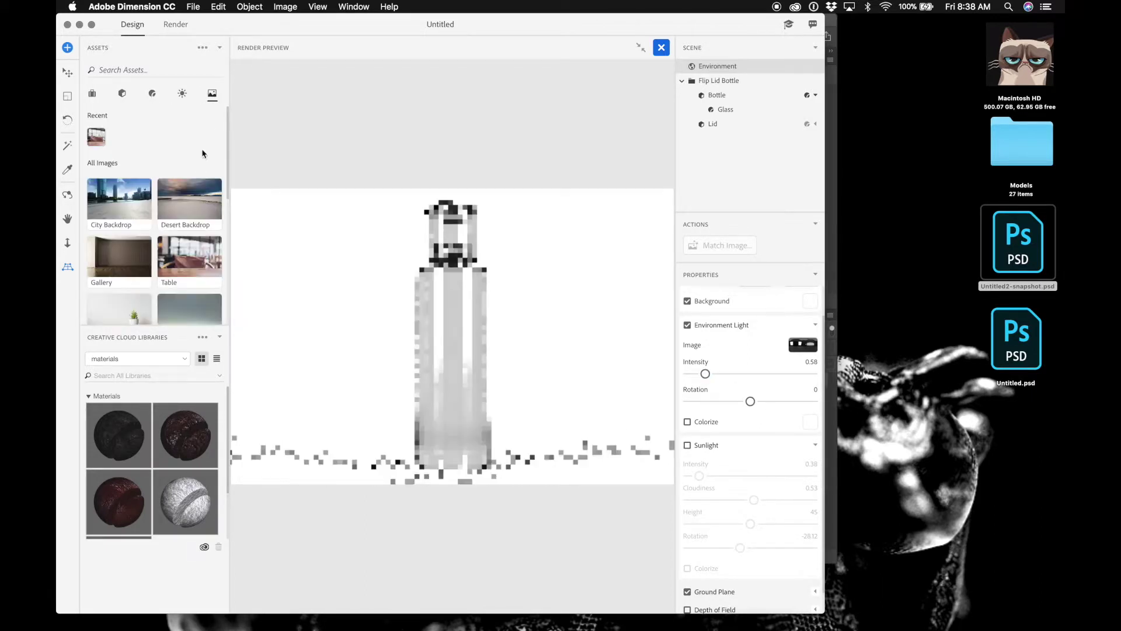
{"action": "left_click", "coordinate": [133, 197]}
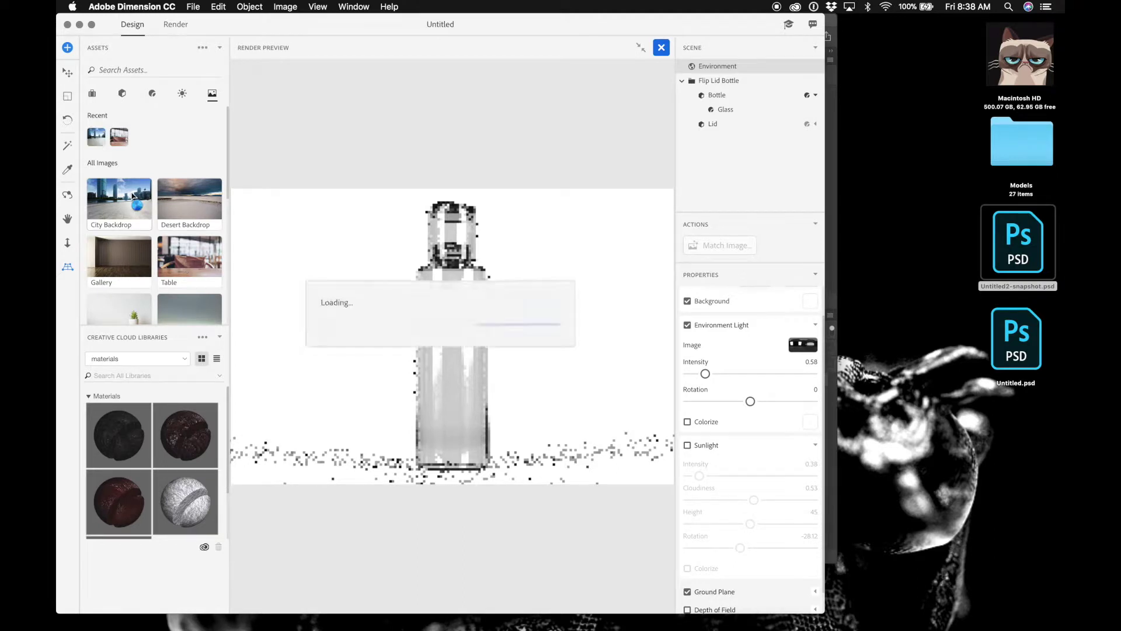
{"action": "left_click", "coordinate": [639, 48]}
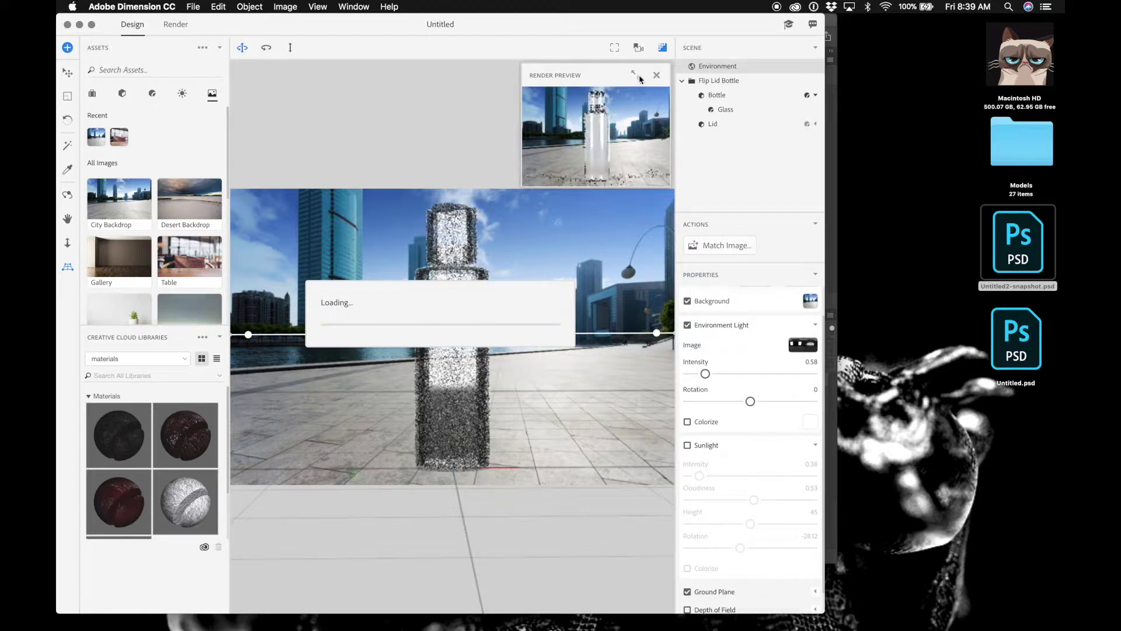
{"action": "left_click", "coordinate": [639, 75]}
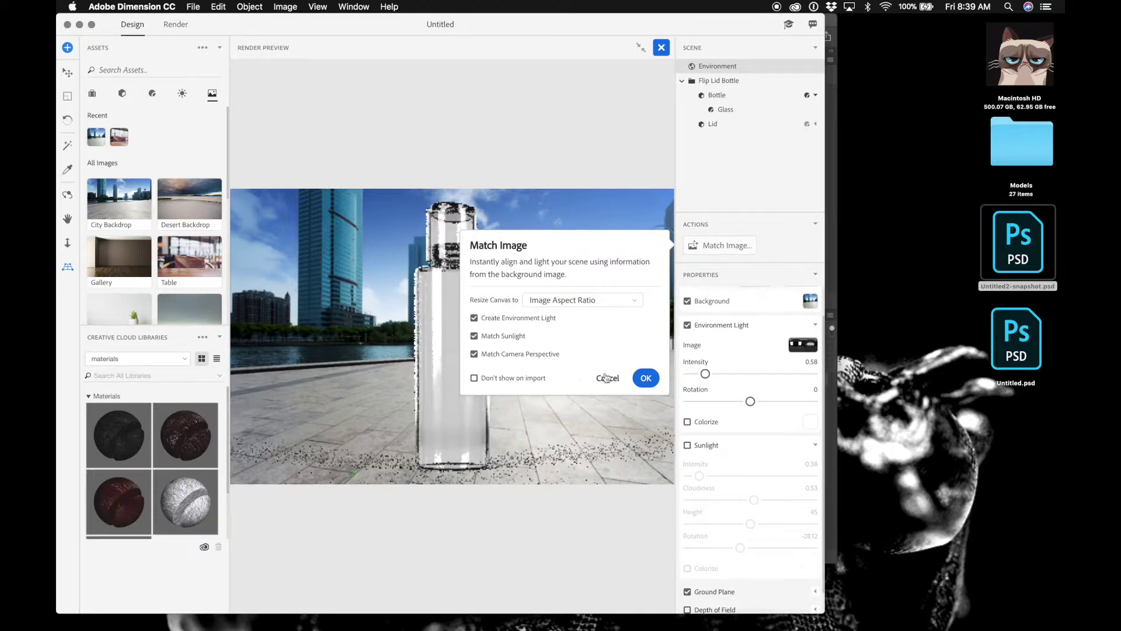
Match the environment light and sunlight to the City Backdrop image
{"action": "left_click", "coordinate": [646, 378]}
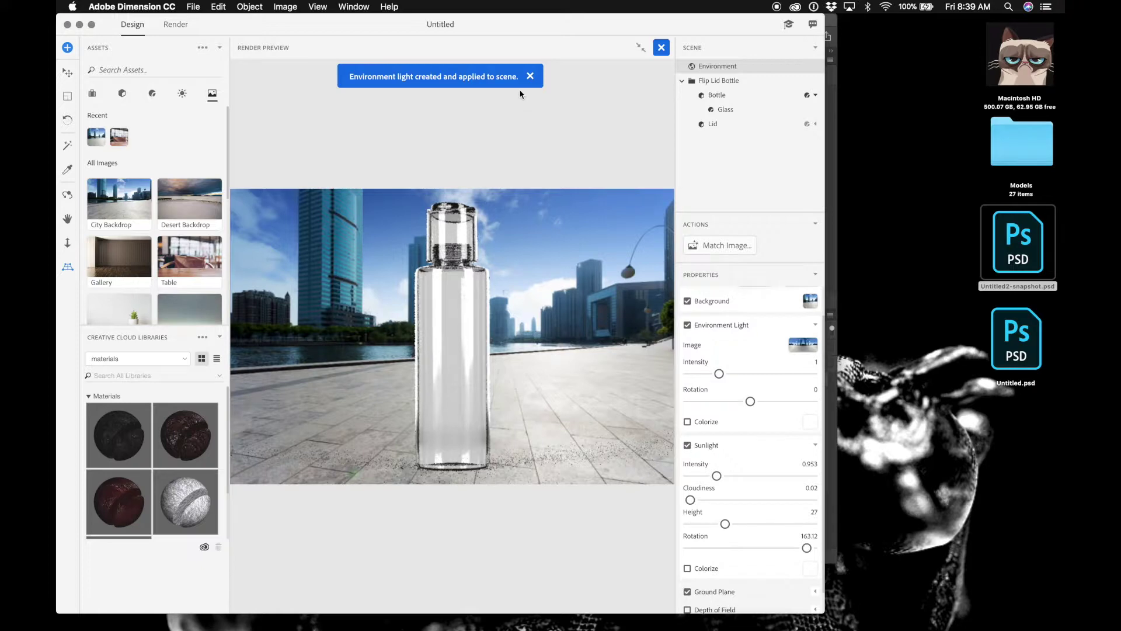
{"action": "left_click", "coordinate": [530, 76]}
{"action": "left_click", "coordinate": [642, 49]}
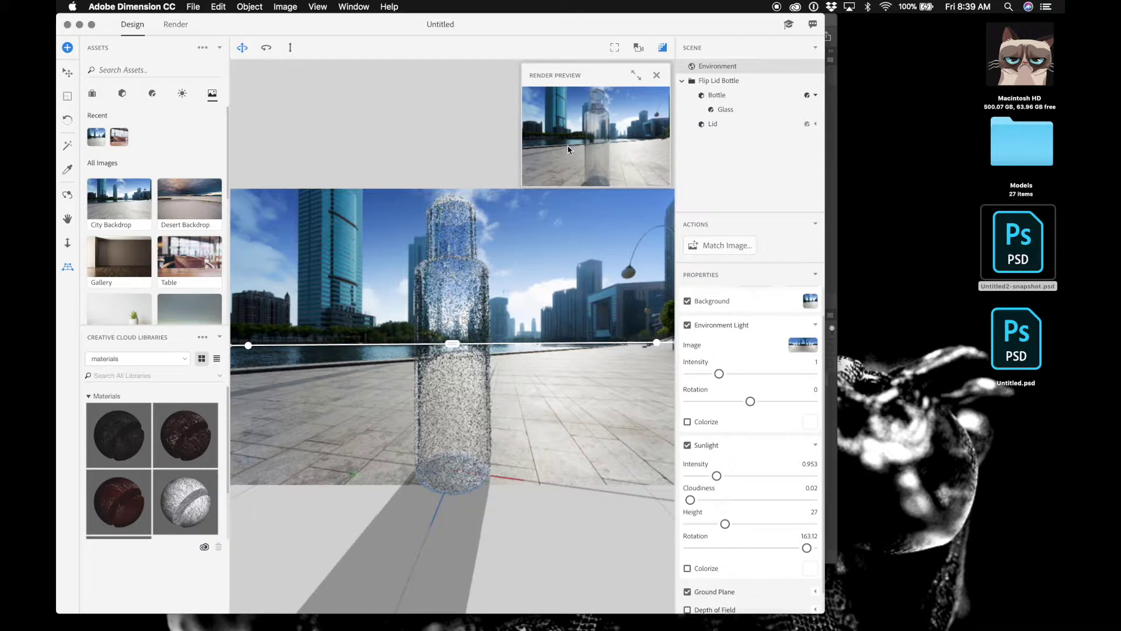
{"action": "left_click", "coordinate": [179, 27]}
Start a High (Slow) PSD render, discarding previous progress, then cancel it at 0%
{"action": "left_click", "coordinate": [716, 176]}
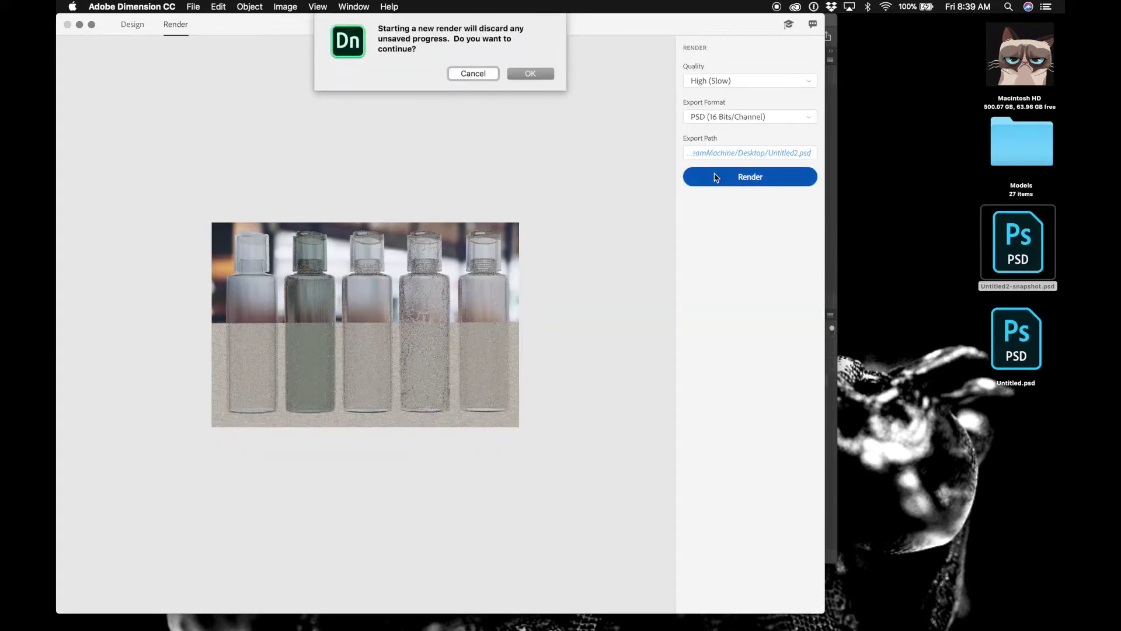
{"action": "left_click", "coordinate": [528, 74]}
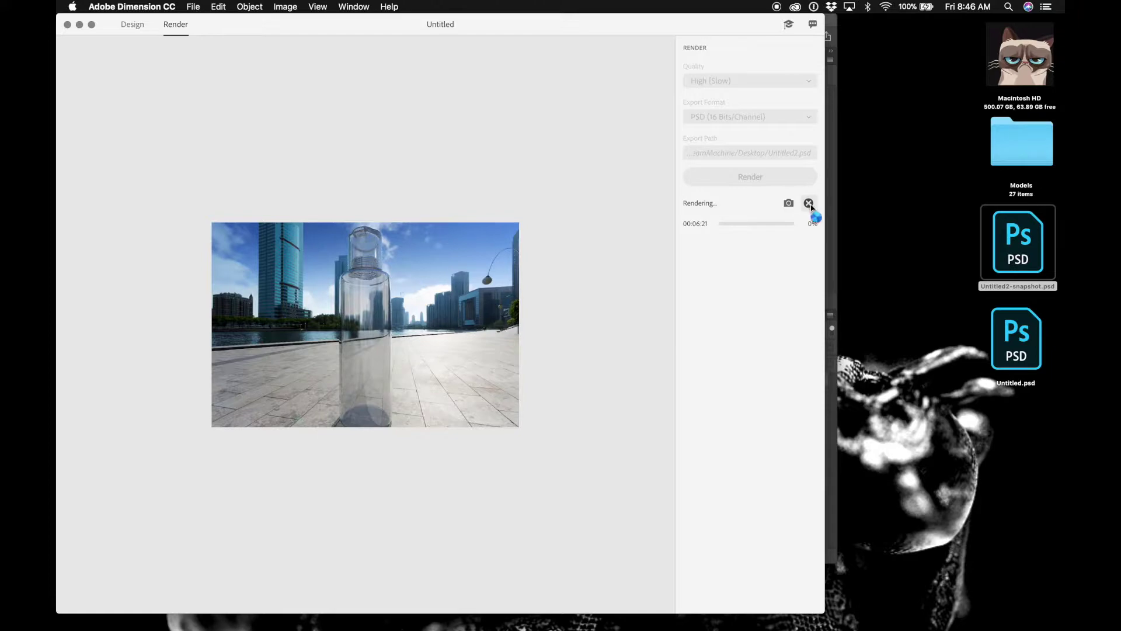
{"action": "left_click", "coordinate": [809, 203]}
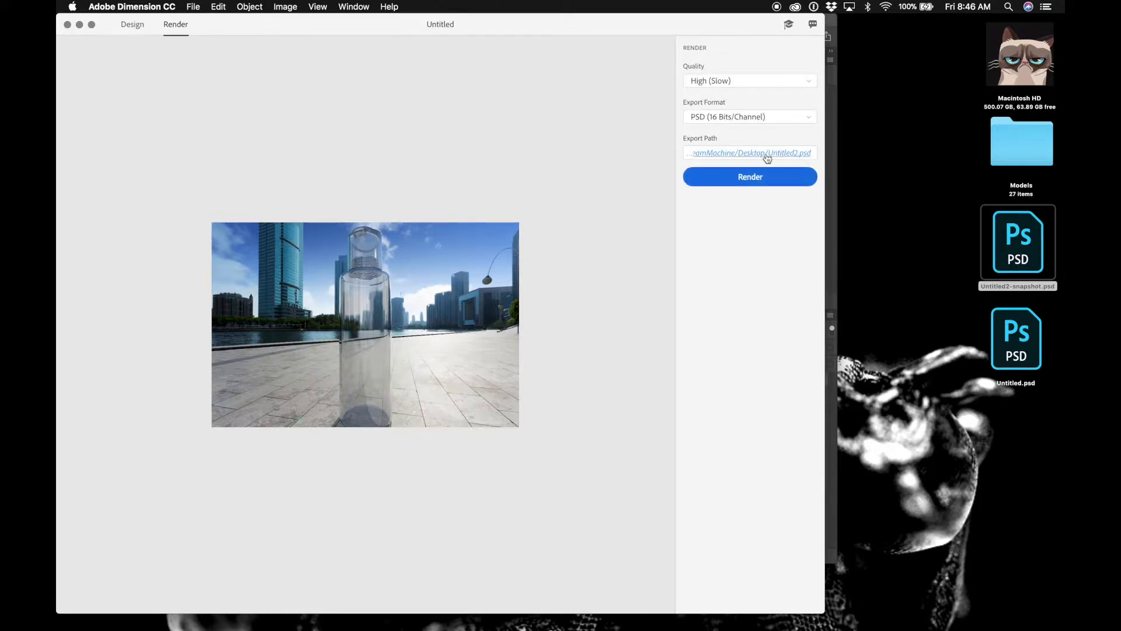
Compare the five-bottle Untitled.psd render in Photoshop, then return to Dimension's Design workspace
{"action": "left_click", "coordinate": [835, 146]}
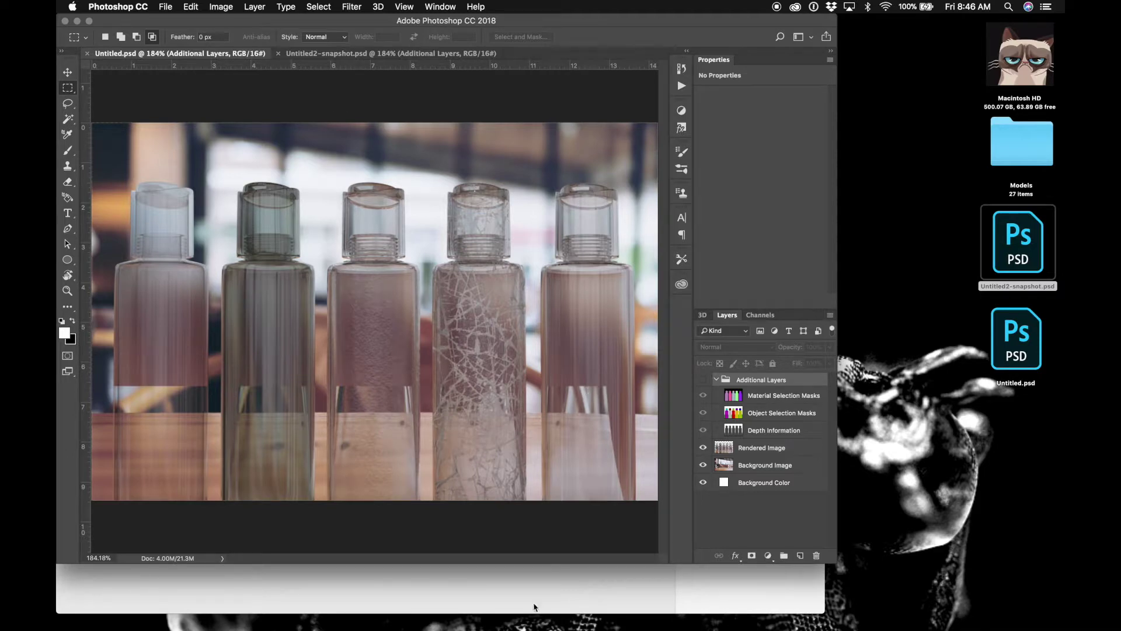
{"action": "left_click", "coordinate": [514, 591]}
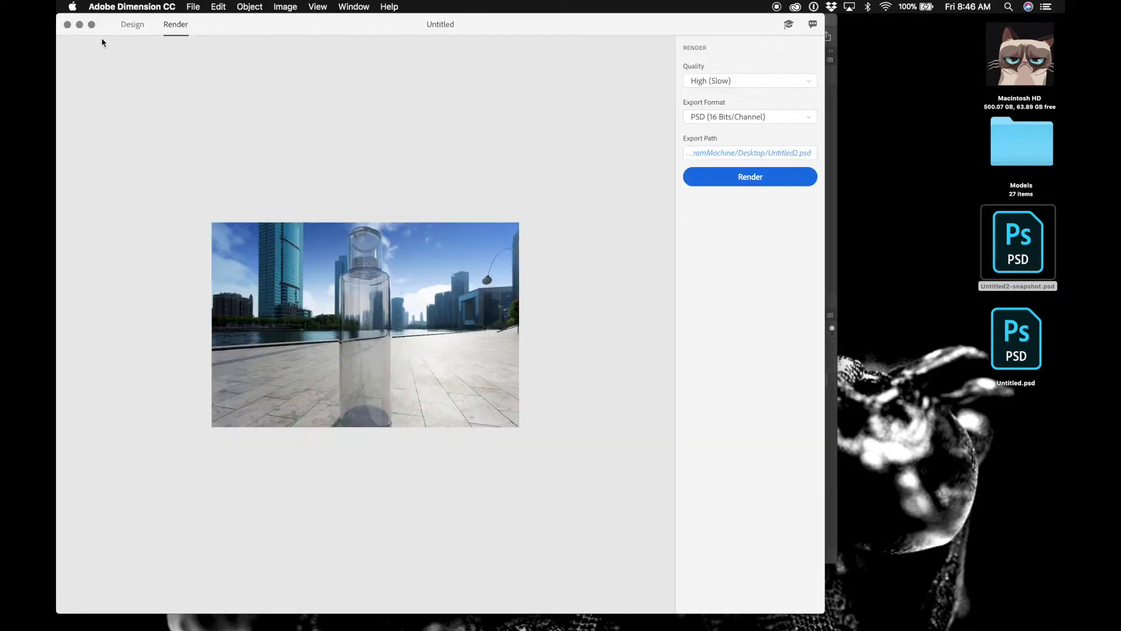
{"action": "left_click", "coordinate": [132, 25]}
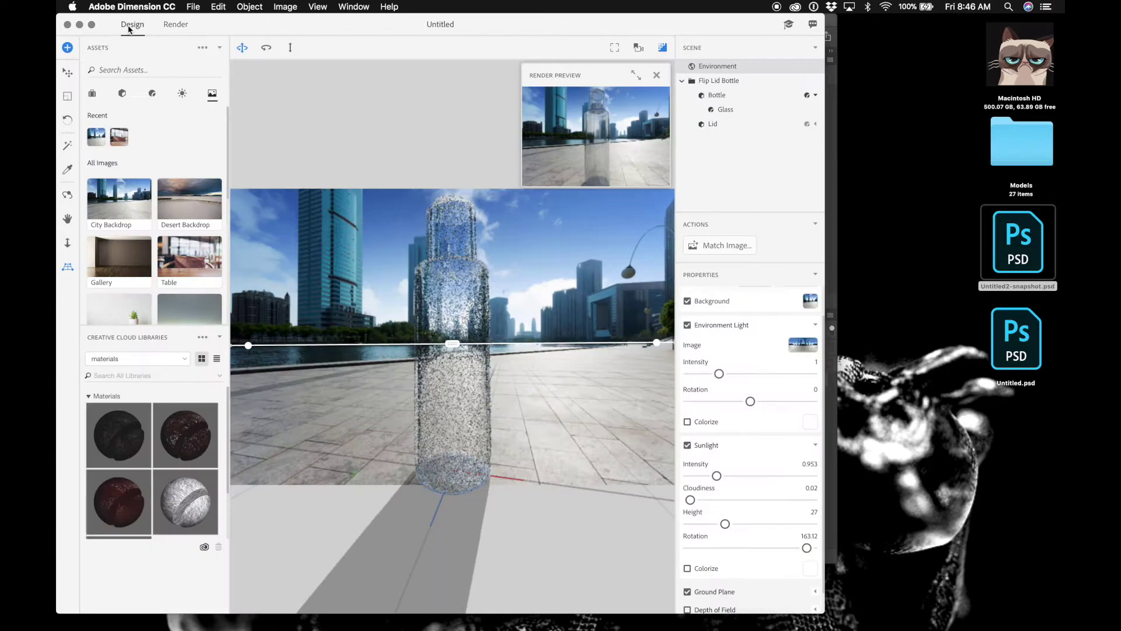
{"action": "left_click", "coordinate": [176, 25]}
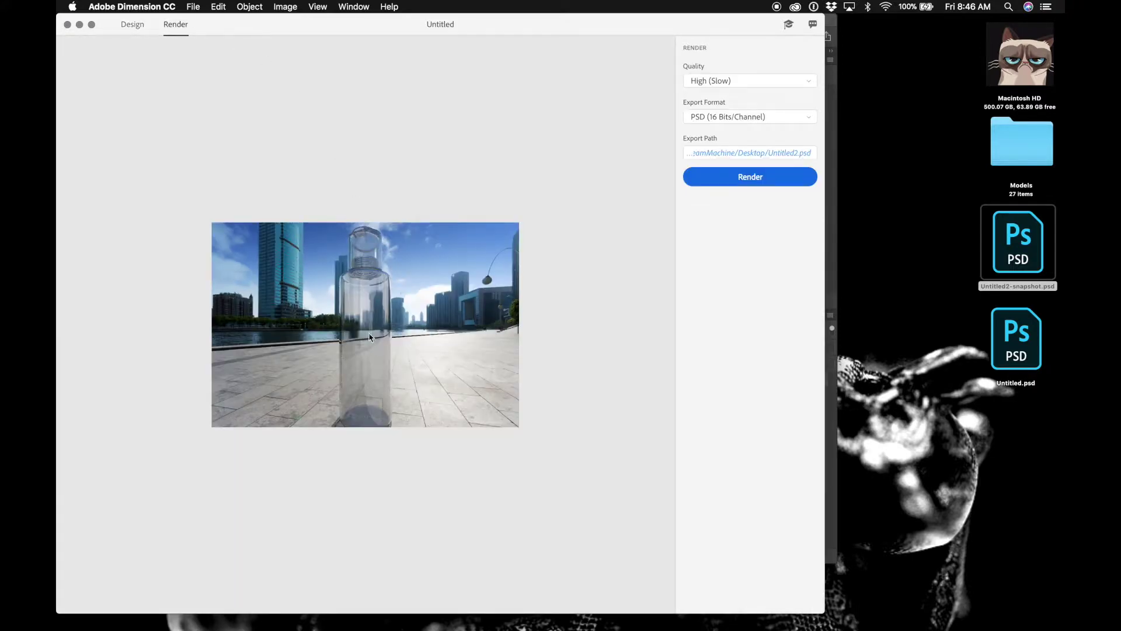
{"action": "left_click", "coordinate": [133, 25]}
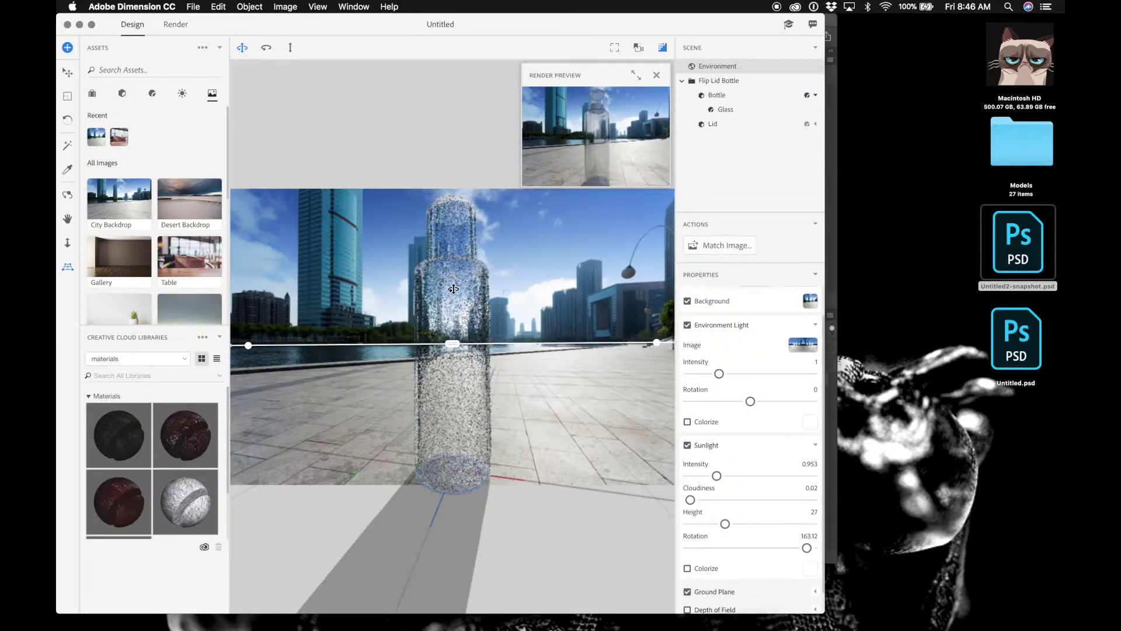
{"action": "left_click", "coordinate": [173, 24]}
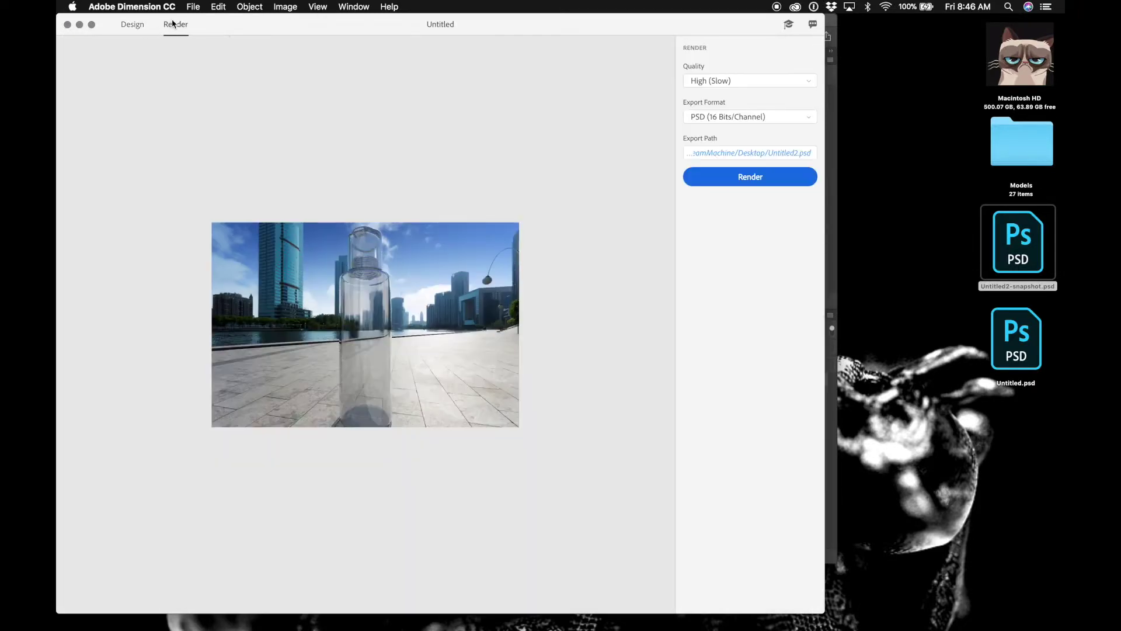
{"action": "left_click", "coordinate": [131, 26]}
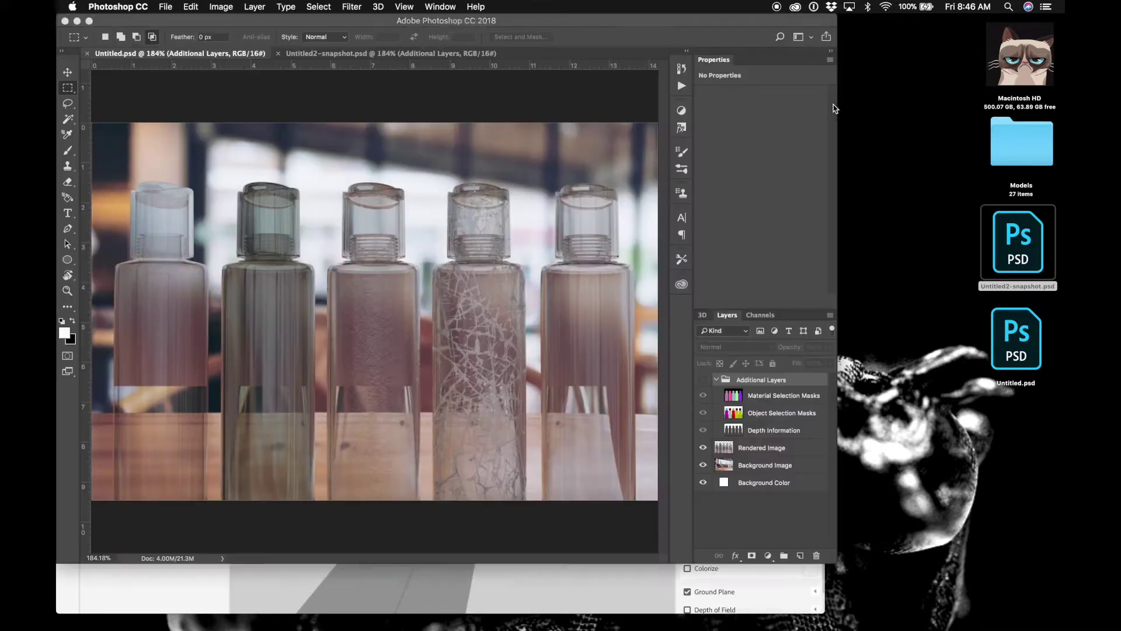
{"action": "left_click", "coordinate": [831, 90]}
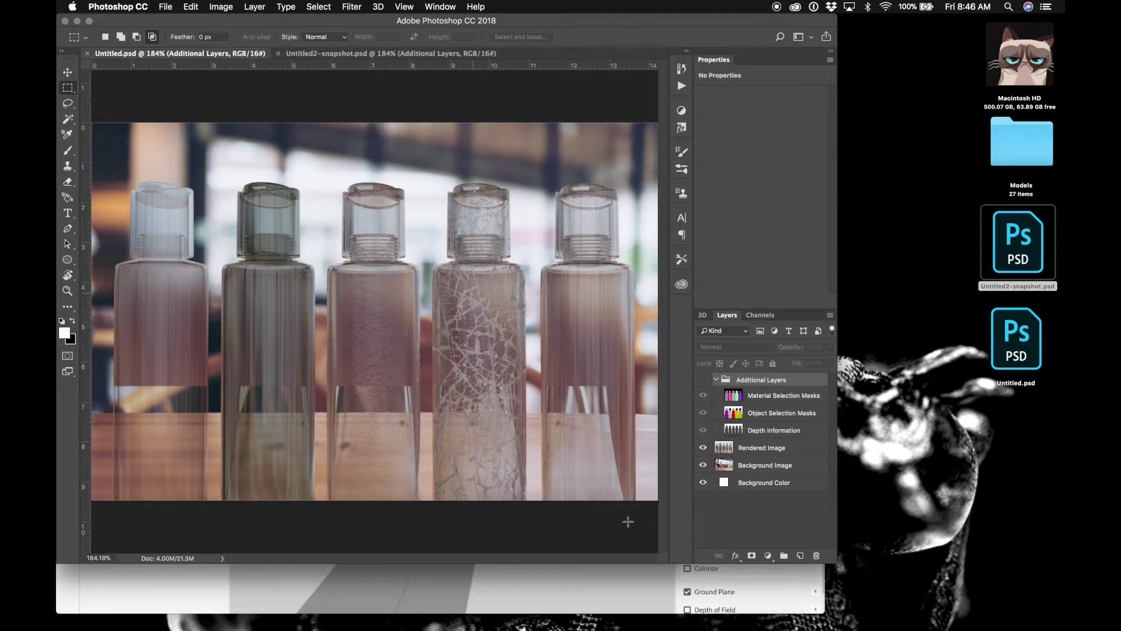
{"action": "left_click", "coordinate": [611, 587]}
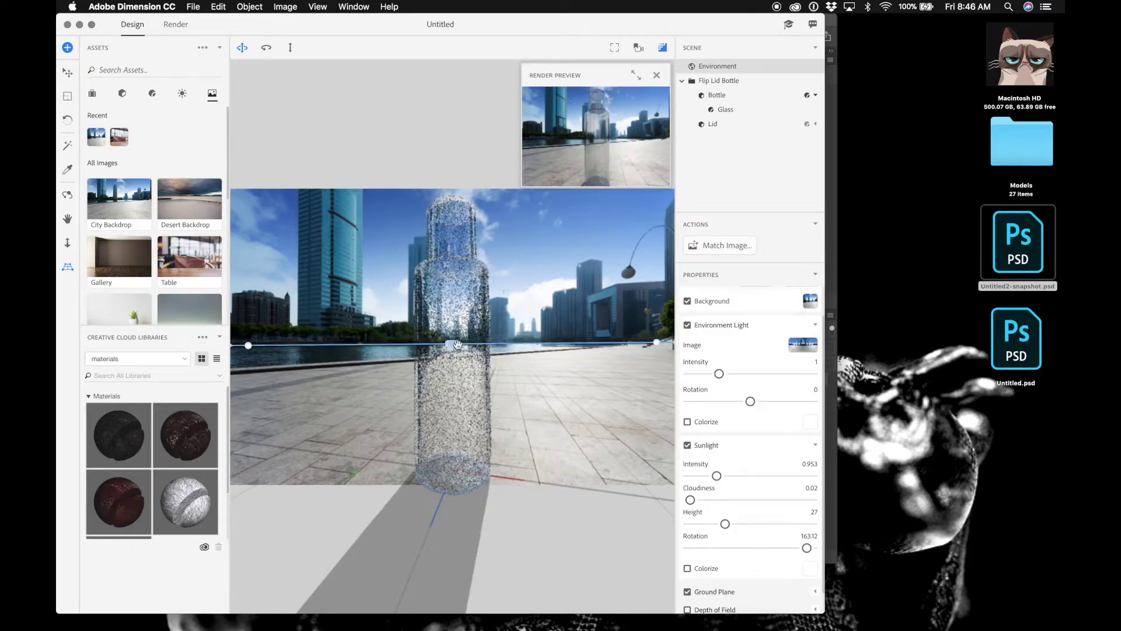
Tilt the camera up via the horizon, then rotate the bottle to X 155.7, Y 166.3, Z -173.9
{"action": "left_click_drag", "start_coordinate": [452, 343], "coordinate": [451, 174]}
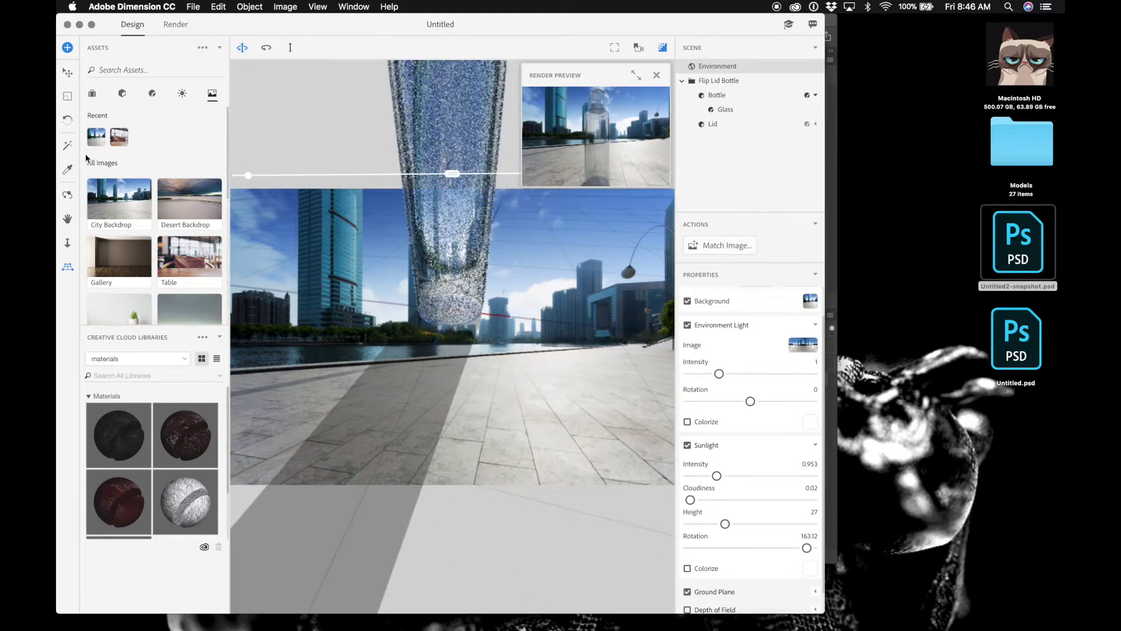
{"action": "left_click", "coordinate": [67, 120]}
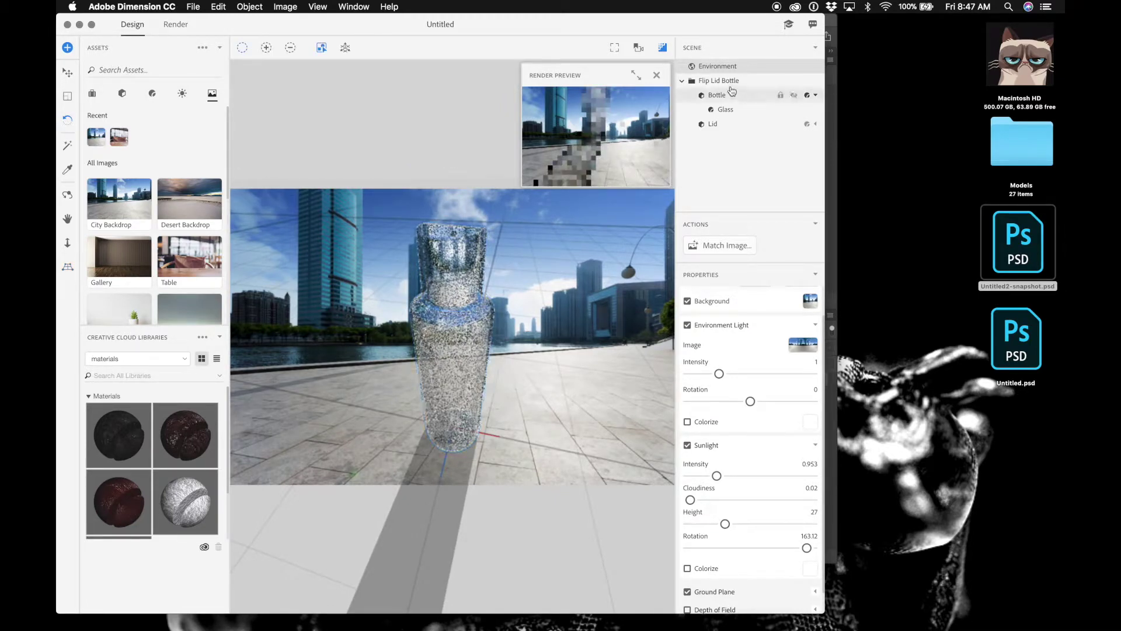
{"action": "left_click", "coordinate": [469, 367]}
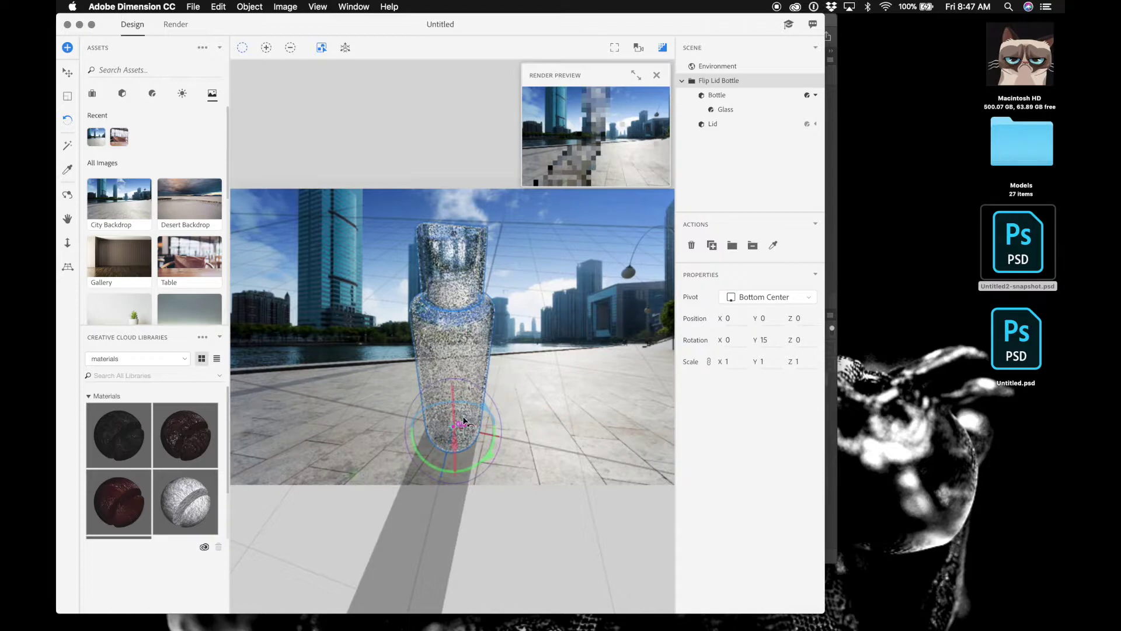
{"action": "mouse_move", "coordinate": [462, 423]}
{"action": "left_mouse_down"}
{"action": "mouse_move", "coordinate": [453, 389]}
{"action": "mouse_move", "coordinate": [454, 404]}
{"action": "left_mouse_up"}
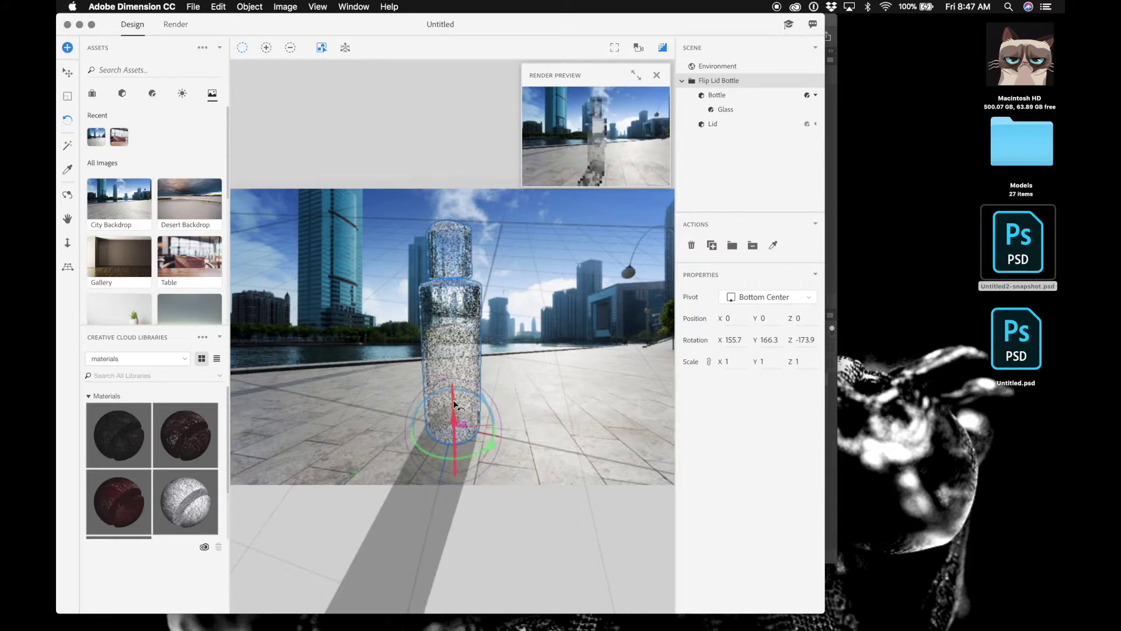
Check the full-size render preview, then rotate the bottle to about X 145.3, Y 167.6, Z -171.5
{"action": "left_click", "coordinate": [637, 74]}
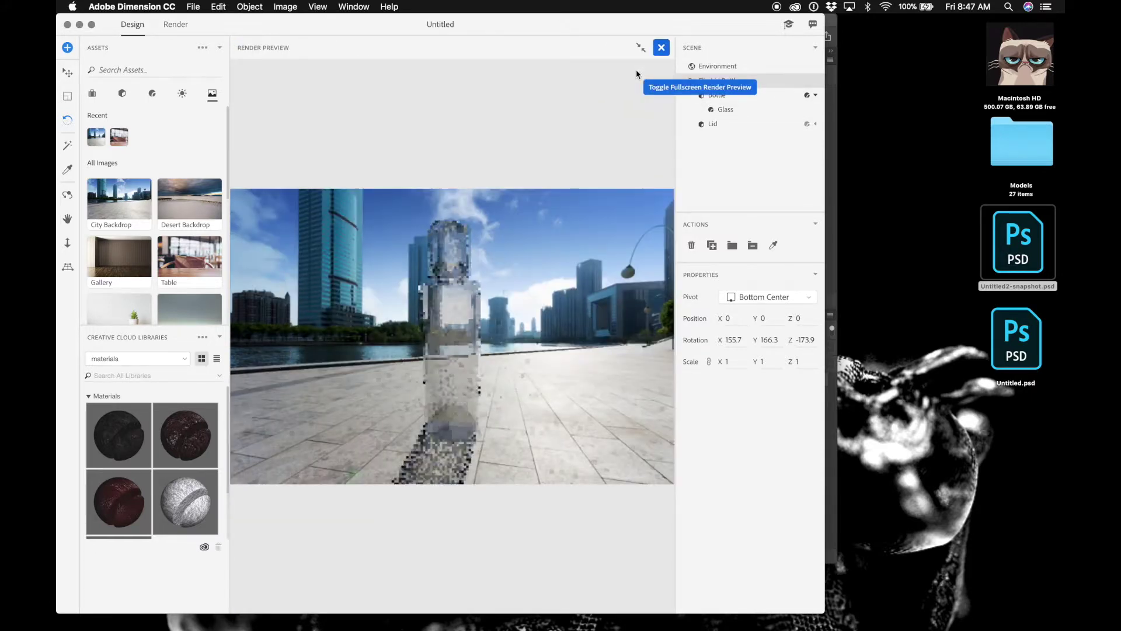
{"action": "left_click", "coordinate": [640, 47]}
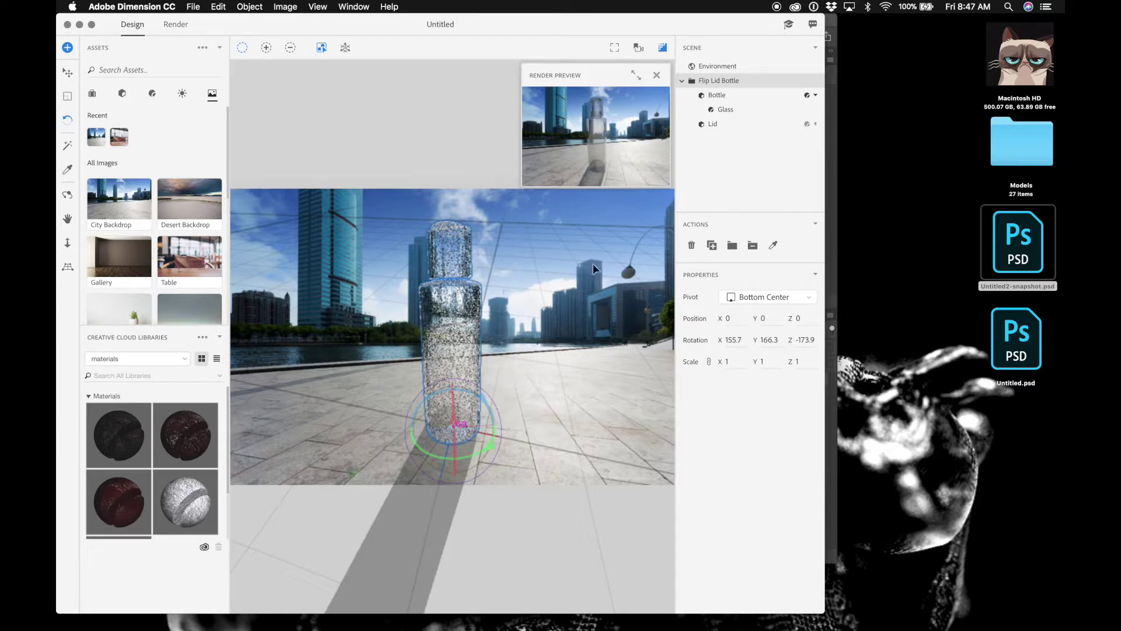
{"action": "left_click_drag", "start_coordinate": [457, 420], "coordinate": [458, 418]}
Delete the Flip Lid Bottle group from the scene
{"action": "key", "text": "Delete"}
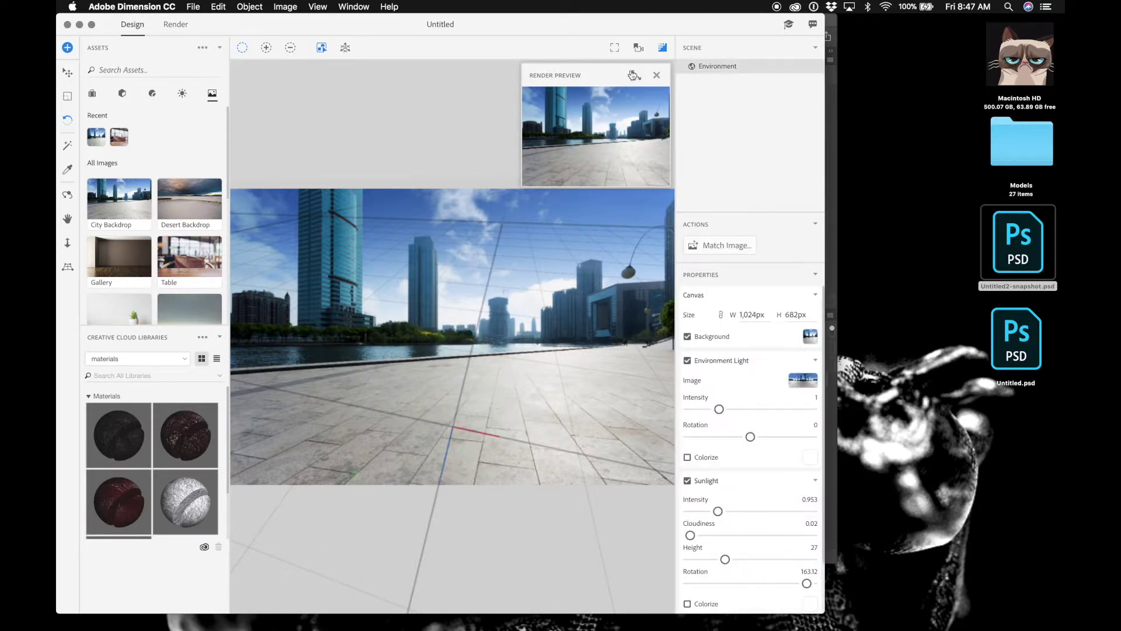
{"action": "left_click", "coordinate": [636, 75]}
{"action": "left_click", "coordinate": [661, 47]}
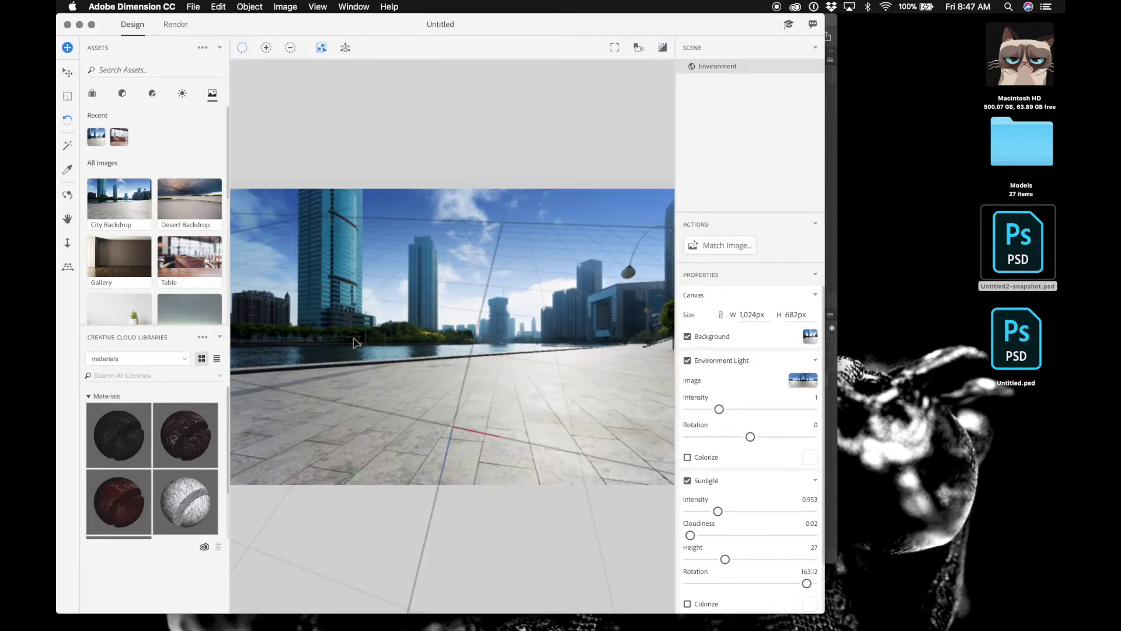
Remove the city panorama image from the Environment Light
{"action": "left_click", "coordinate": [687, 337]}
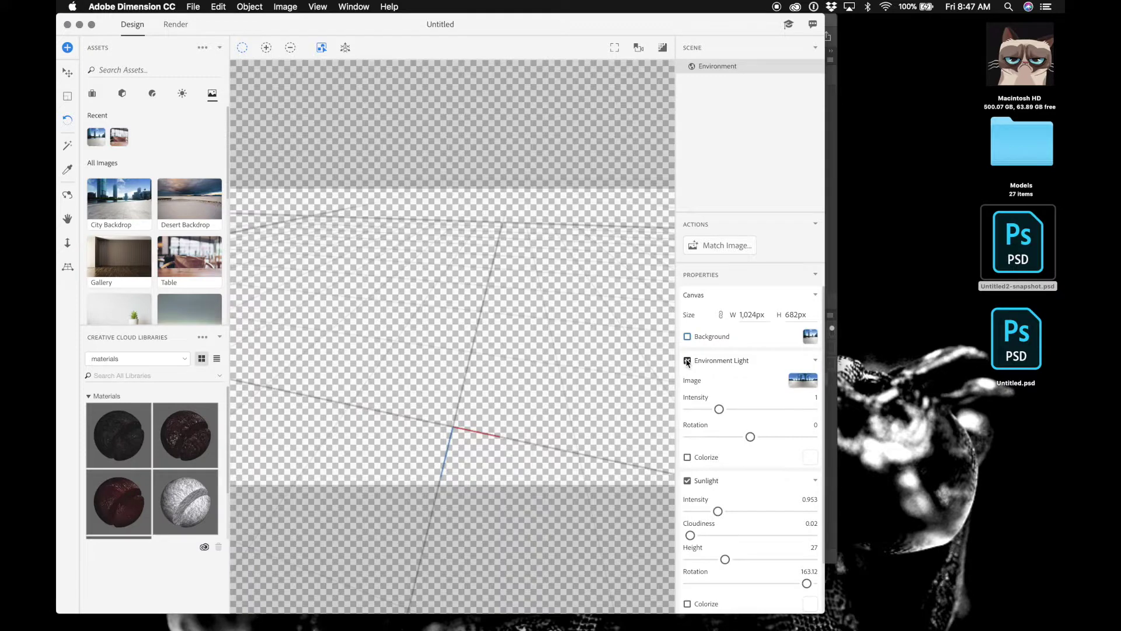
{"action": "left_click", "coordinate": [688, 361]}
{"action": "left_click", "coordinate": [687, 360]}
{"action": "left_click", "coordinate": [803, 380]}
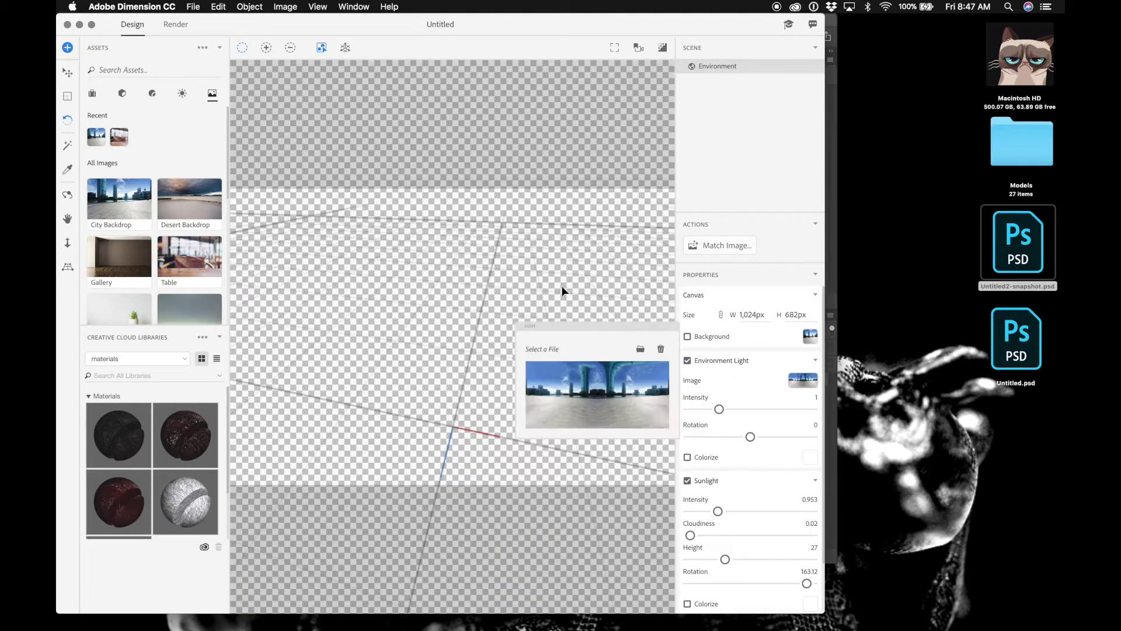
{"action": "left_click", "coordinate": [661, 349]}
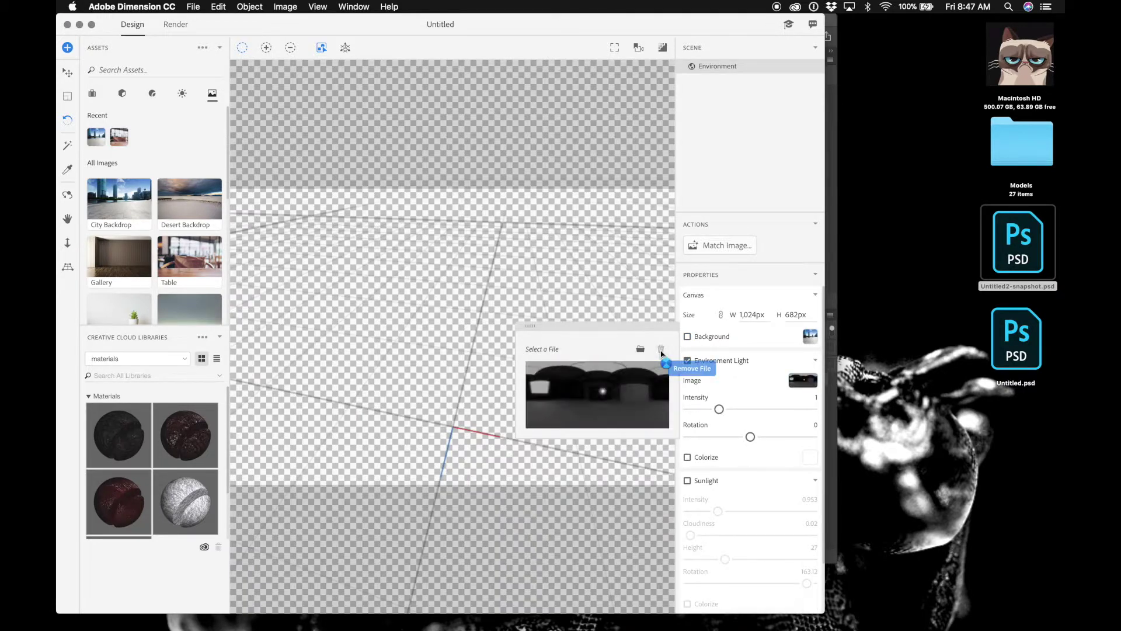
{"action": "left_click", "coordinate": [432, 309]}
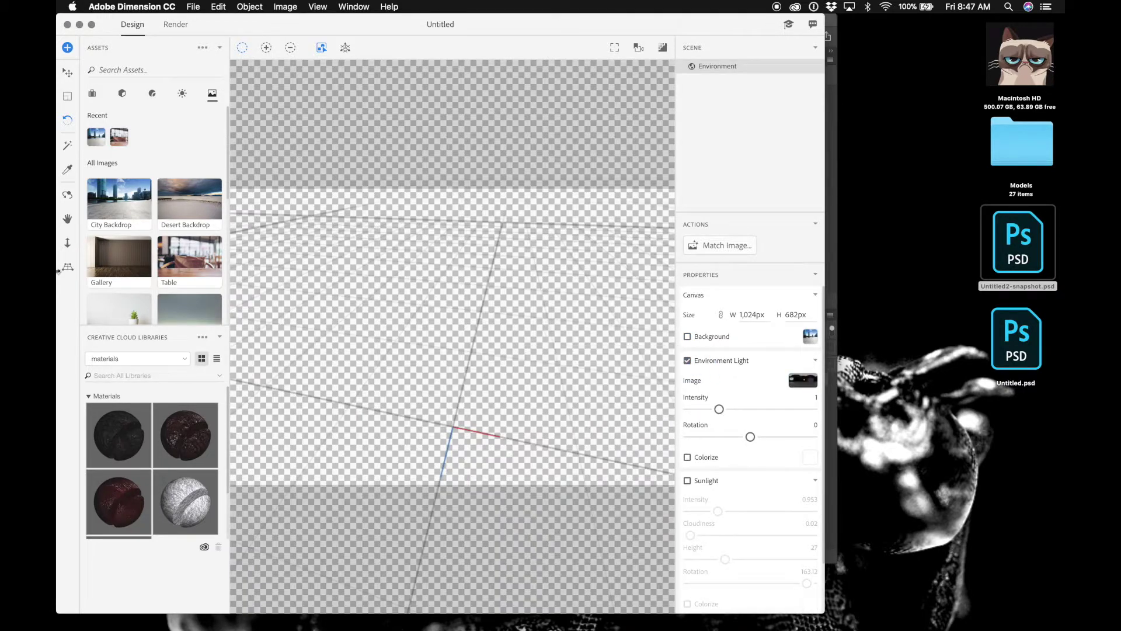
Set the background to a plain white Color and add a fresh Flip Lid Bottle model
{"action": "left_click", "coordinate": [122, 94]}
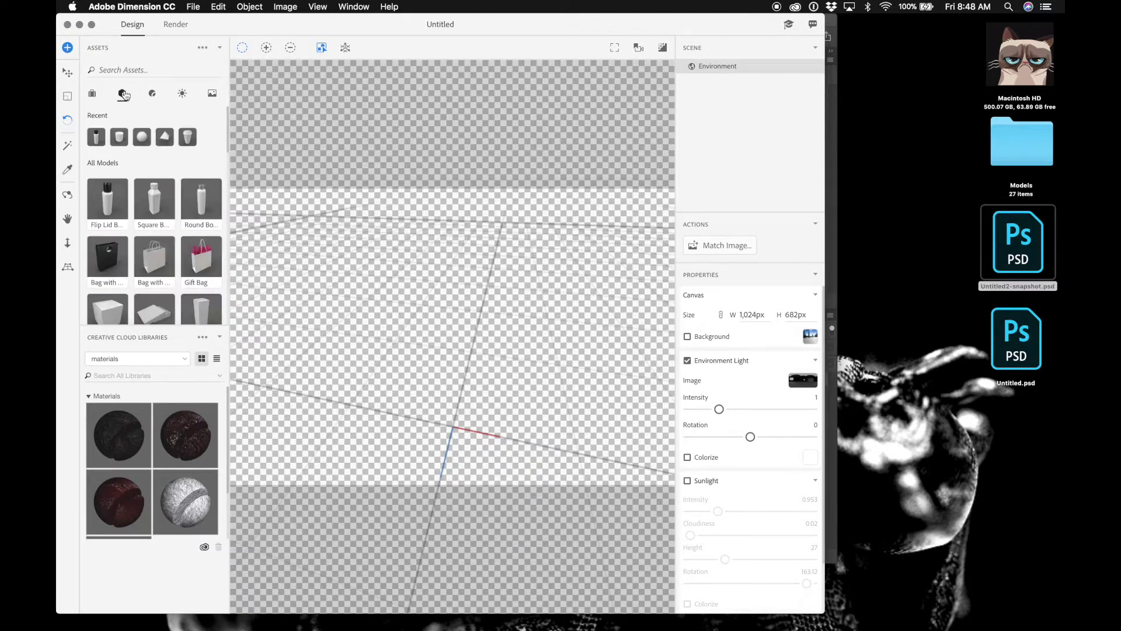
{"action": "left_click", "coordinate": [688, 337]}
{"action": "left_click", "coordinate": [810, 335]}
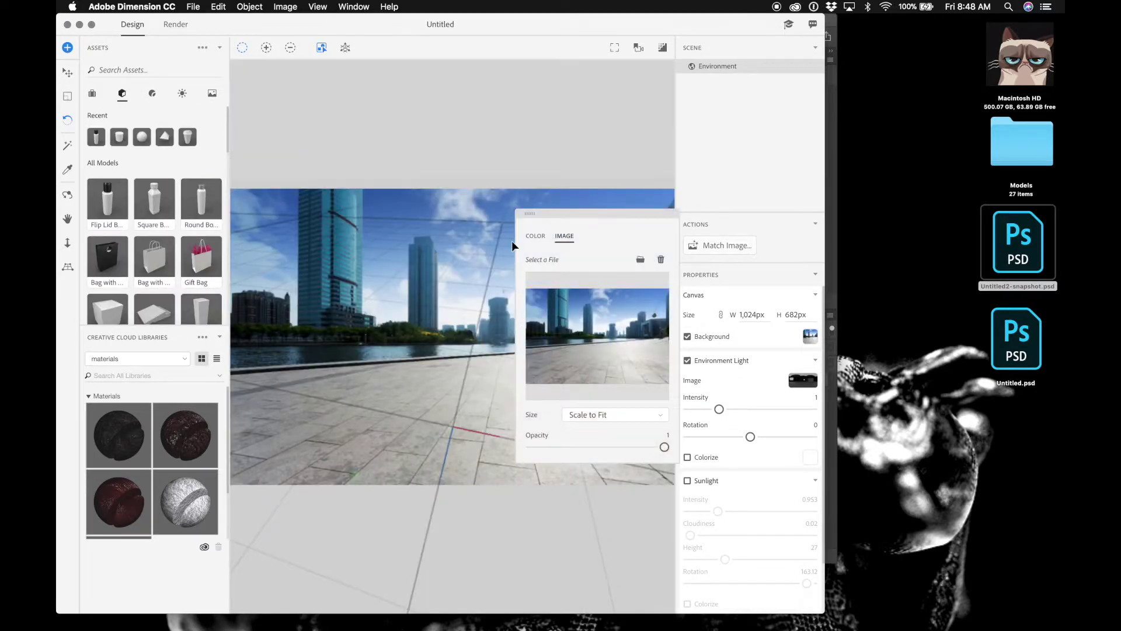
{"action": "left_click", "coordinate": [535, 235]}
{"action": "left_click", "coordinate": [403, 360]}
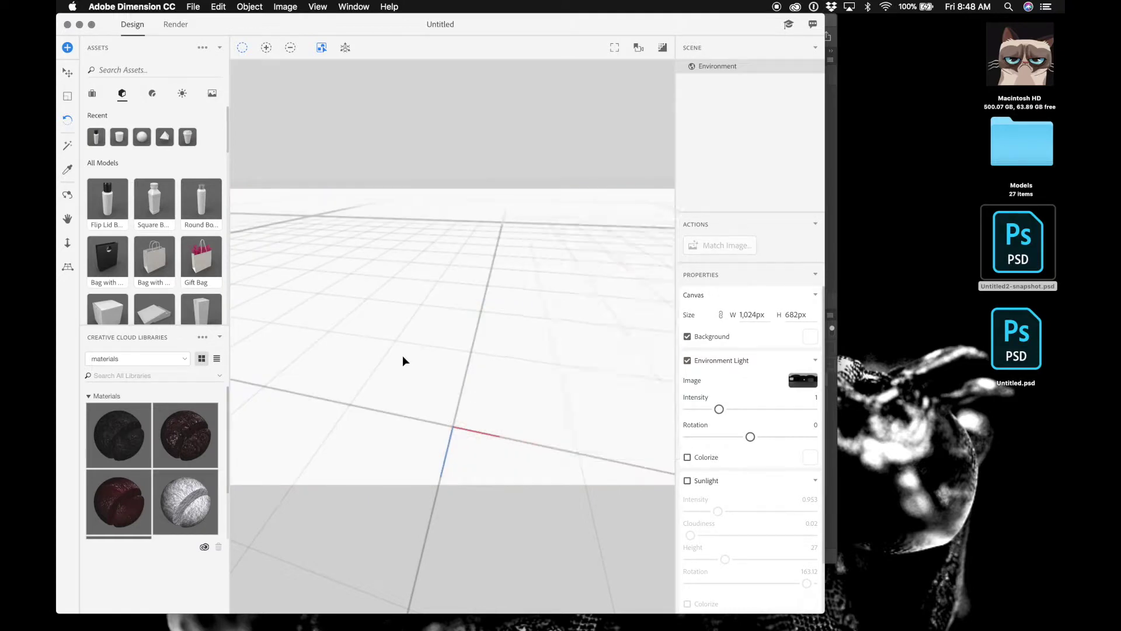
{"action": "left_click", "coordinate": [117, 202]}
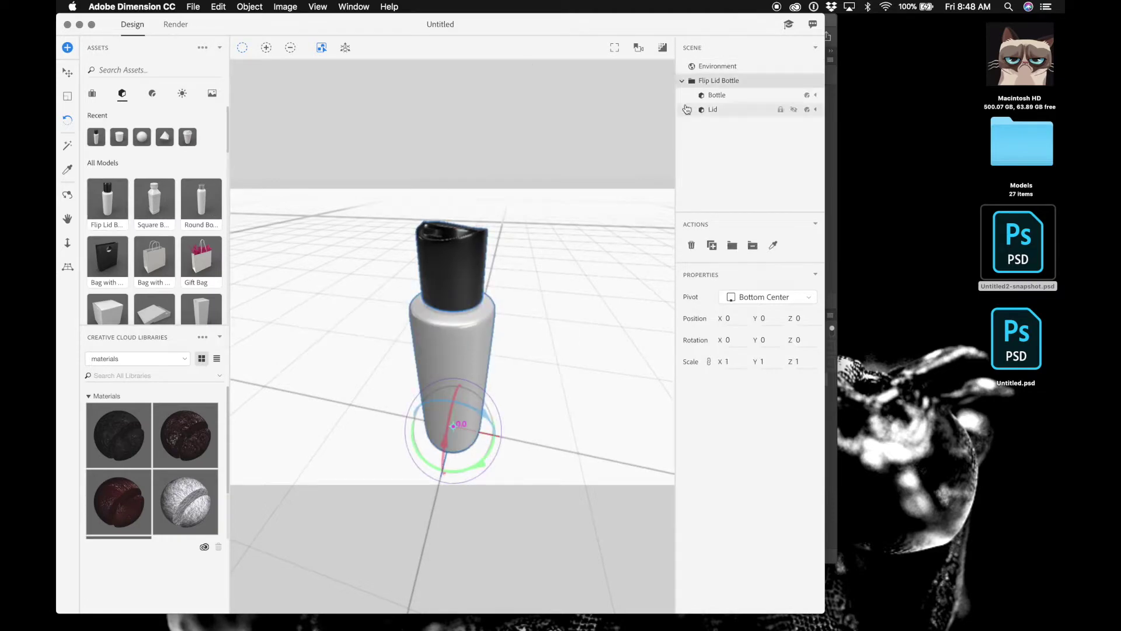
Apply the Damaged Glass material from the Recent materials to the new bottle
{"action": "left_click", "coordinate": [153, 96]}
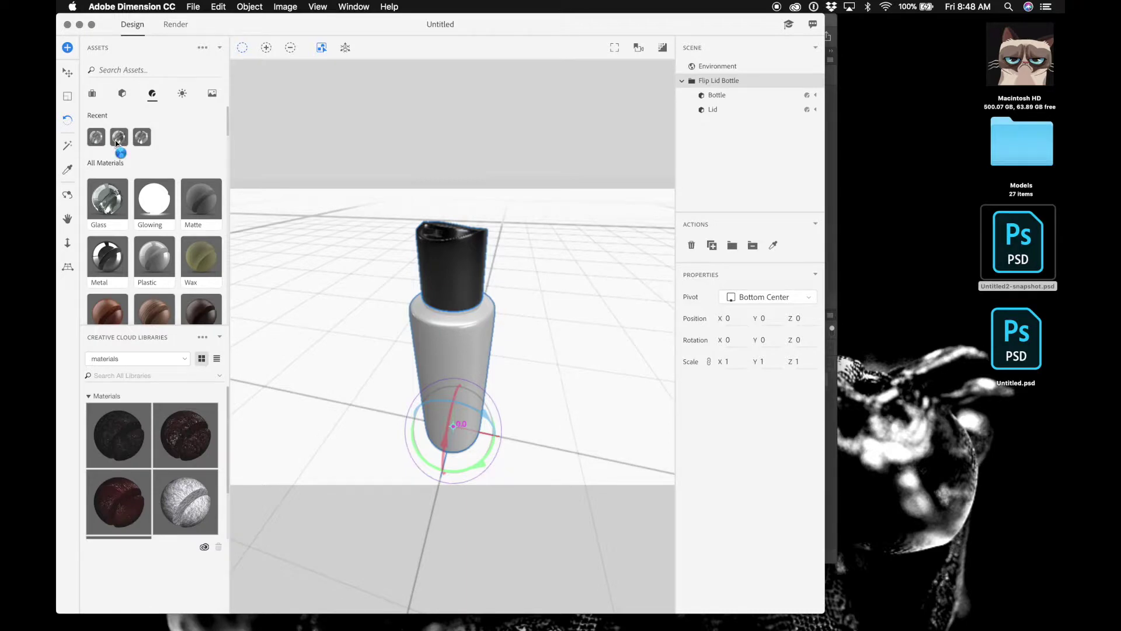
{"action": "left_click", "coordinate": [118, 138]}
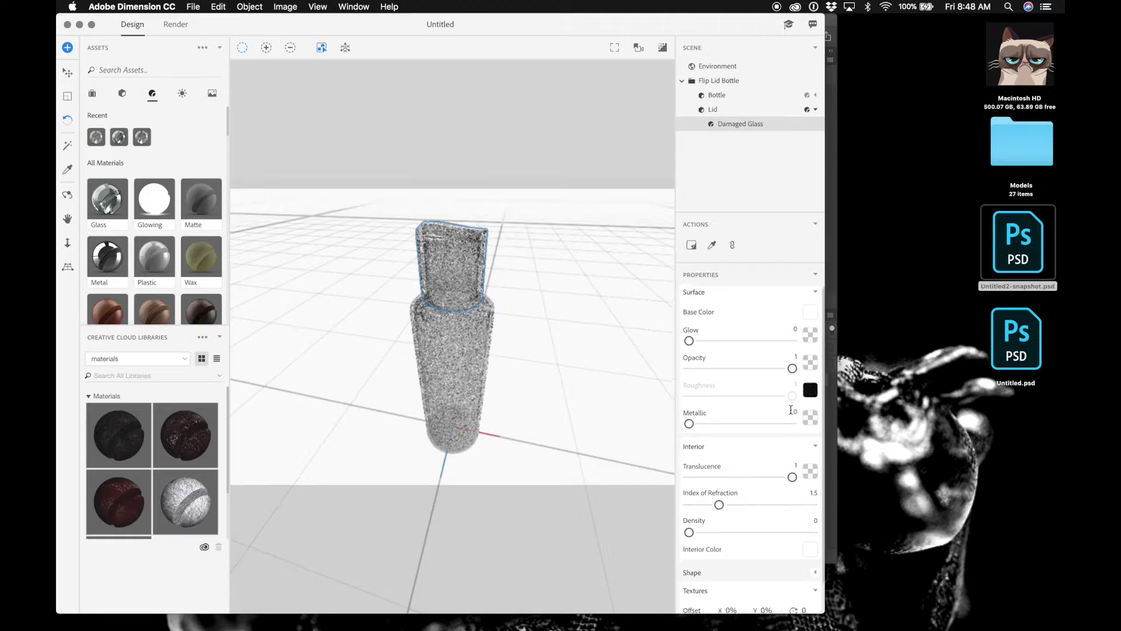
Remove the normal-map texture from the Damaged Glass Shape settings
{"action": "scroll", "coordinate": [792, 412], "scroll_direction": "down", "scroll_amount": 2}
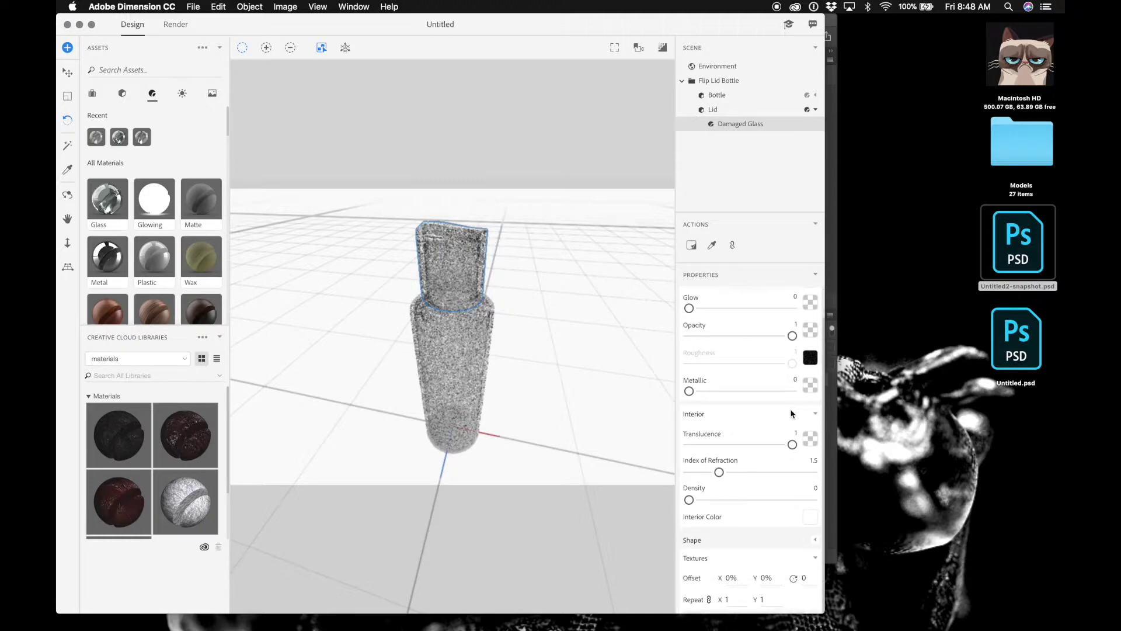
{"action": "left_click", "coordinate": [816, 540]}
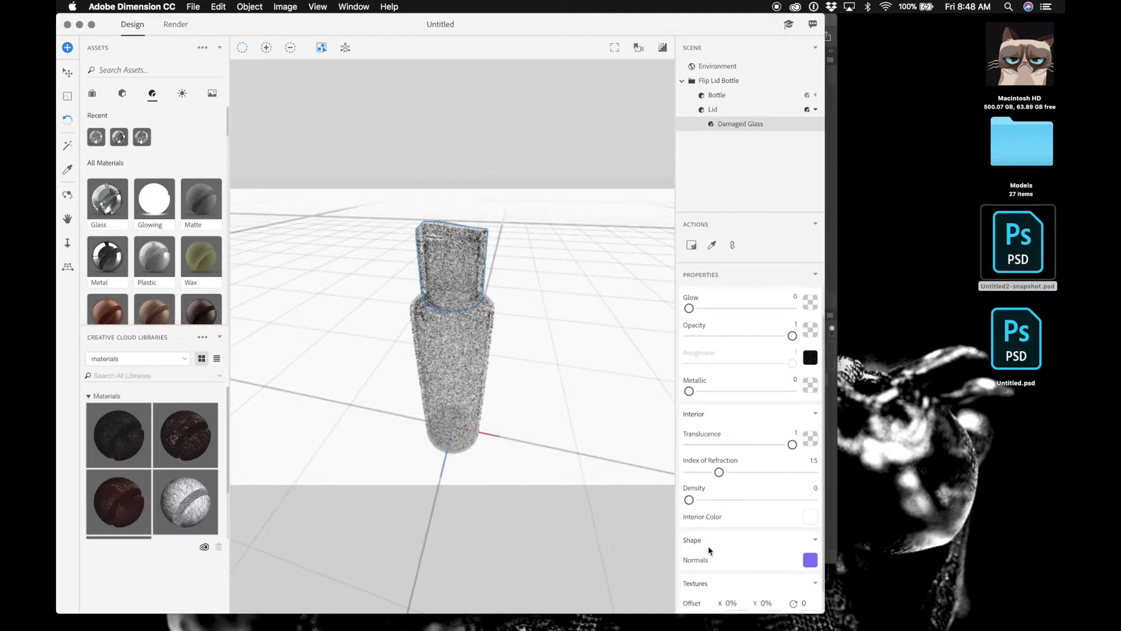
{"action": "left_click", "coordinate": [811, 561]}
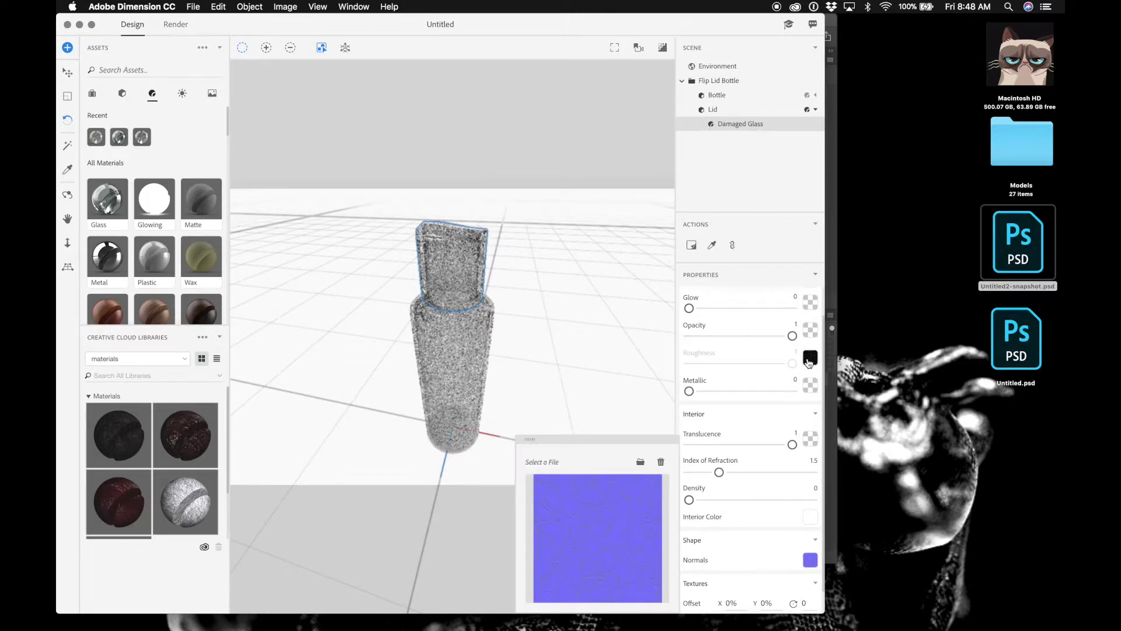
{"action": "scroll", "coordinate": [775, 354], "scroll_direction": "up", "scroll_amount": 2}
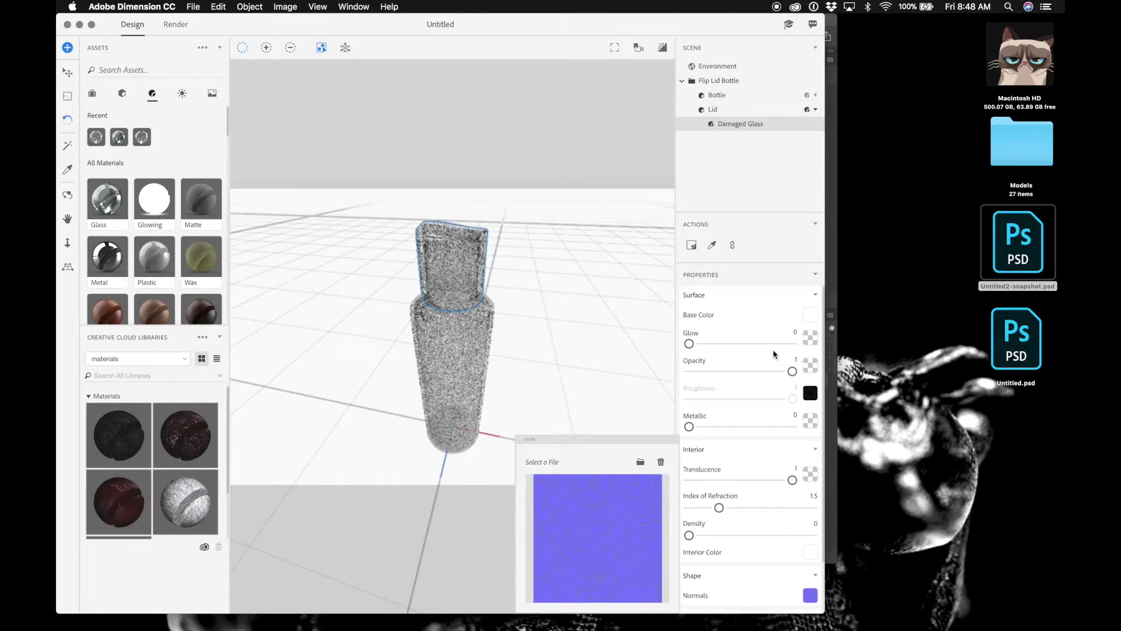
{"action": "left_click", "coordinate": [661, 462]}
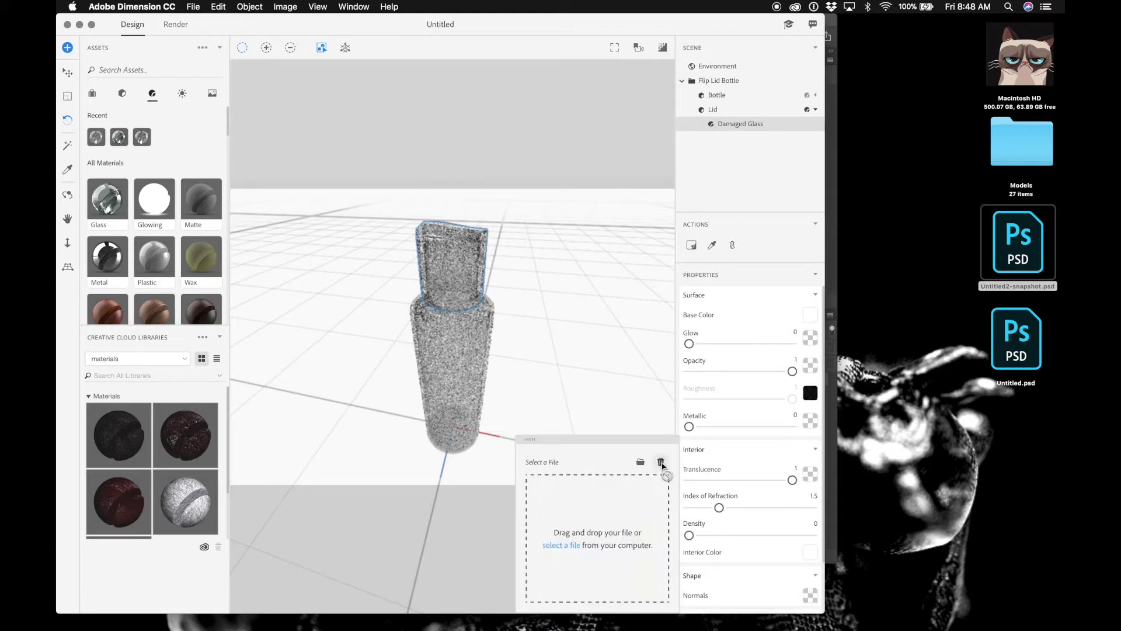
Remove the cracked-glass roughness texture and lower glass roughness from 1 to 0
{"action": "left_click", "coordinate": [812, 393]}
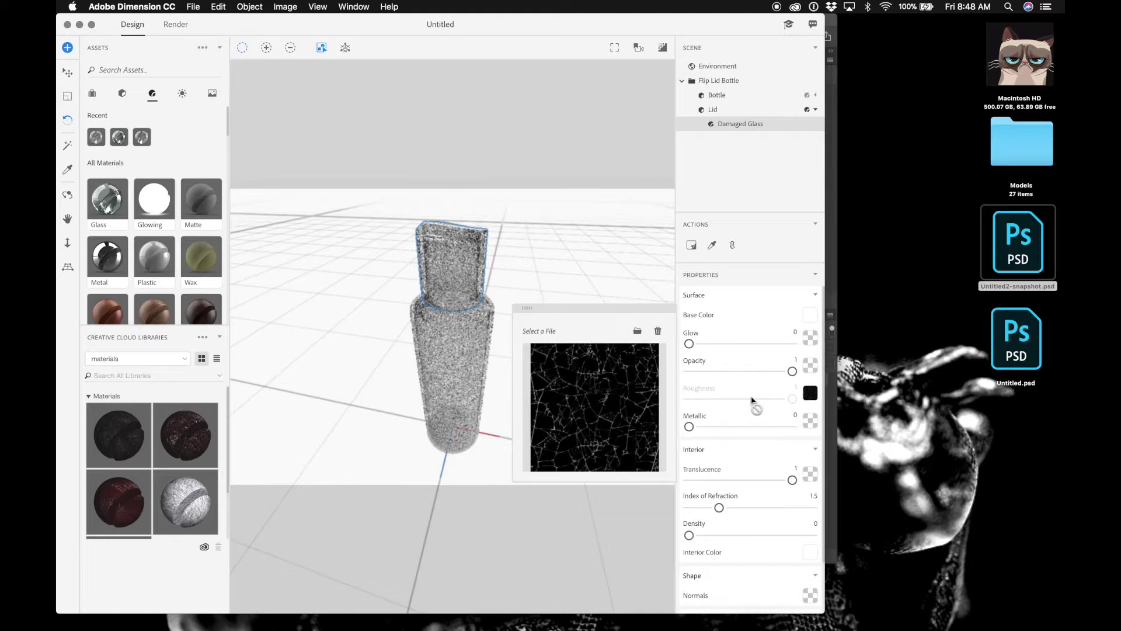
{"action": "left_click", "coordinate": [657, 330]}
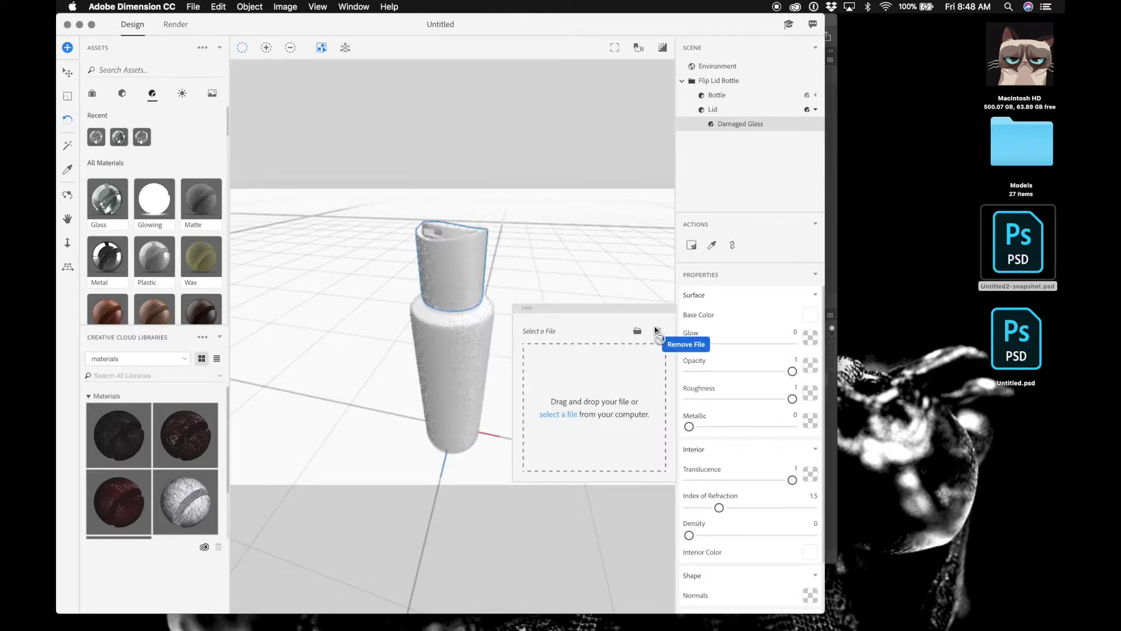
{"action": "left_click", "coordinate": [738, 384]}
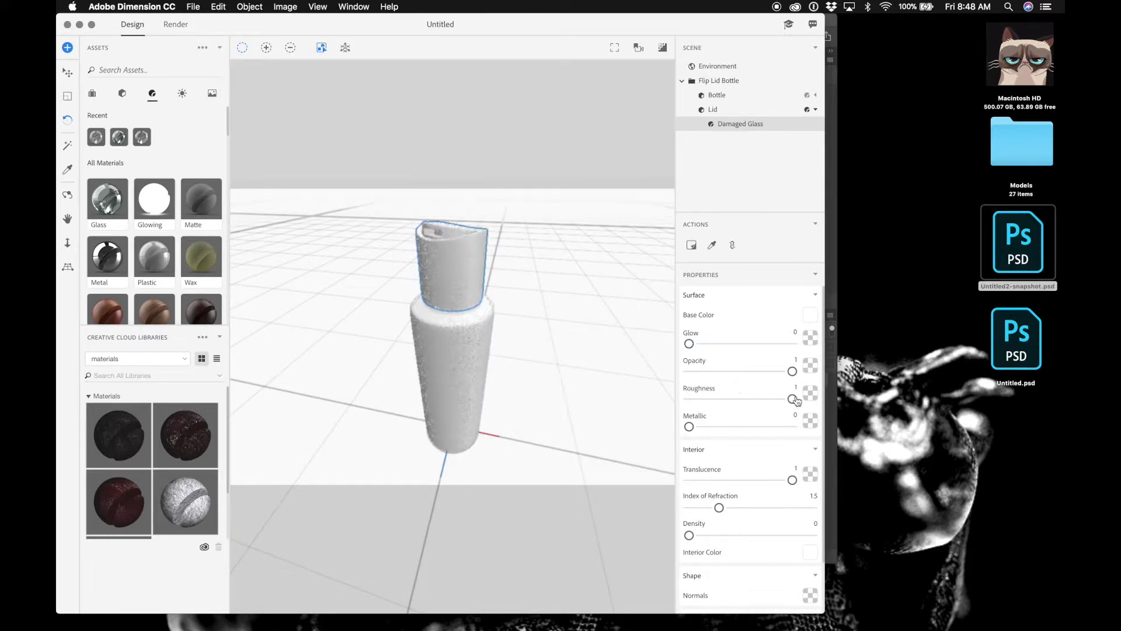
{"action": "left_click_drag", "start_coordinate": [792, 399], "coordinate": [614, 408]}
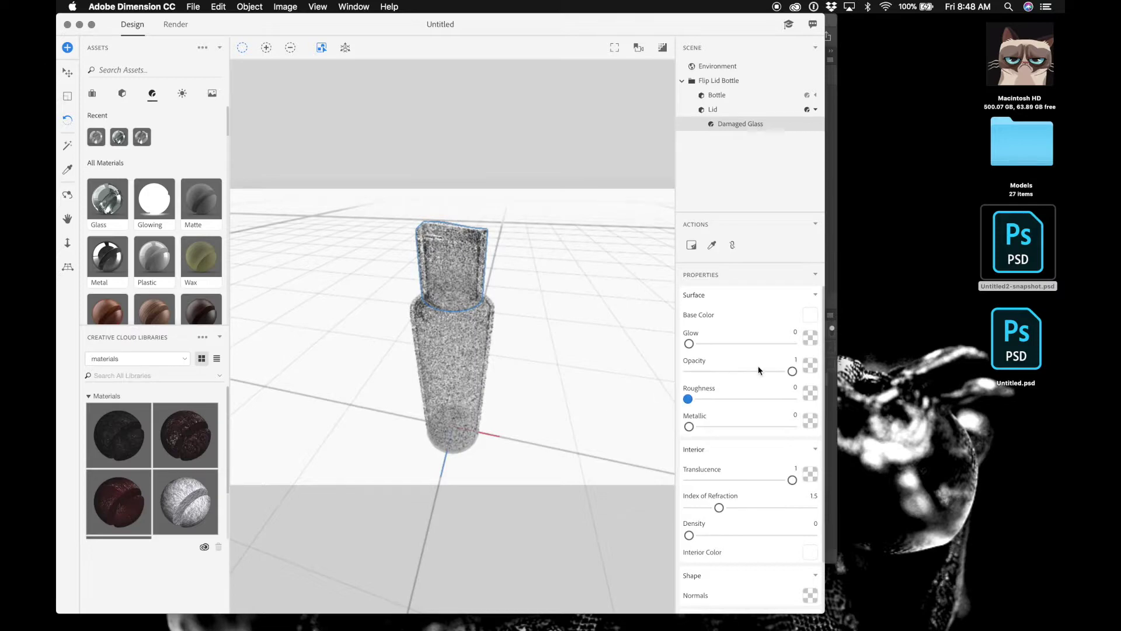
Check the base and interior colours, then raise the glass's index of refraction to 3
{"action": "left_click", "coordinate": [810, 315]}
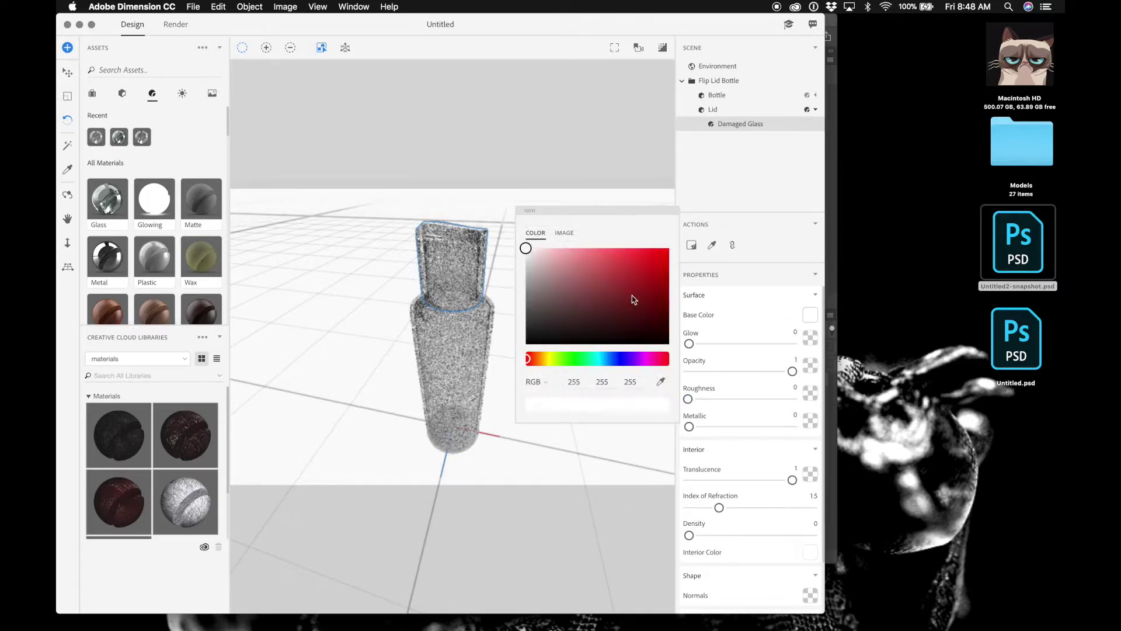
{"action": "left_click", "coordinate": [732, 451]}
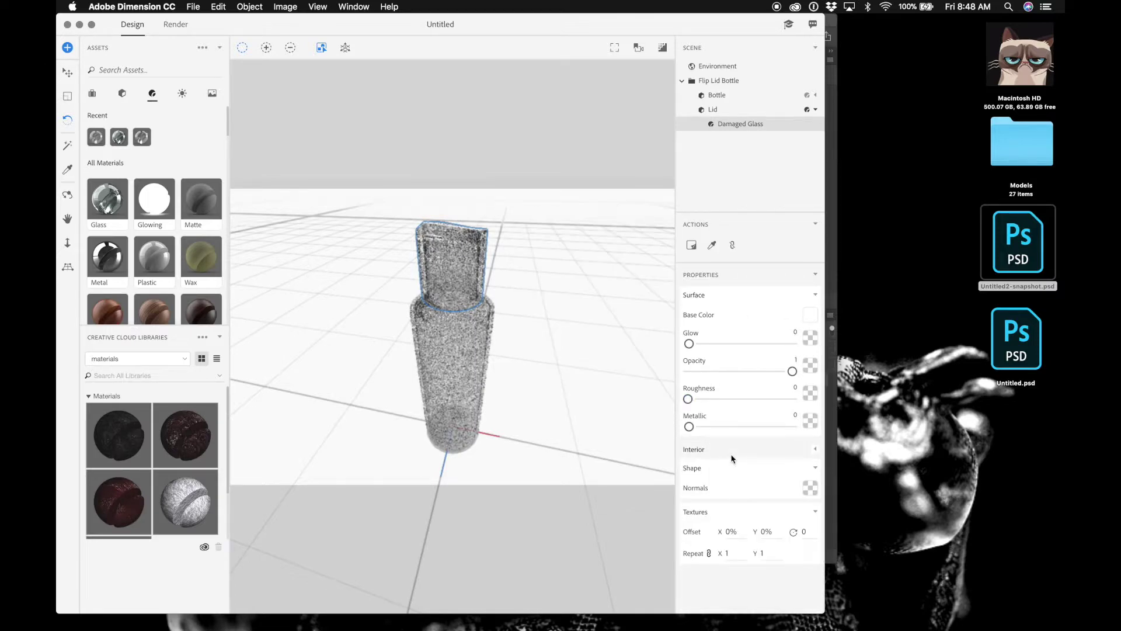
{"action": "left_click", "coordinate": [815, 449]}
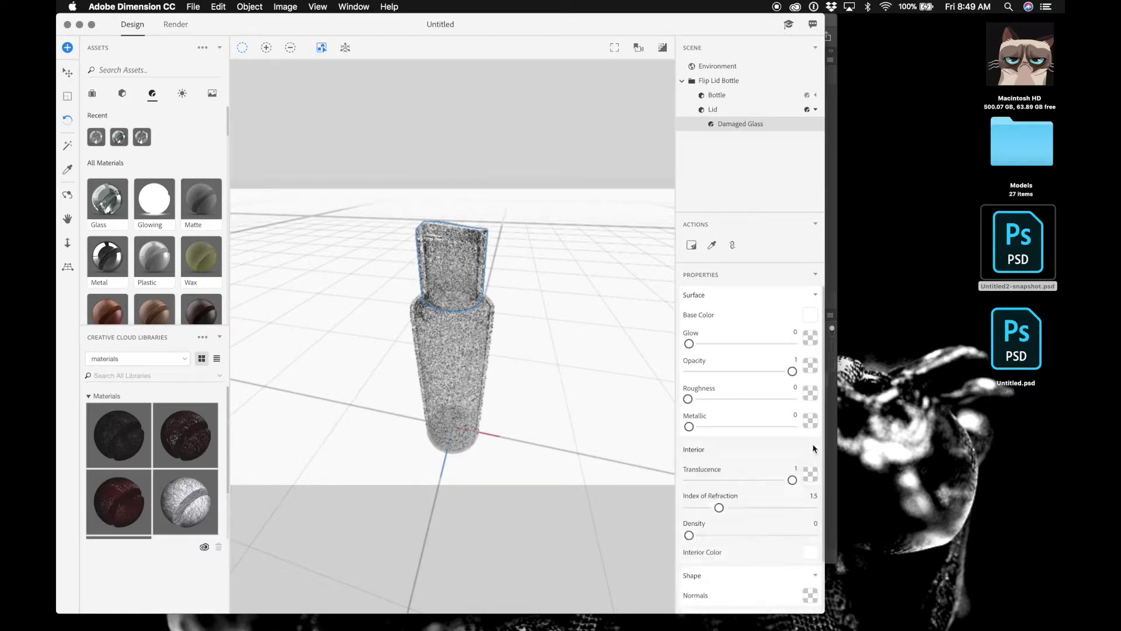
{"action": "left_click", "coordinate": [811, 552]}
{"action": "left_click", "coordinate": [762, 520]}
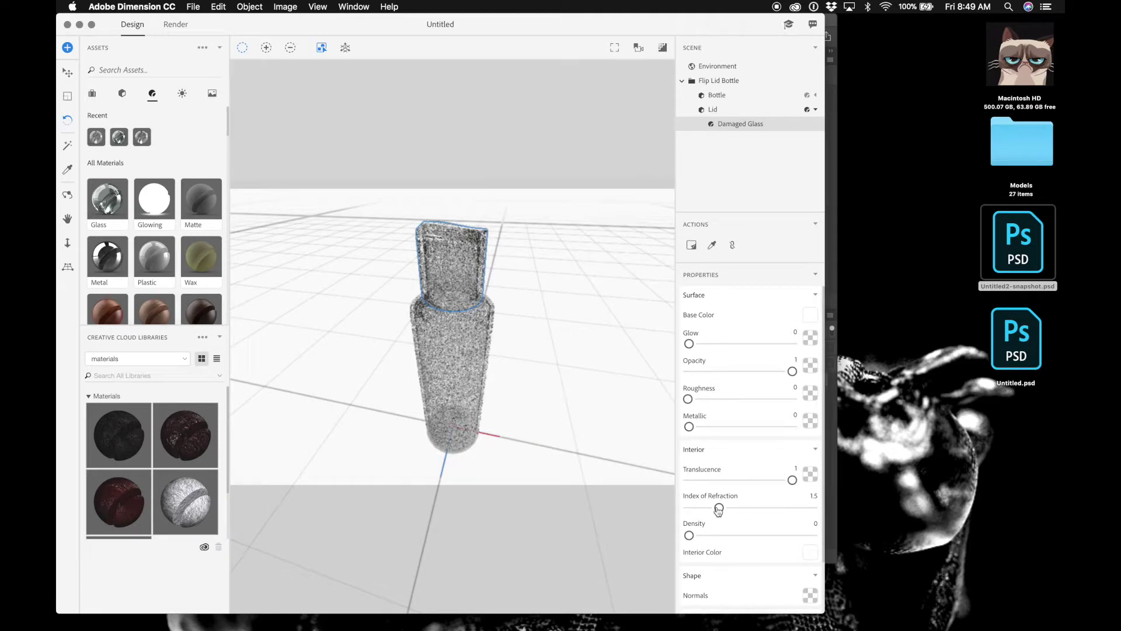
{"action": "left_click_drag", "start_coordinate": [719, 507], "coordinate": [836, 508]}
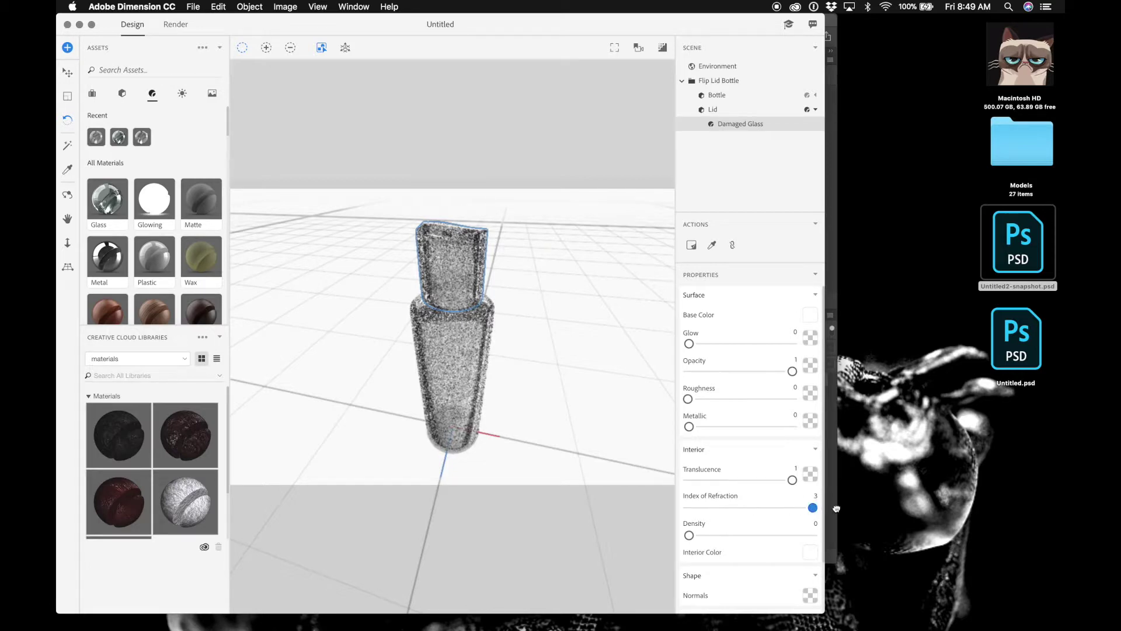
{"action": "left_click", "coordinate": [67, 194]}
{"action": "left_click_drag", "start_coordinate": [299, 350], "coordinate": [293, 250]}
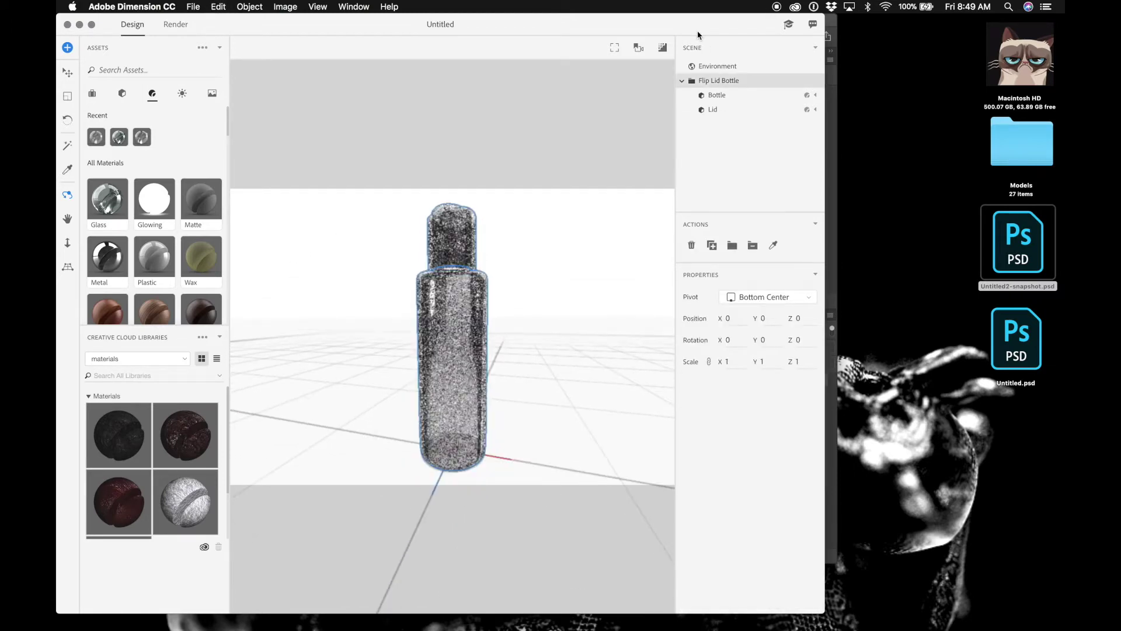
Lower the bottle's Damaged Glass index of refraction to 1.14 and enlarge the render preview
{"action": "left_click", "coordinate": [661, 48]}
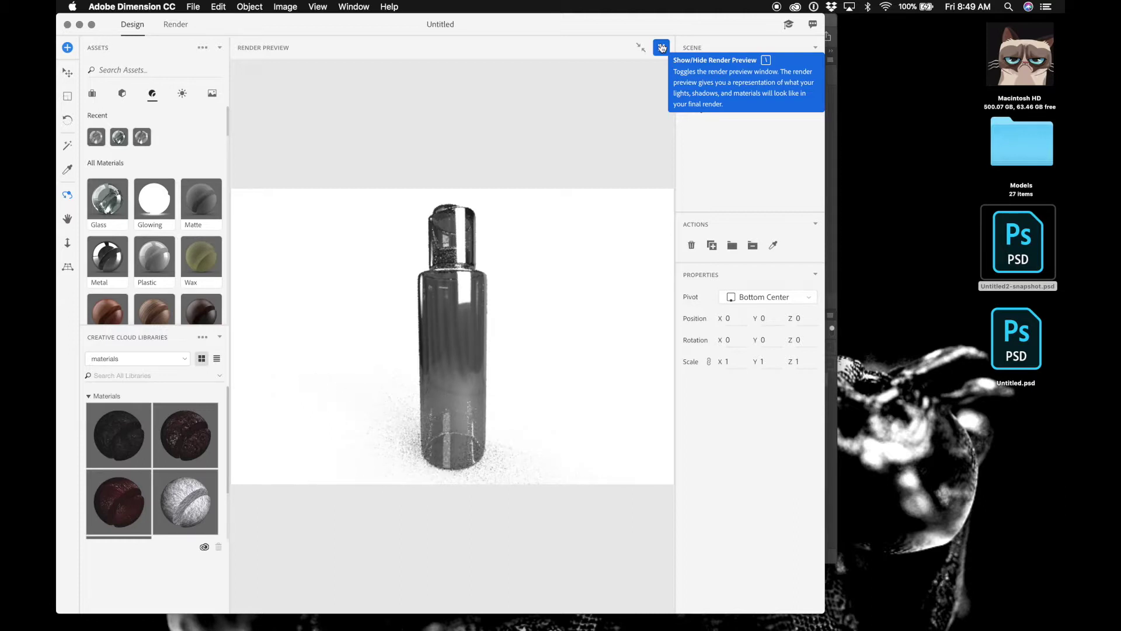
{"action": "left_click", "coordinate": [662, 48]}
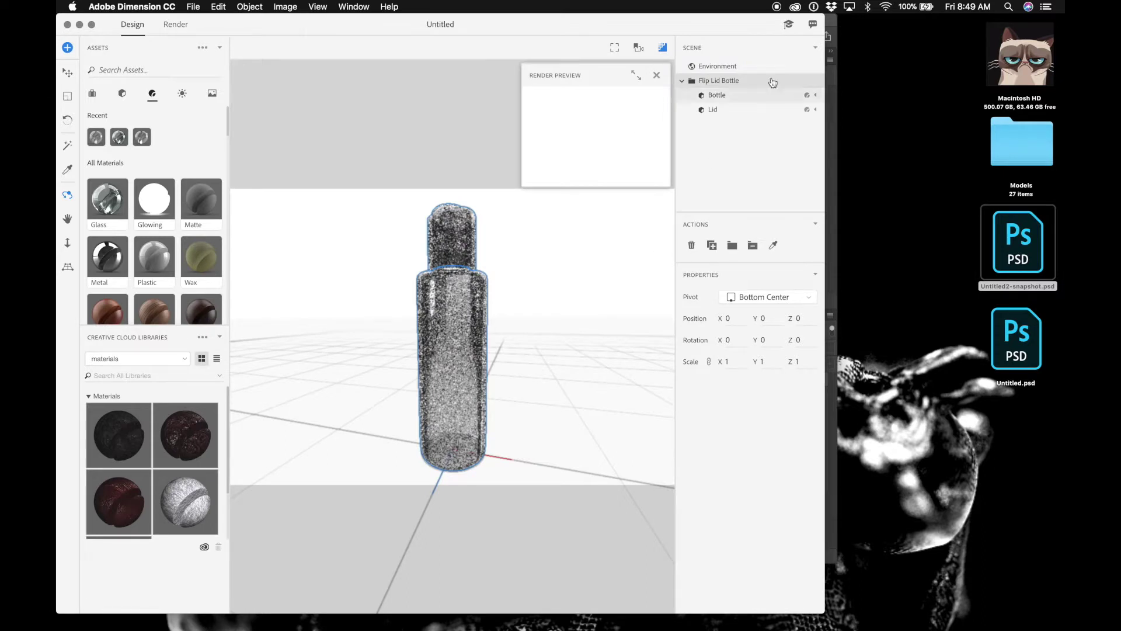
{"action": "left_click", "coordinate": [817, 96]}
{"action": "left_click", "coordinate": [748, 109]}
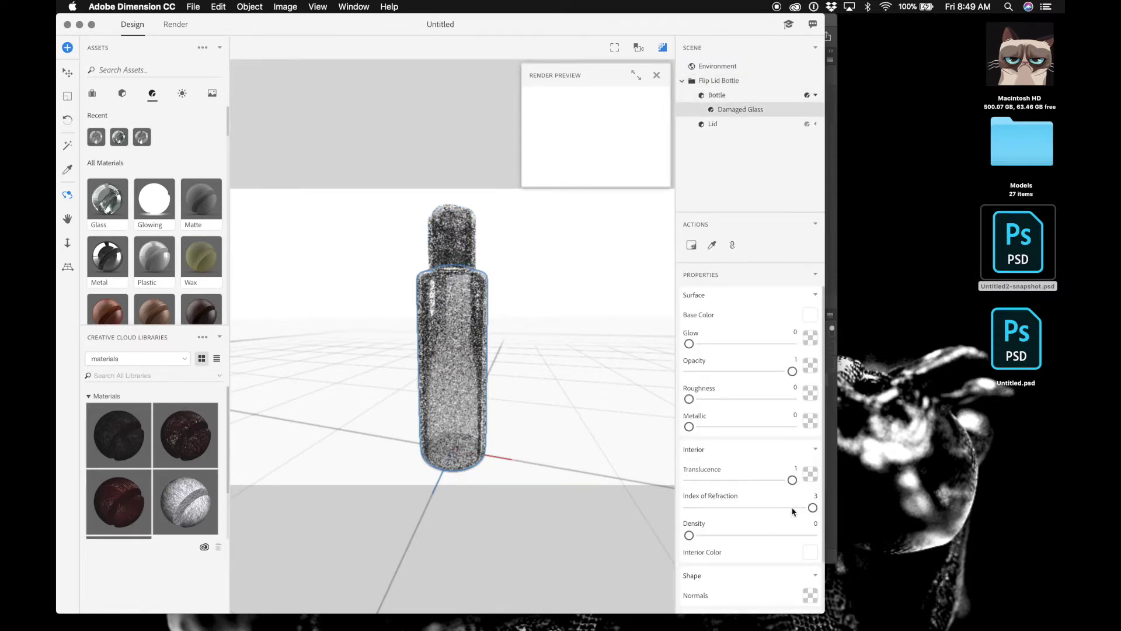
{"action": "left_click_drag", "start_coordinate": [812, 508], "coordinate": [697, 508]}
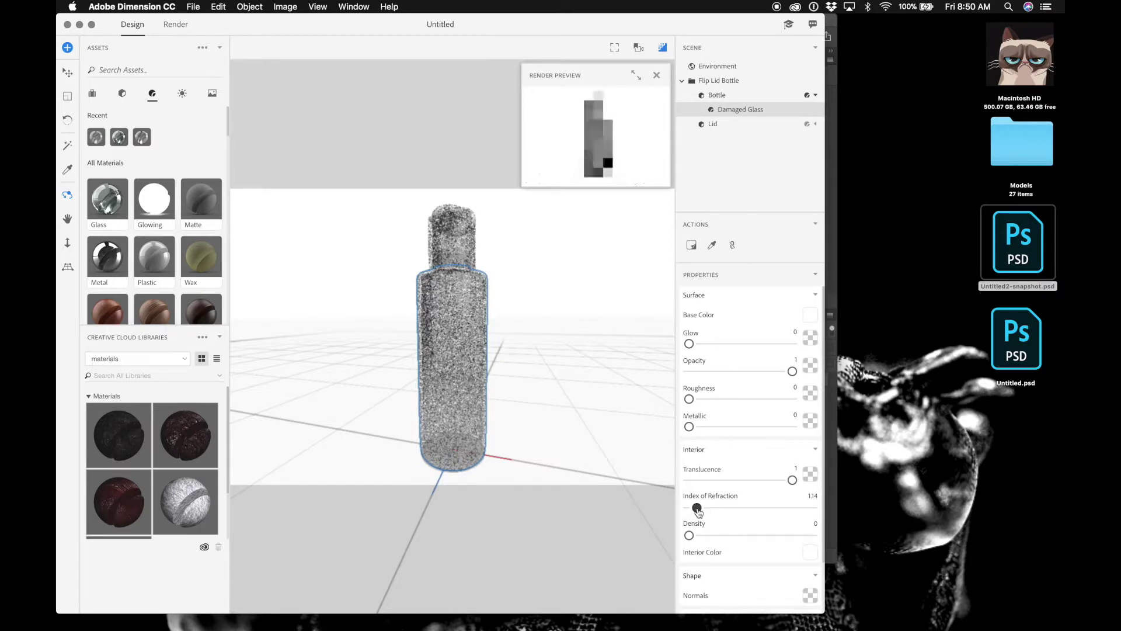
{"action": "left_click", "coordinate": [635, 73]}
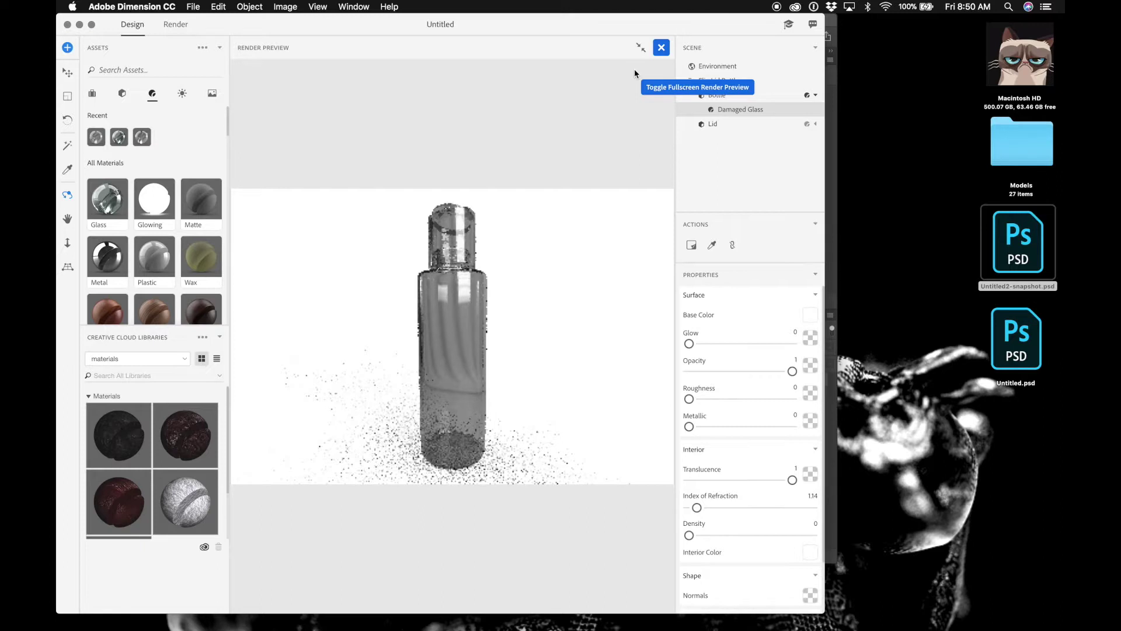
Raise the environment light intensity to 1.79
{"action": "left_click", "coordinate": [711, 66]}
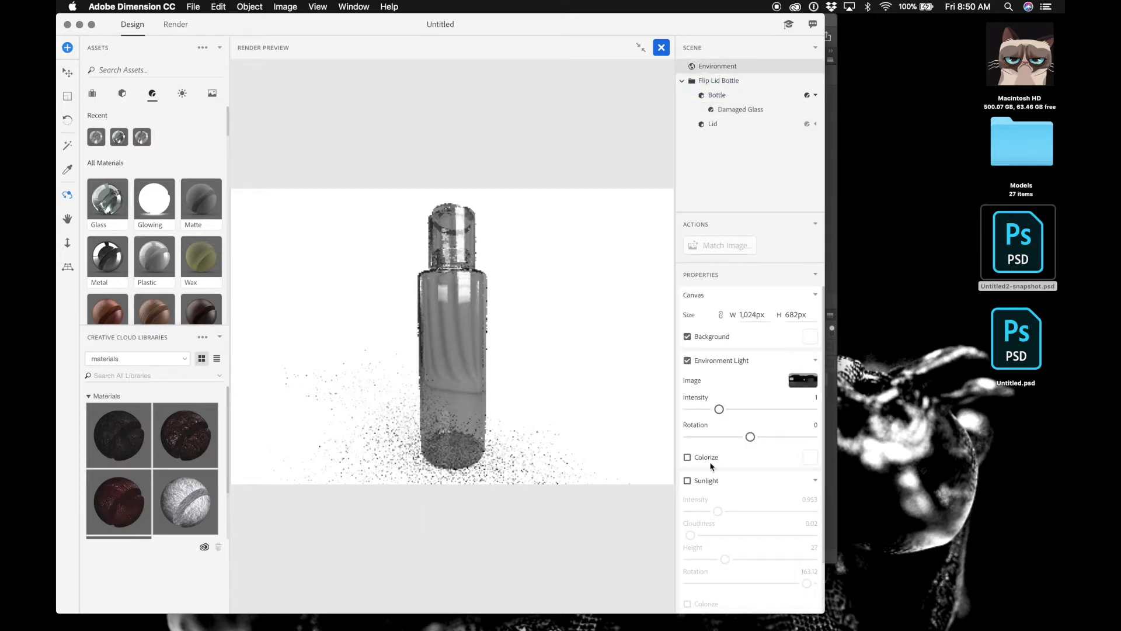
{"action": "left_click", "coordinate": [726, 409]}
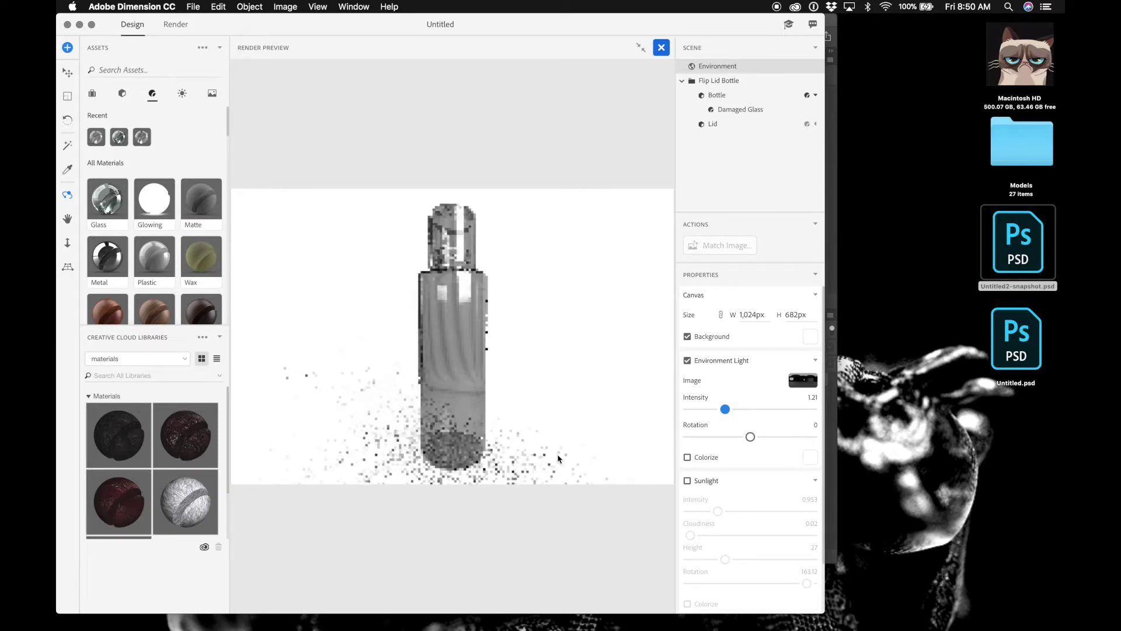
{"action": "left_click_drag", "start_coordinate": [725, 410], "coordinate": [745, 410]}
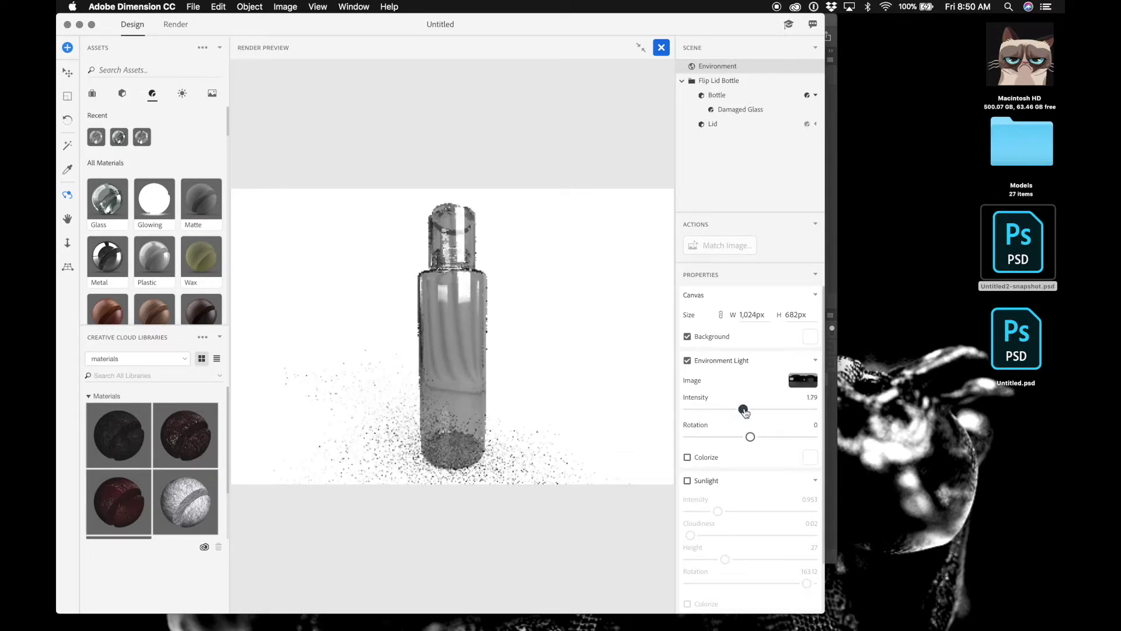
Turn on Colorize and tint the environment light pale grey (RGB 230, 227, 227)
{"action": "left_click", "coordinate": [687, 457]}
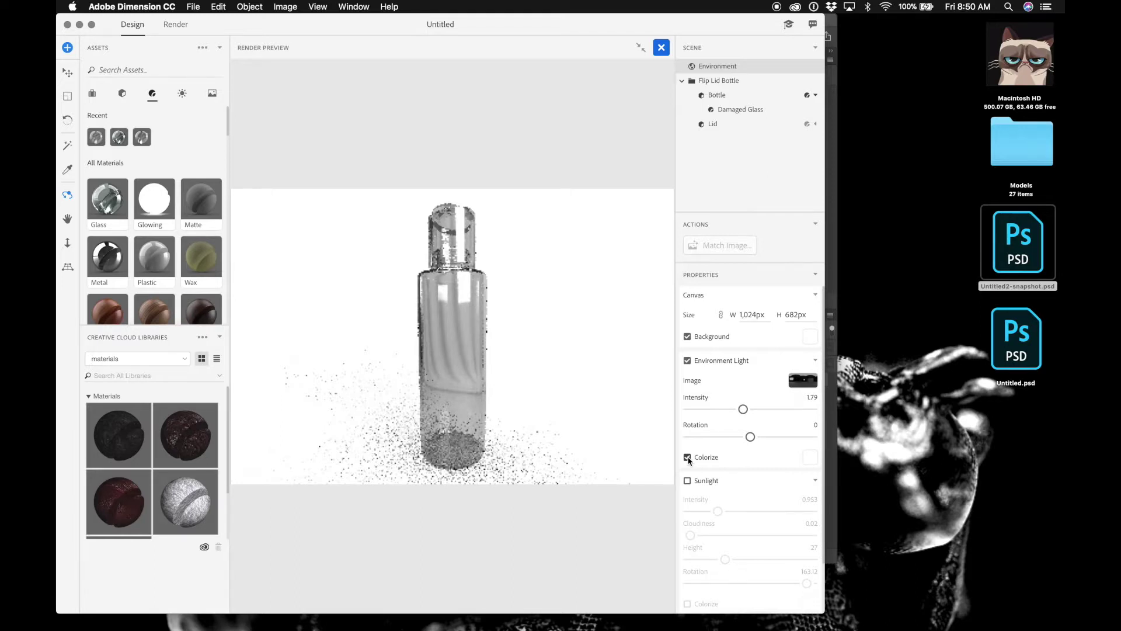
{"action": "left_click", "coordinate": [688, 458]}
{"action": "left_click", "coordinate": [811, 457]}
{"action": "left_click", "coordinate": [534, 391]}
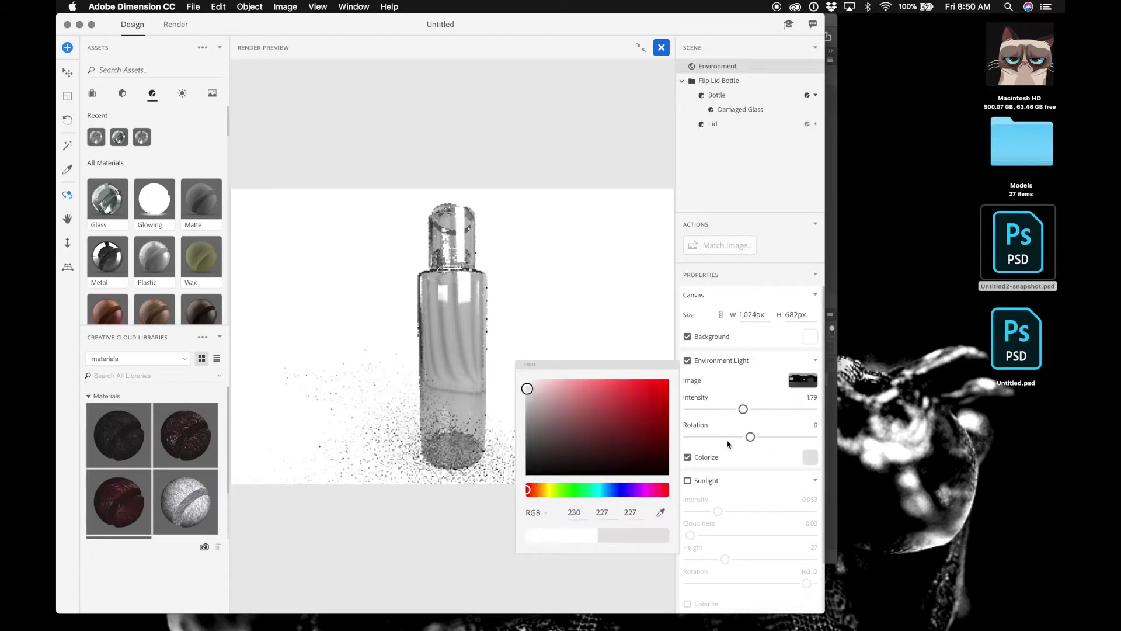
{"action": "left_click", "coordinate": [744, 457]}
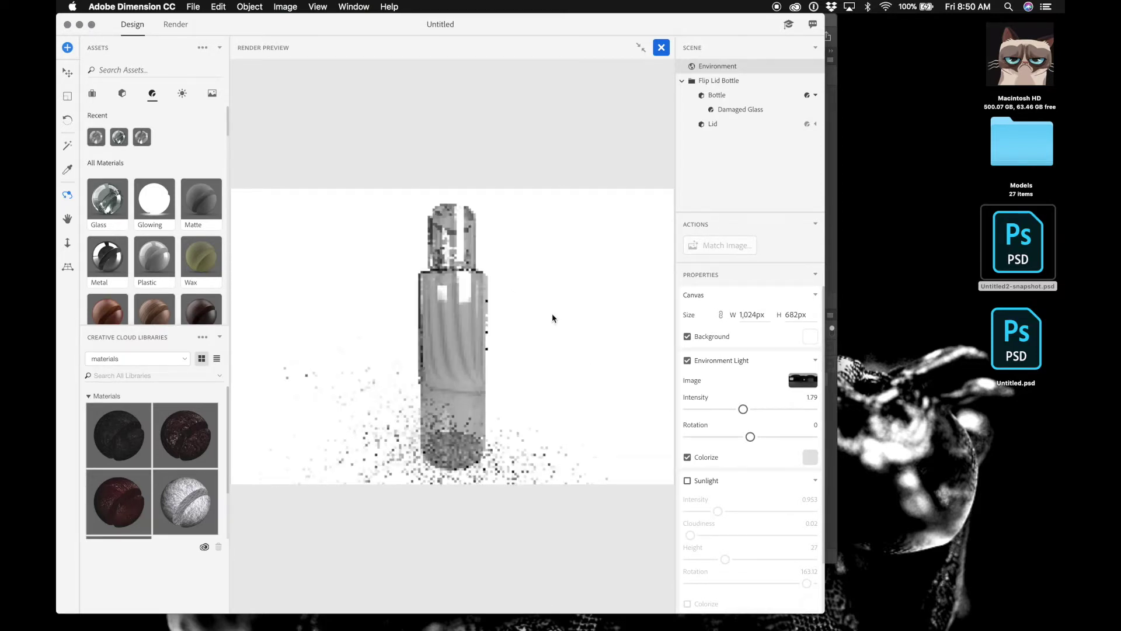
{"action": "left_click", "coordinate": [213, 94]}
Set the Wood Table image as the background and enlarge the render preview
{"action": "scroll", "coordinate": [155, 241], "scroll_direction": "down", "scroll_amount": 3}
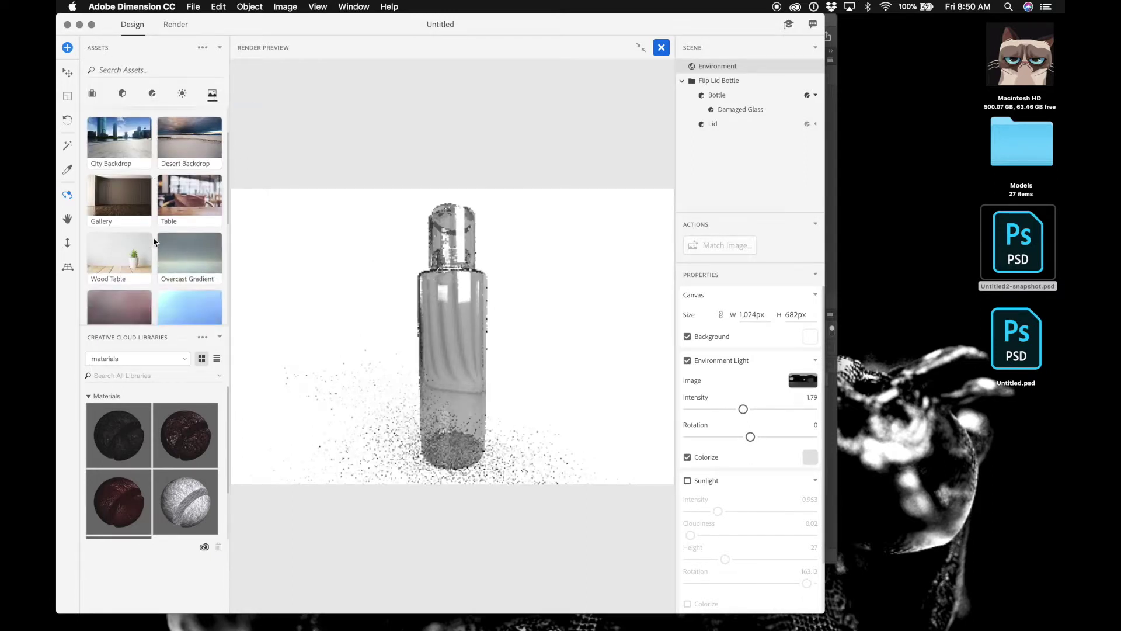
{"action": "left_click", "coordinate": [129, 255]}
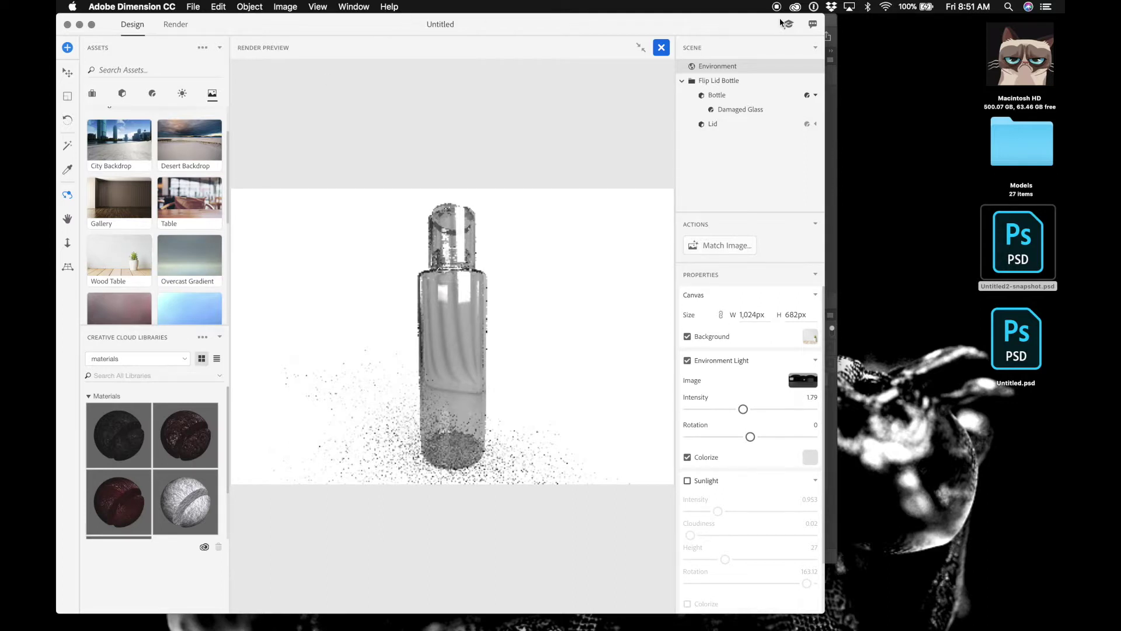
{"action": "left_click", "coordinate": [640, 48]}
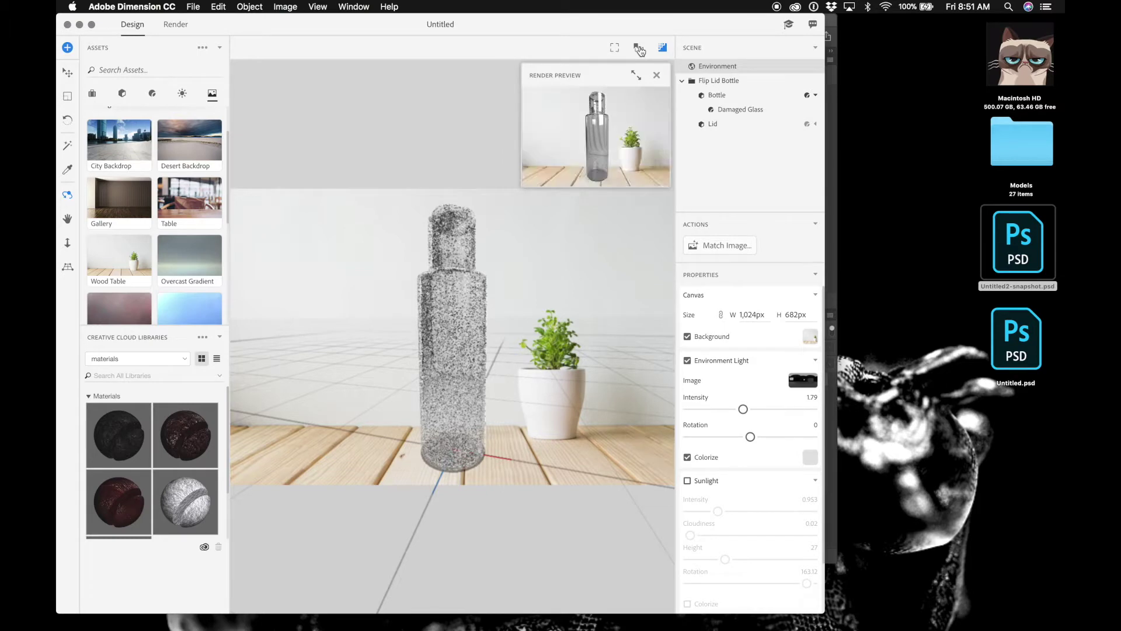
{"action": "left_click", "coordinate": [640, 48]}
{"action": "left_click", "coordinate": [641, 49]}
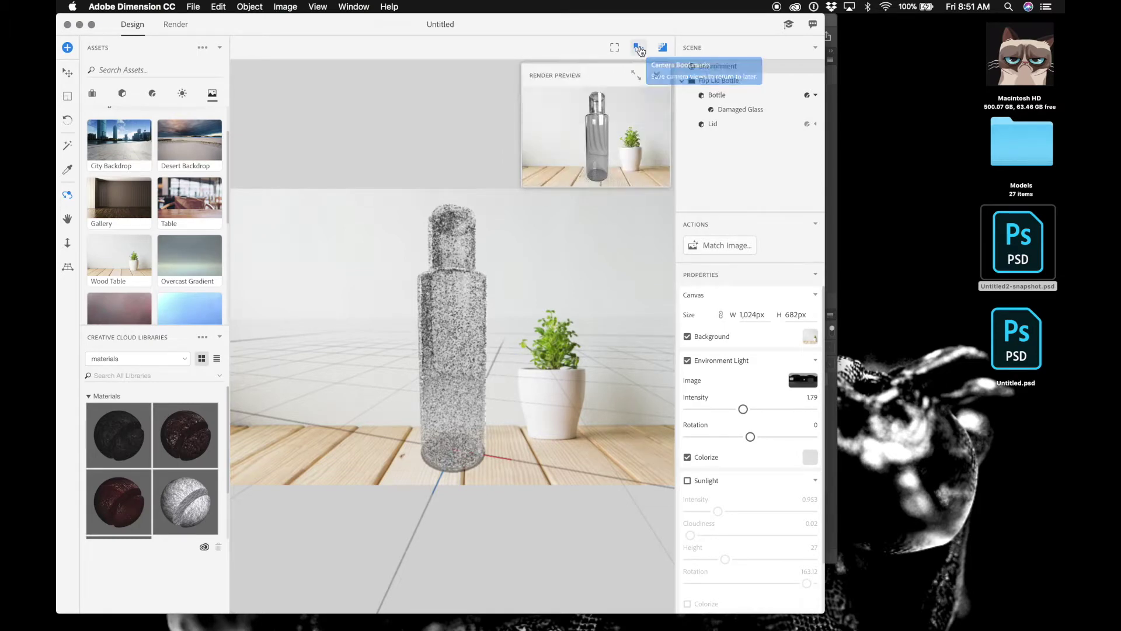
{"action": "left_click", "coordinate": [638, 74]}
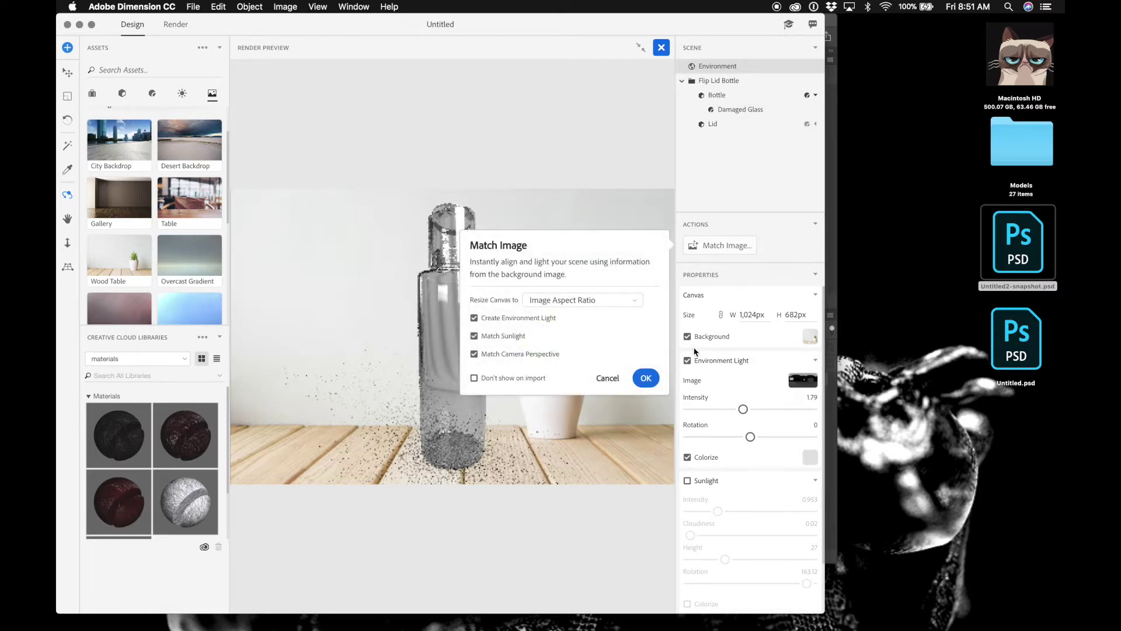
Accept Match Image with environment light, sunlight and camera perspective matching enabled
{"action": "left_click", "coordinate": [648, 379]}
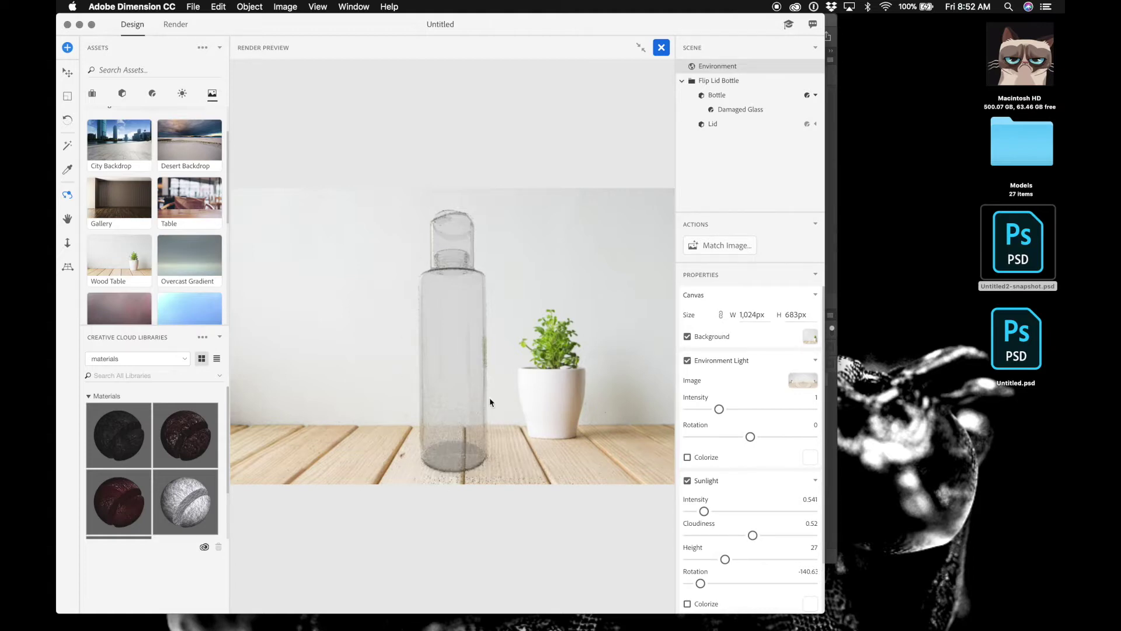
Remove the Wood Table image from the background and apply the 2 Front Panels light preset
{"action": "left_click", "coordinate": [799, 383]}
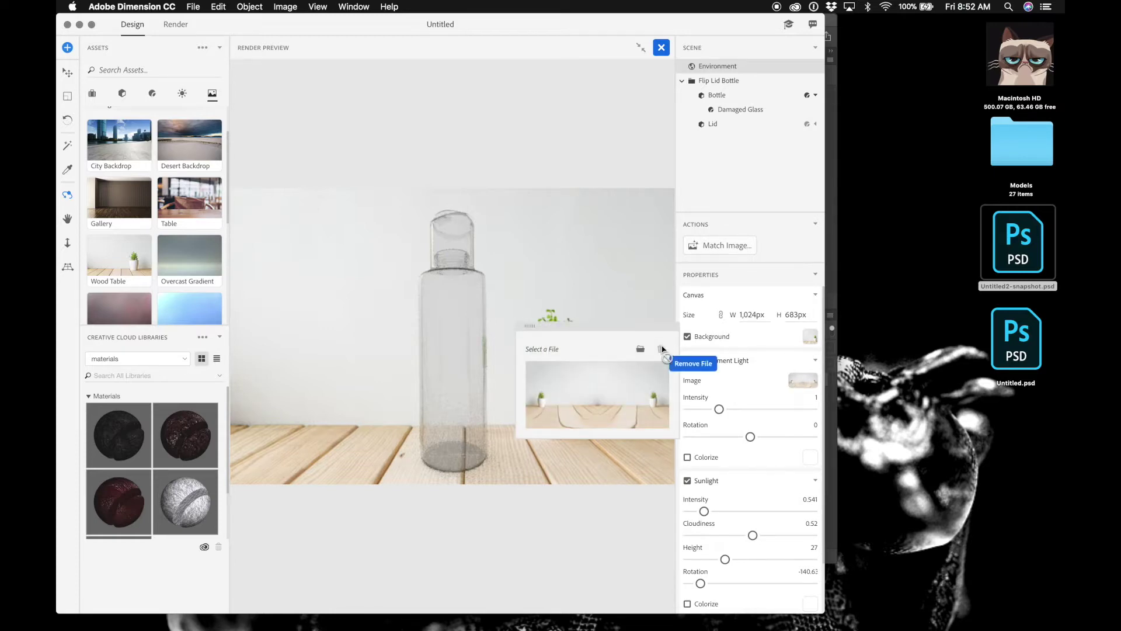
{"action": "left_click", "coordinate": [811, 343]}
{"action": "left_click", "coordinate": [660, 259]}
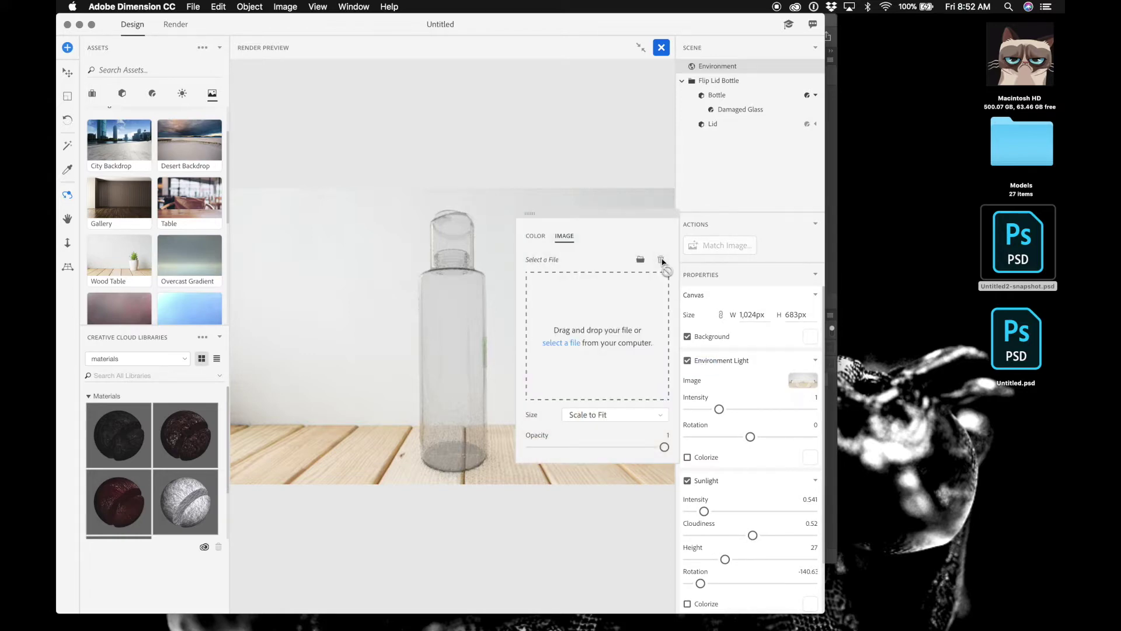
{"action": "left_click", "coordinate": [795, 381]}
{"action": "left_click", "coordinate": [795, 380]}
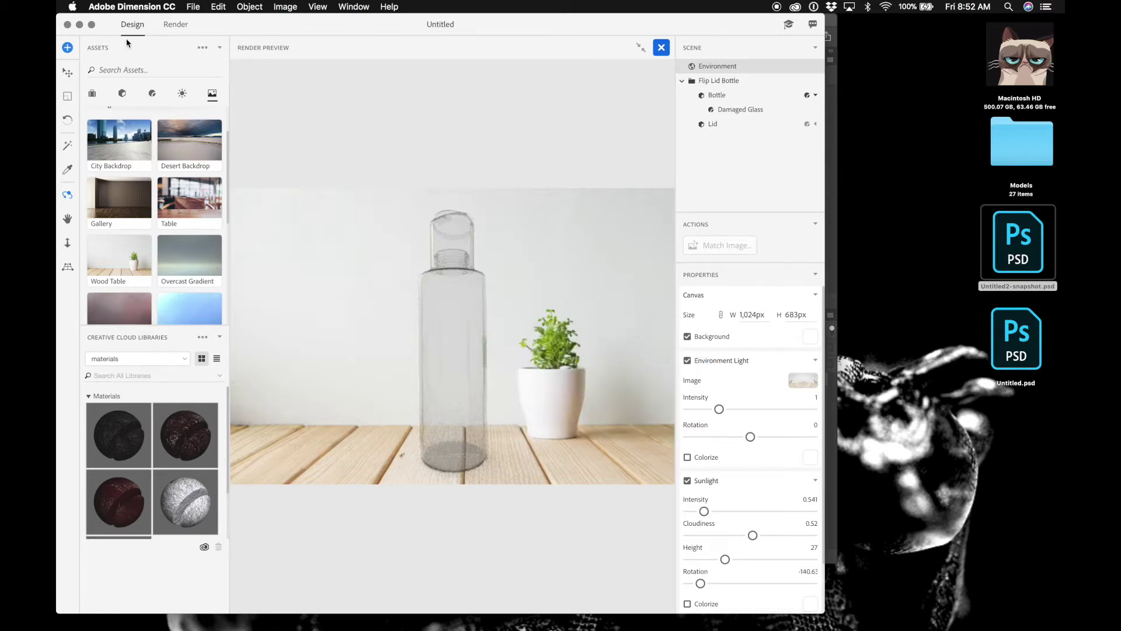
{"action": "left_click", "coordinate": [182, 94]}
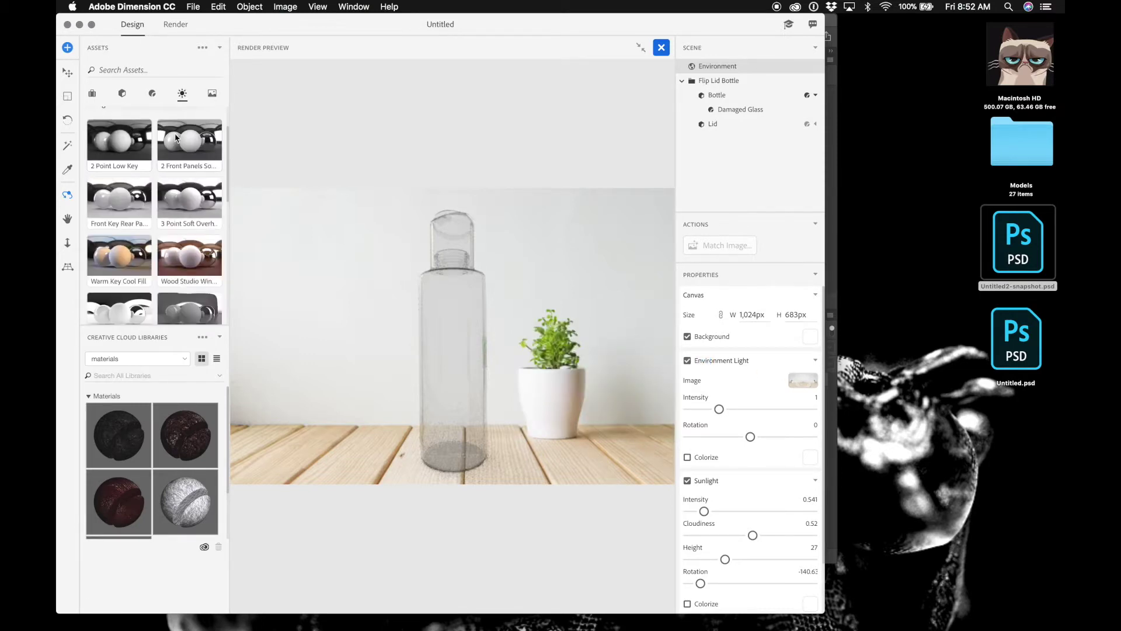
{"action": "left_click", "coordinate": [176, 139]}
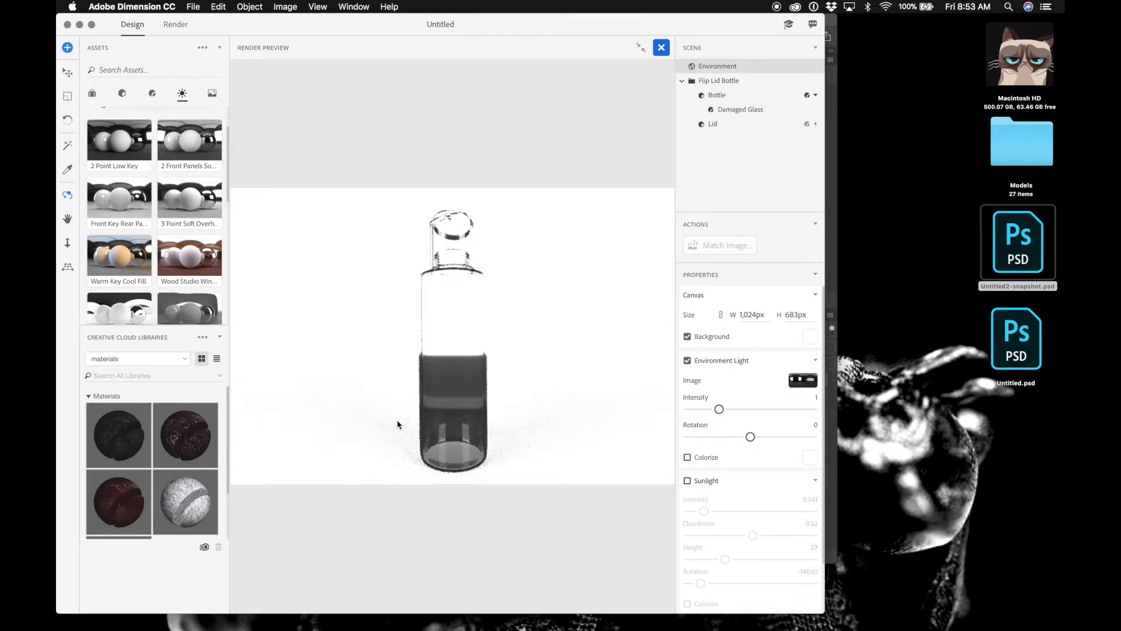
Check the environment light image, then switch to the Wood Studio Window light preset
{"action": "left_click", "coordinate": [802, 386]}
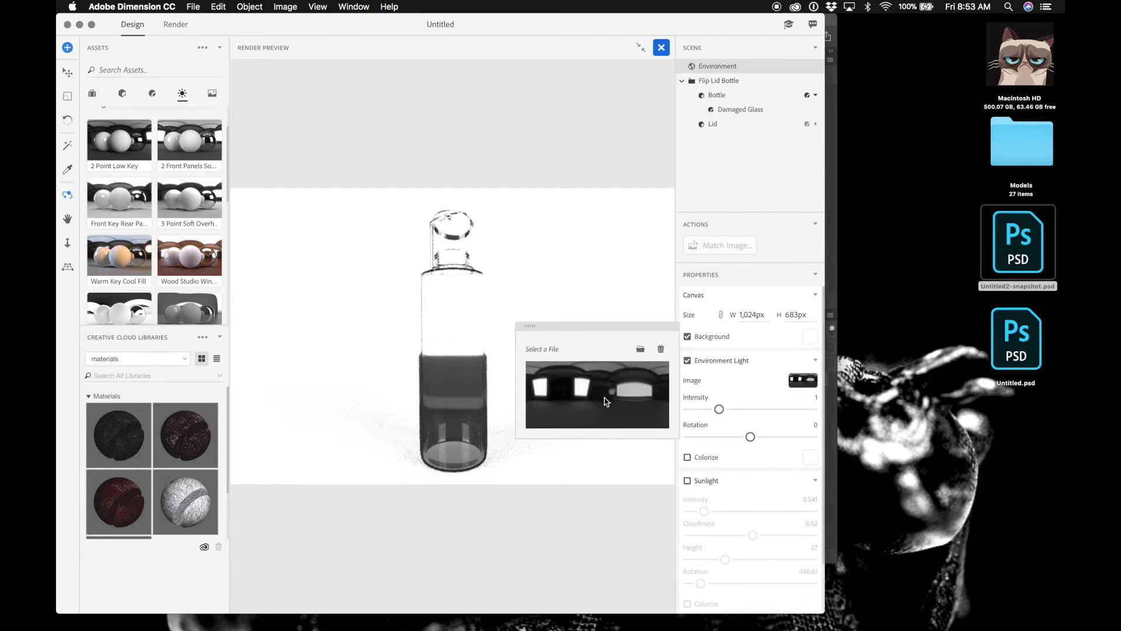
{"action": "left_click", "coordinate": [195, 244]}
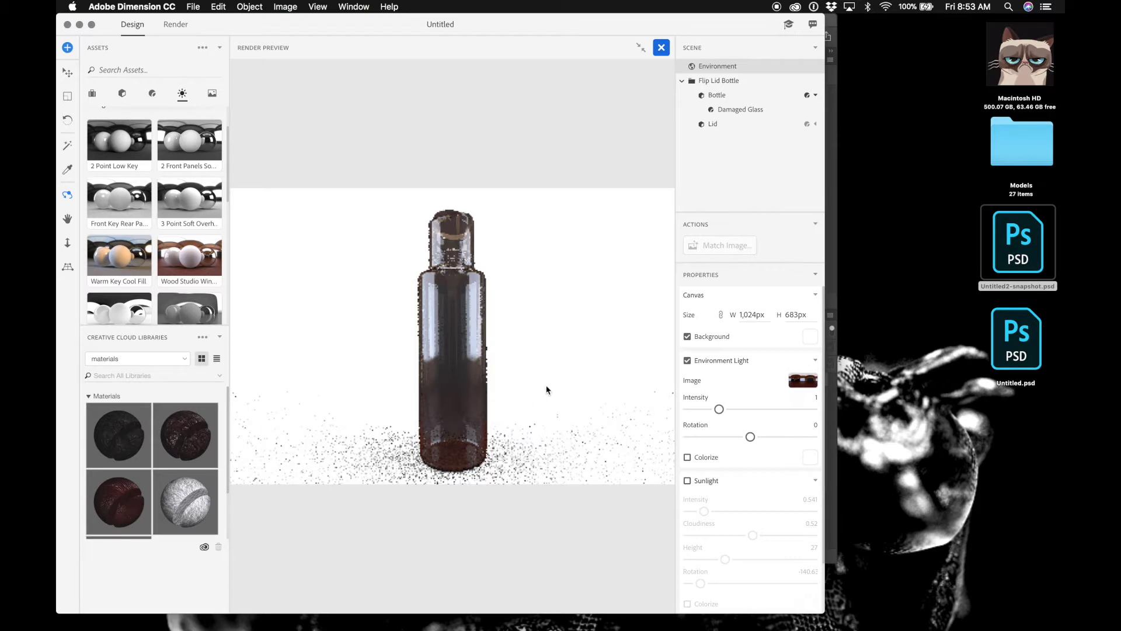
{"action": "left_click", "coordinate": [805, 340]}
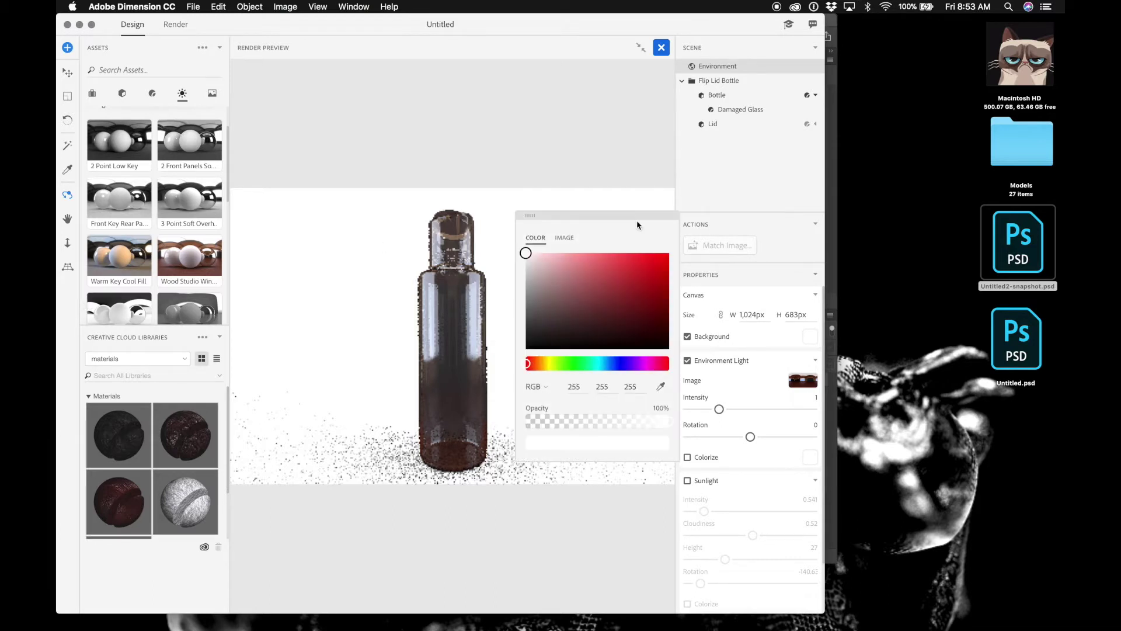
Switch the background to an image, try the wood studio window light preset as background, then reapply that preset
{"action": "left_click", "coordinate": [564, 238]}
{"action": "left_click_drag", "start_coordinate": [139, 245], "coordinate": [591, 292]}
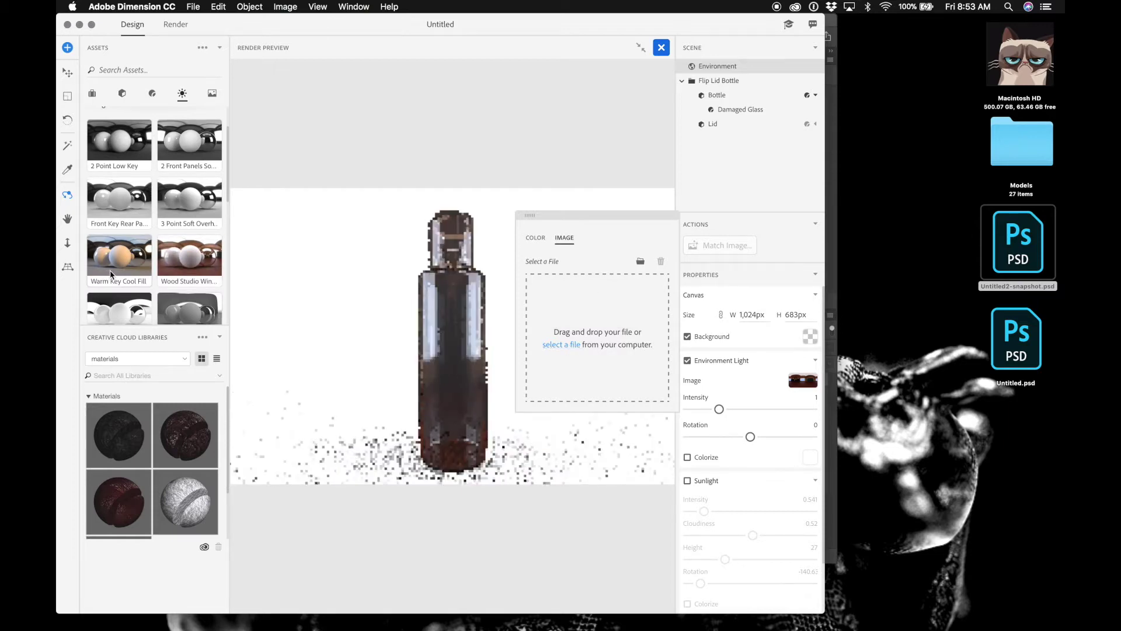
{"action": "left_click_drag", "start_coordinate": [190, 257], "coordinate": [651, 322]}
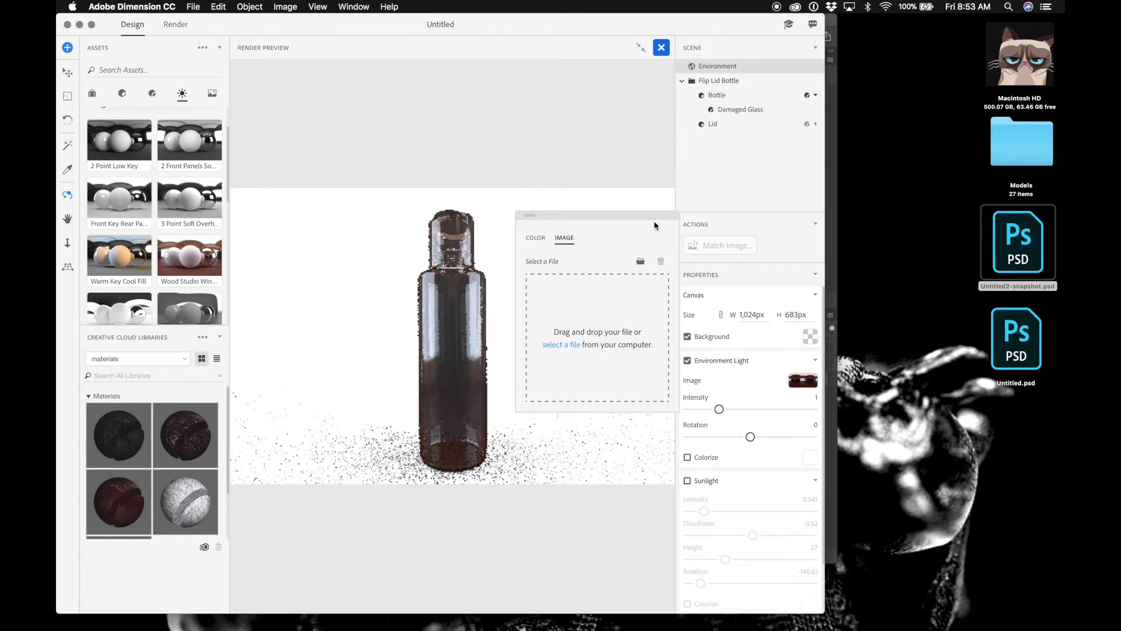
{"action": "left_click", "coordinate": [749, 335]}
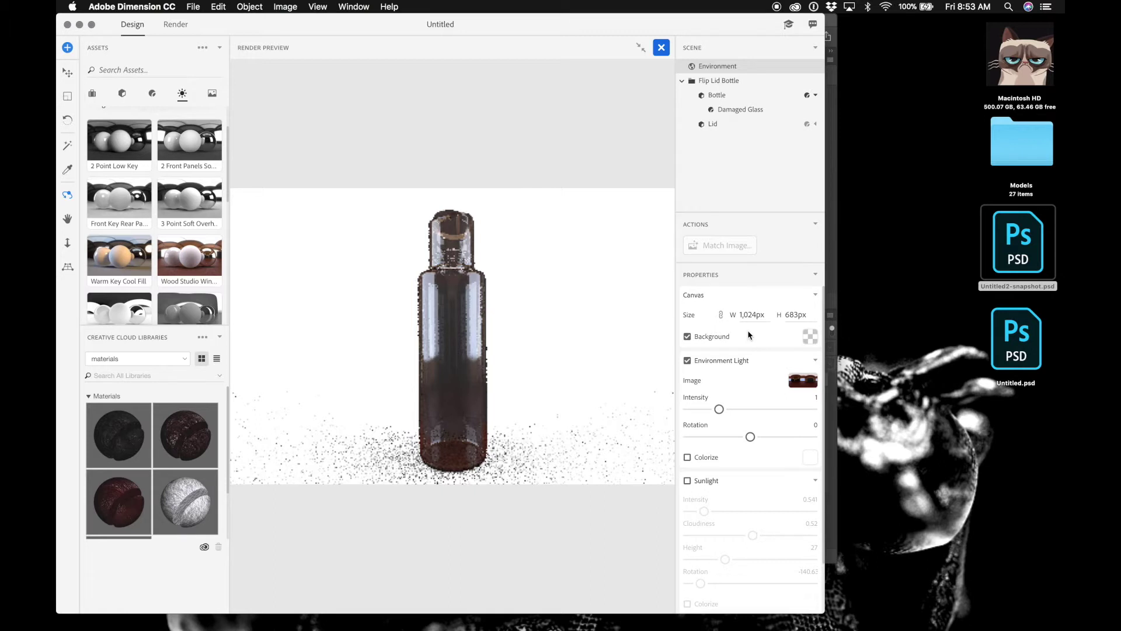
{"action": "left_click", "coordinate": [183, 258]}
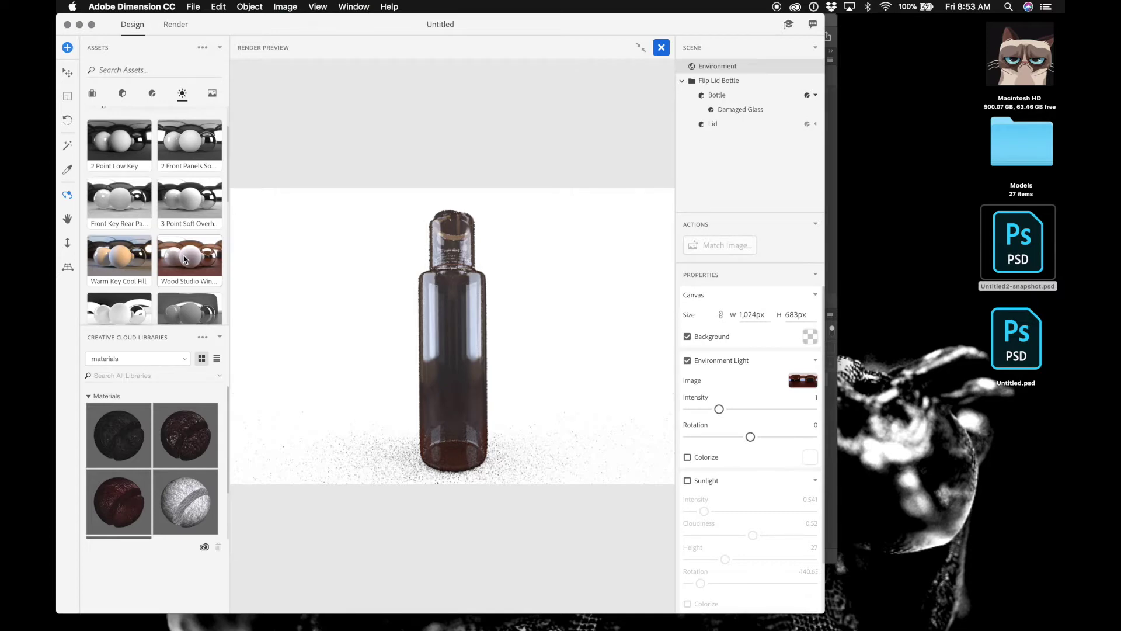
Delete the environment light's image and switch the environment light off
{"action": "left_click", "coordinate": [810, 383]}
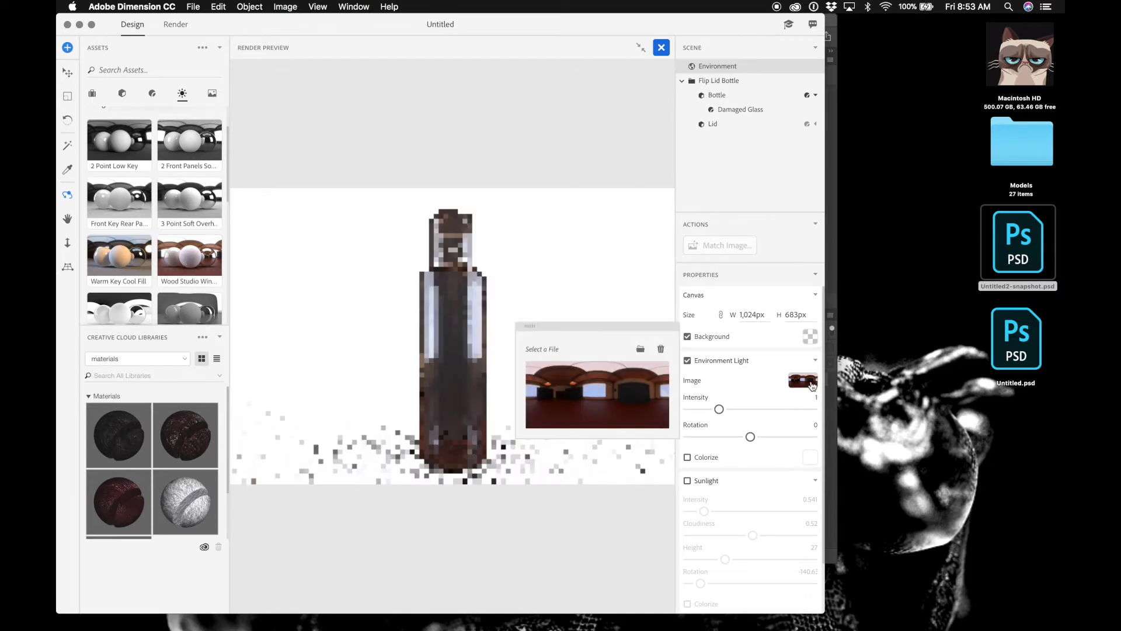
{"action": "left_click", "coordinate": [661, 349]}
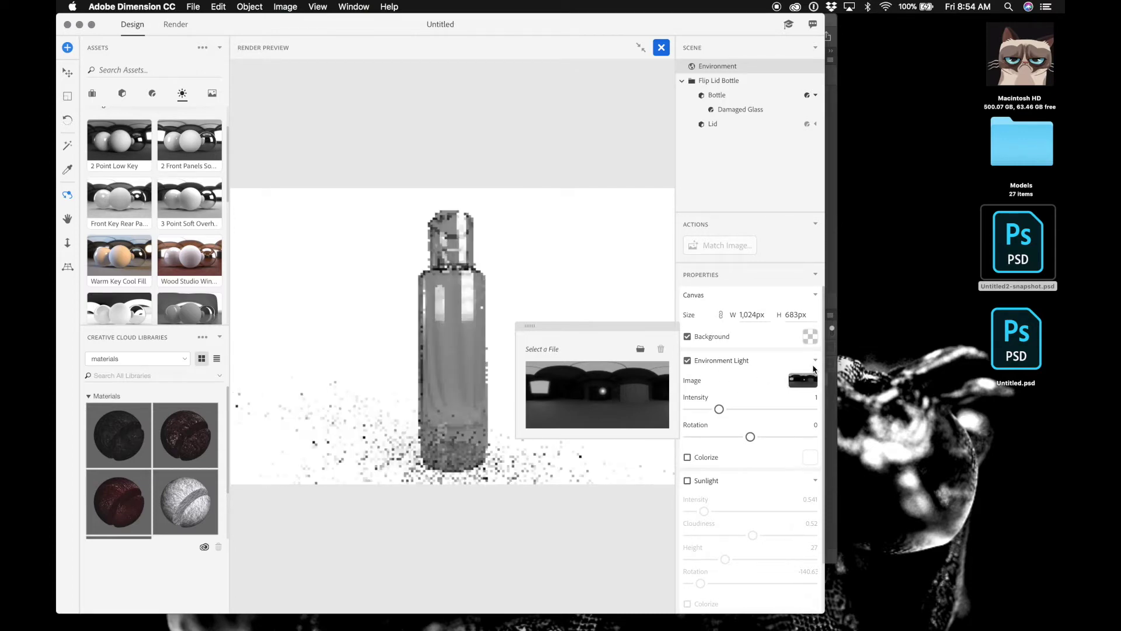
{"action": "left_click", "coordinate": [687, 361]}
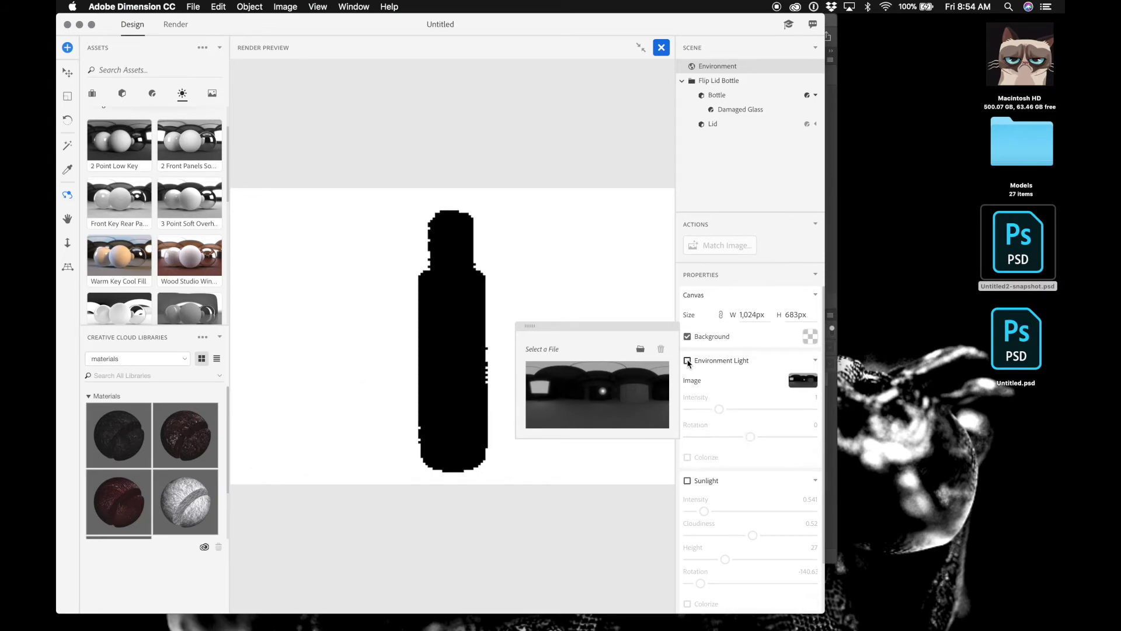
Turn on sunlight at rotation 5.19, cloudiness 1, intensity 4 and height 0.43, then enlarge the render preview
{"action": "left_click", "coordinate": [687, 482]}
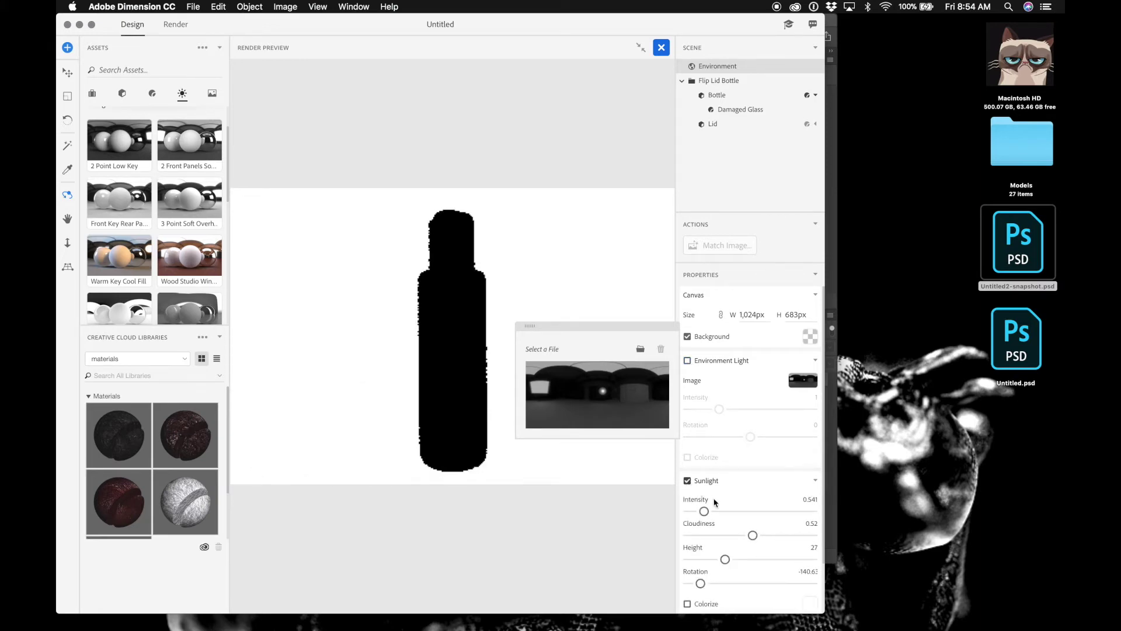
{"action": "scroll", "coordinate": [733, 569], "scroll_direction": "down", "scroll_amount": 3}
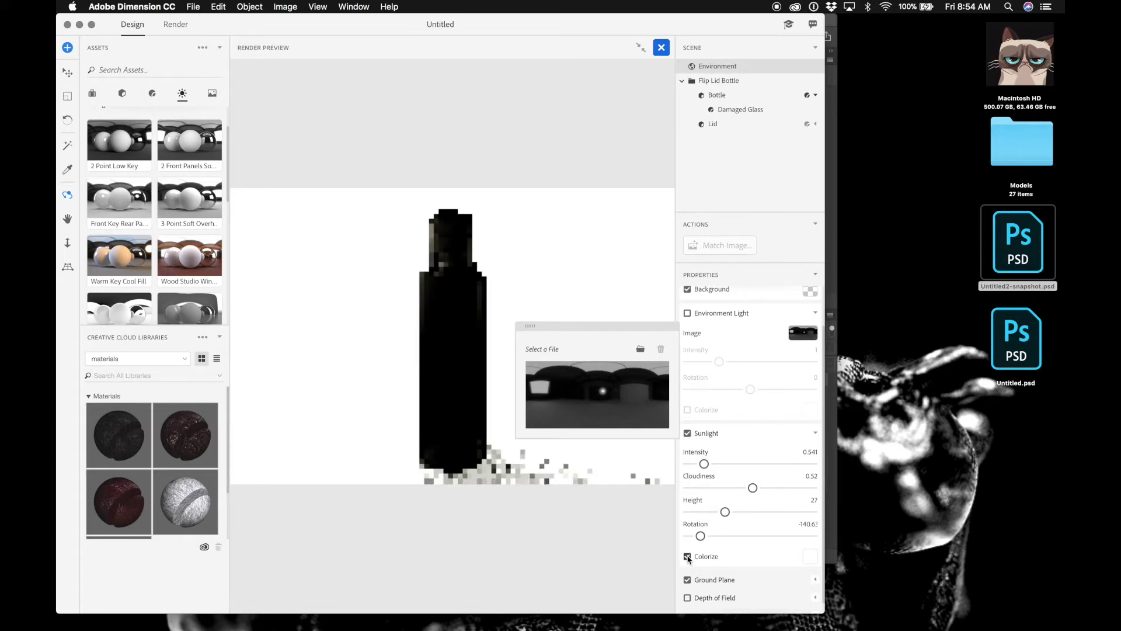
{"action": "left_click", "coordinate": [641, 48]}
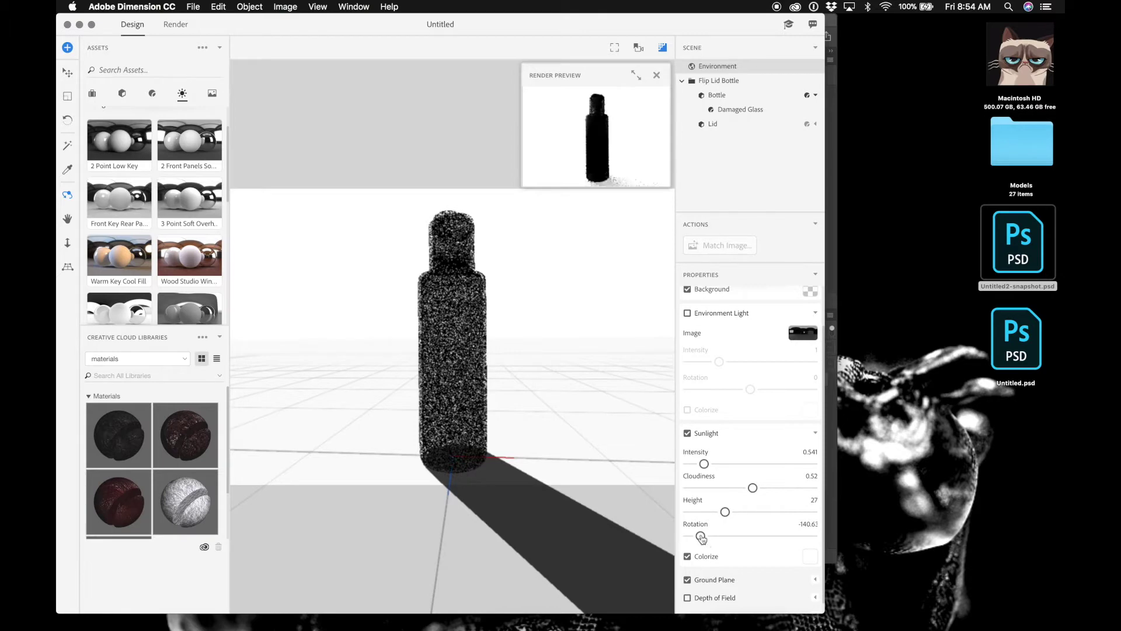
{"action": "left_click_drag", "start_coordinate": [701, 536], "coordinate": [751, 535]}
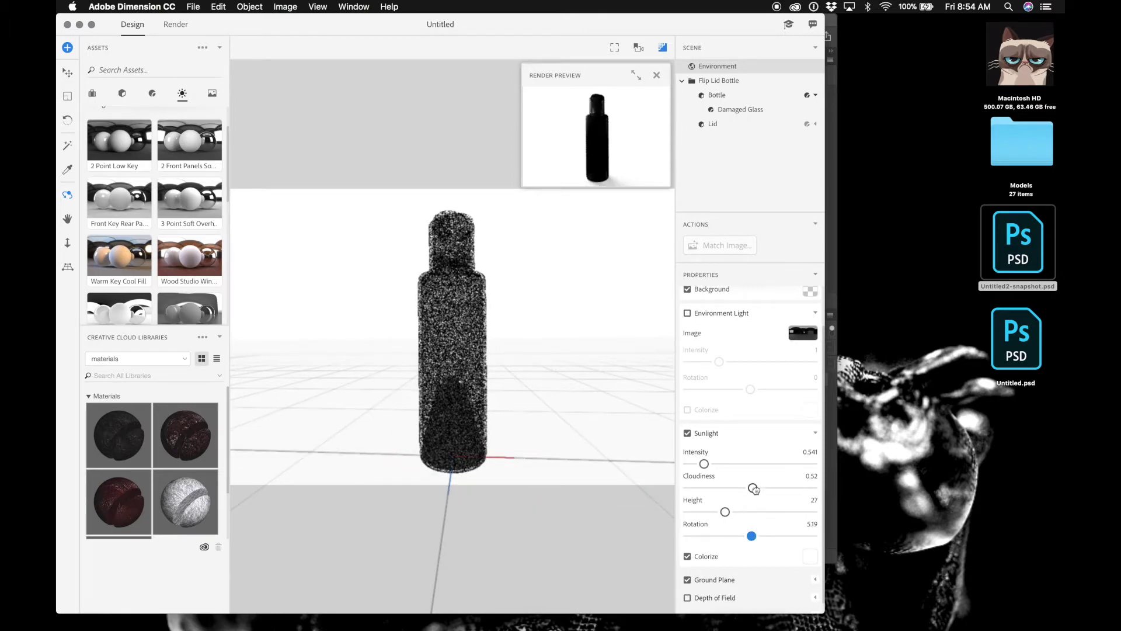
{"action": "left_click_drag", "start_coordinate": [754, 489], "coordinate": [872, 491]}
{"action": "left_click", "coordinate": [815, 465]}
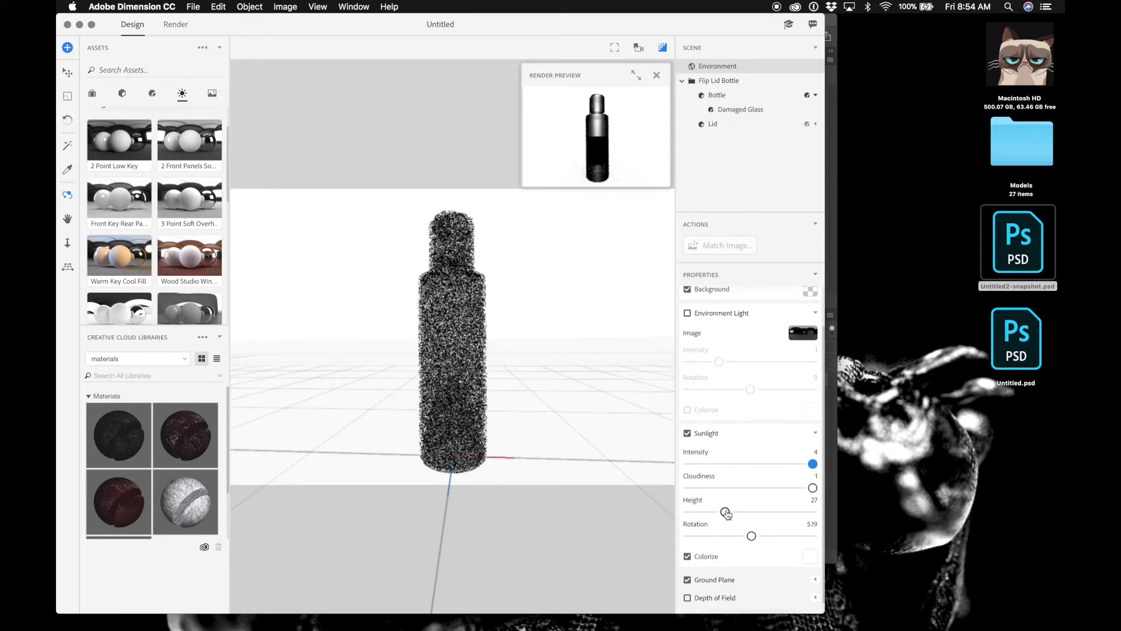
{"action": "left_click_drag", "start_coordinate": [726, 513], "coordinate": [664, 507]}
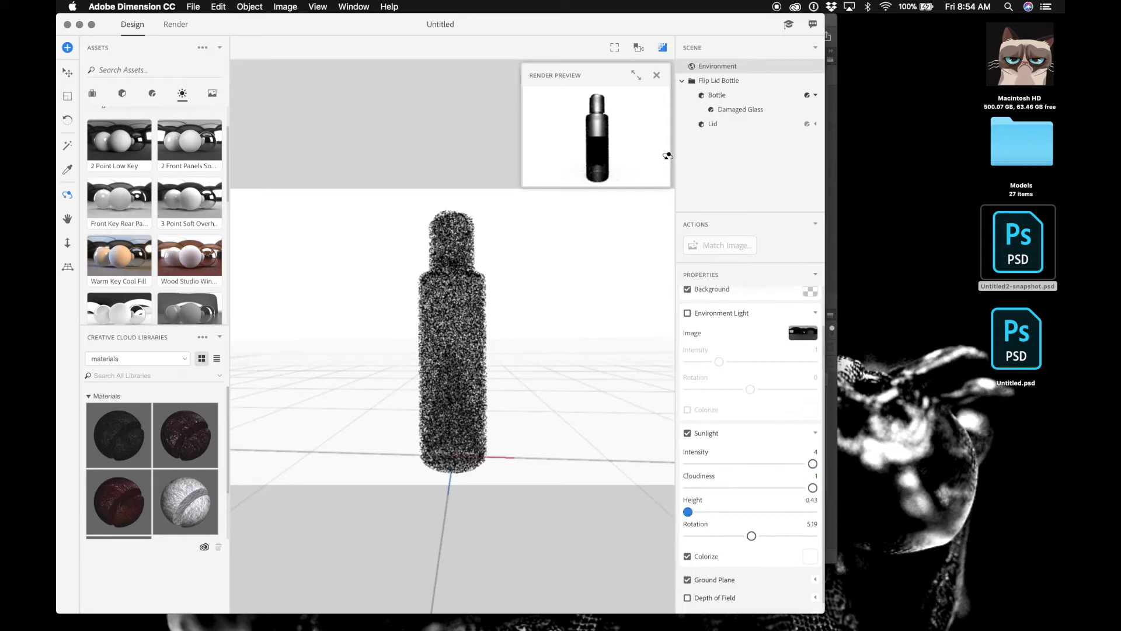
{"action": "left_click", "coordinate": [636, 76]}
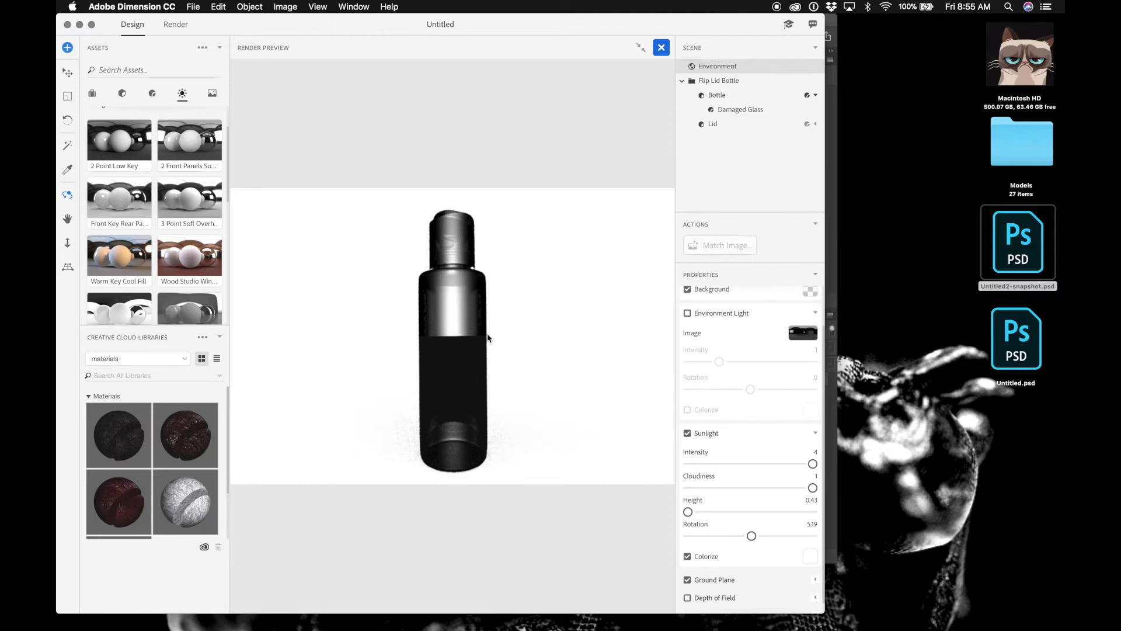
Screenshot the grey studio environment light image and drag the screenshot onto Photoshop in the Dock
{"action": "scroll", "coordinate": [140, 235], "scroll_direction": "down", "scroll_amount": 8}
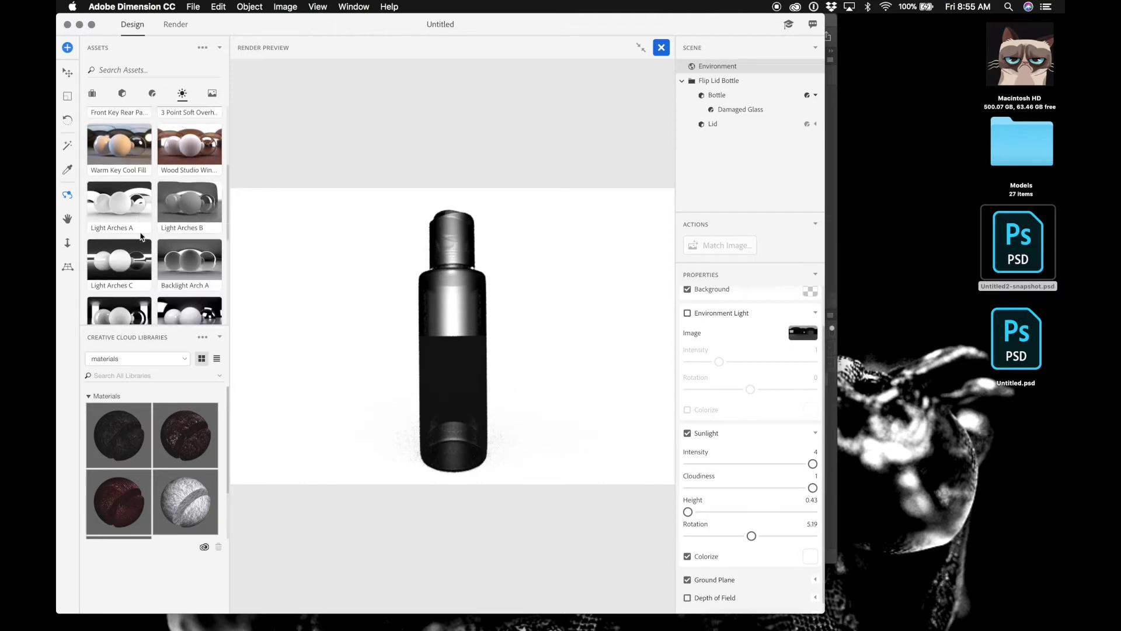
{"action": "scroll", "coordinate": [140, 236], "scroll_direction": "up", "scroll_amount": 10}
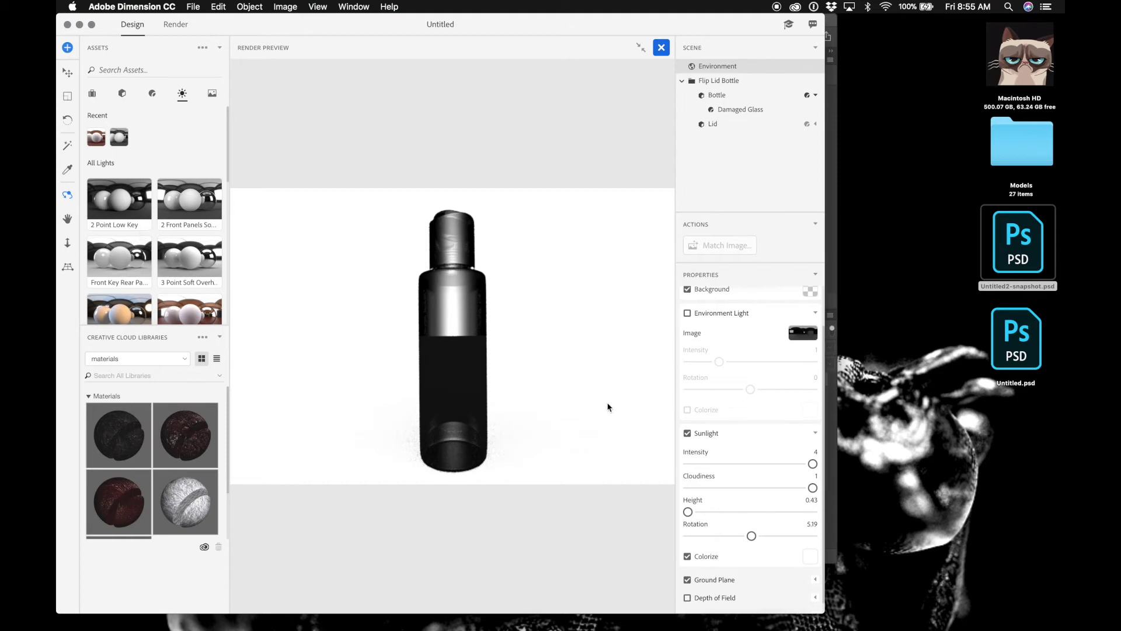
{"action": "left_click", "coordinate": [801, 335]}
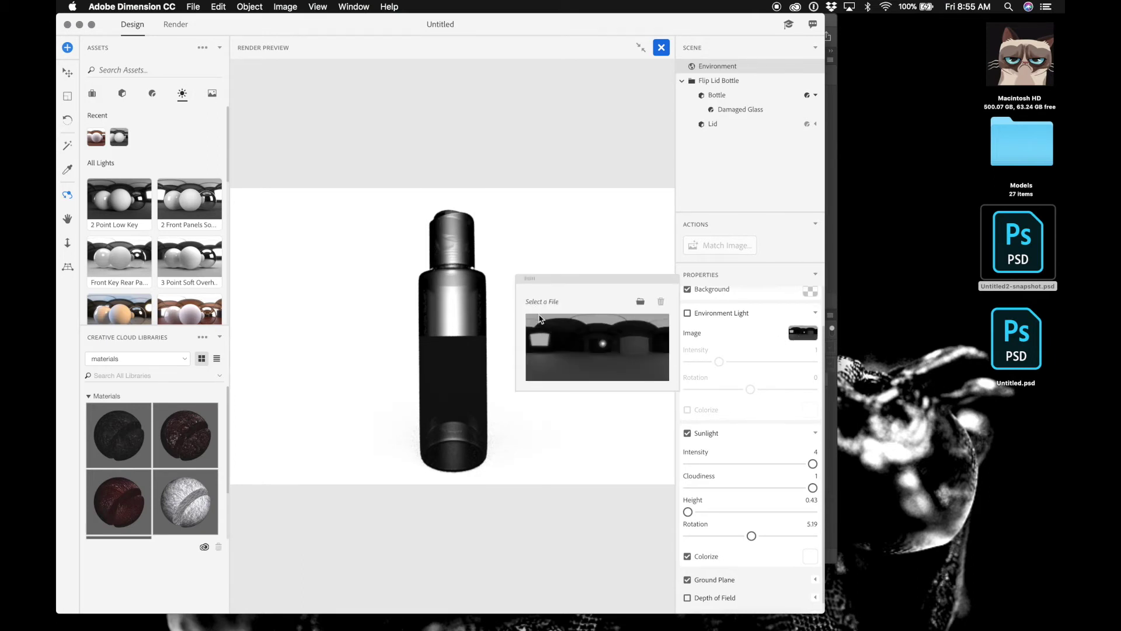
{"action": "left_click_drag", "start_coordinate": [527, 315], "coordinate": [672, 384]}
{"action": "left_click_drag", "start_coordinate": [1034, 435], "coordinate": [1057, 395]}
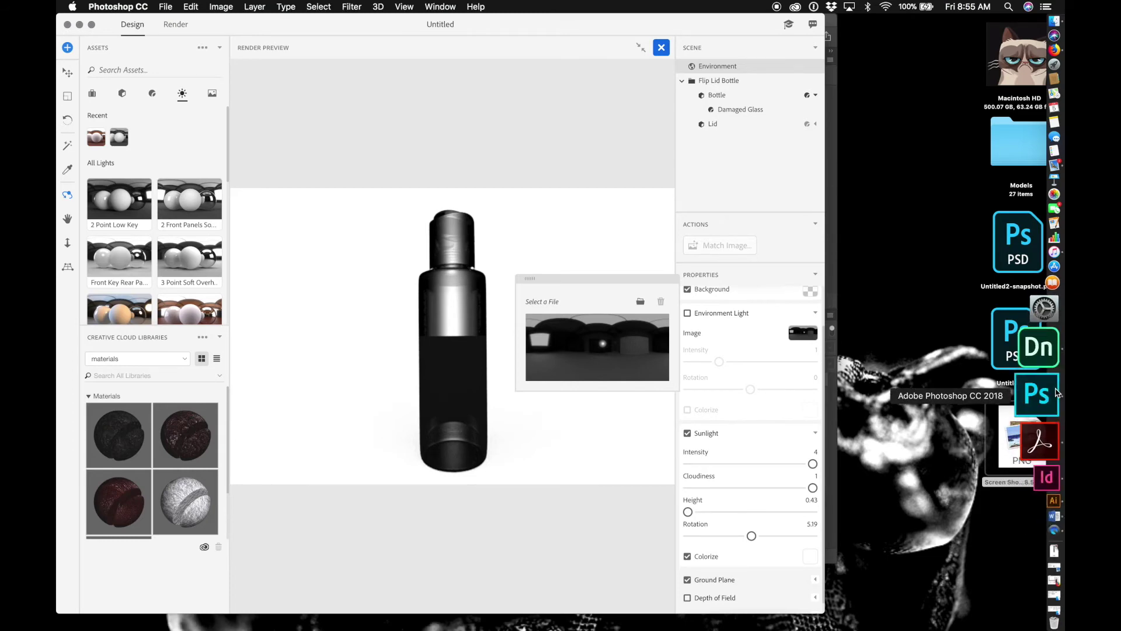
Expand the screenshot's canvas with the Crop tool and fill a new layer with white
{"action": "key", "text": "c"}
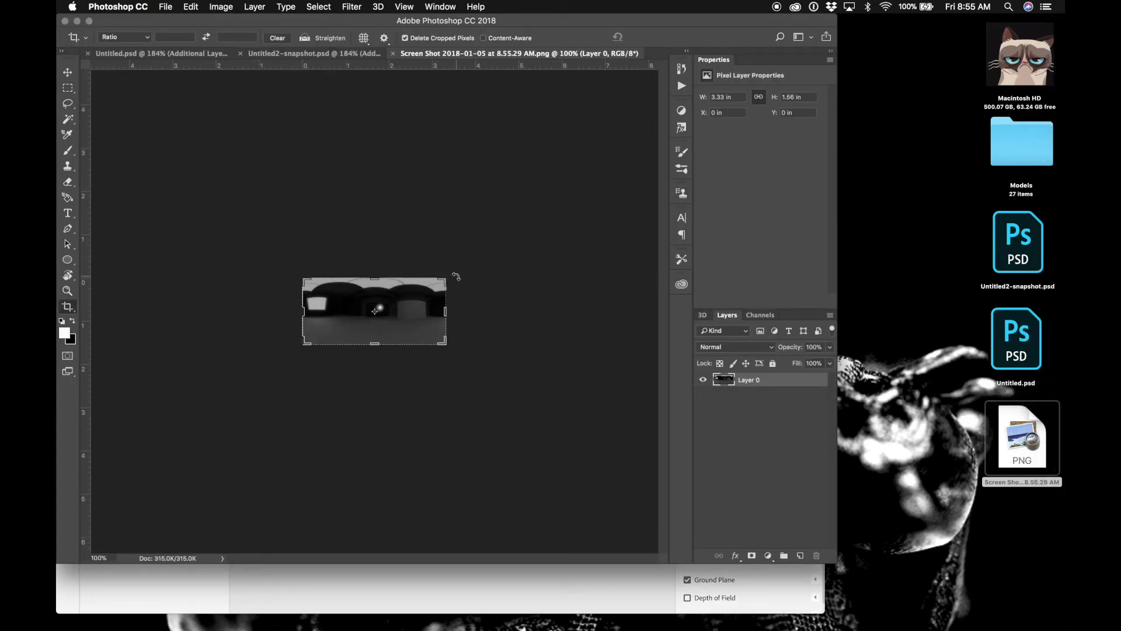
{"action": "left_click_drag", "start_coordinate": [448, 281], "coordinate": [663, 189]}
{"action": "key", "text": "Return"}
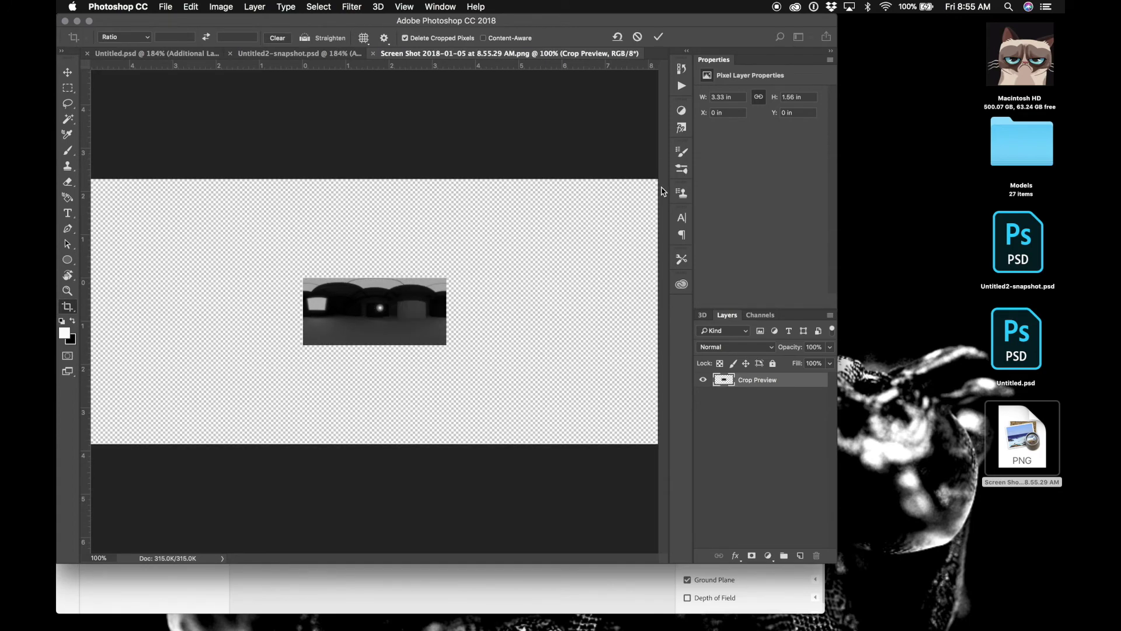
{"action": "key", "text": "g"}
{"action": "key", "text": "super+shift+n"}
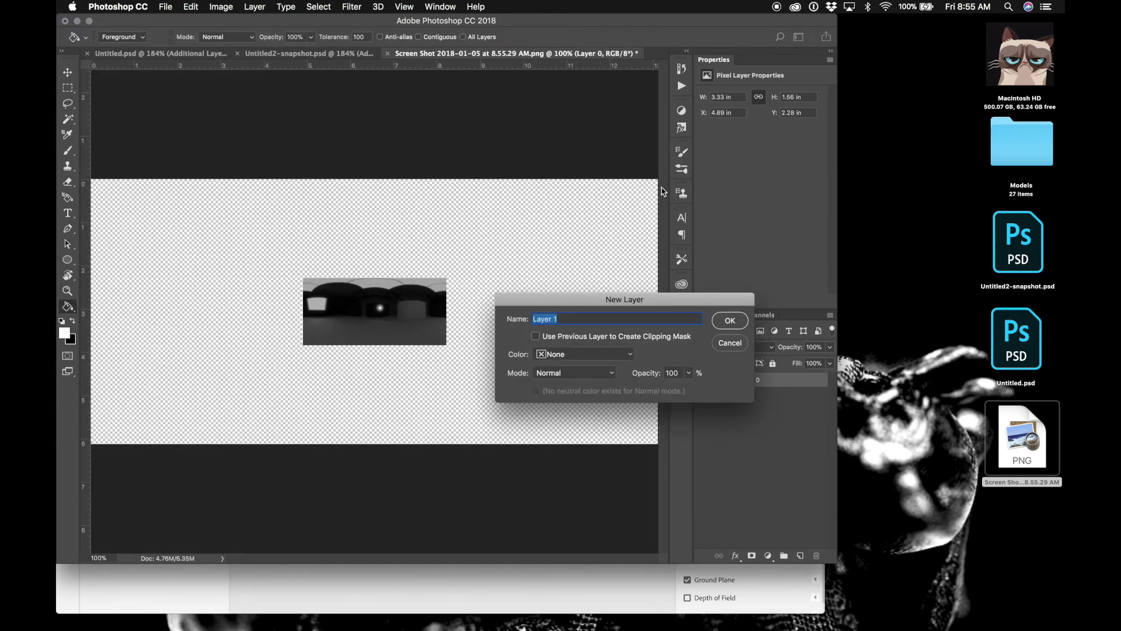
{"action": "key", "text": "Return"}
{"action": "left_click", "coordinate": [386, 215]}
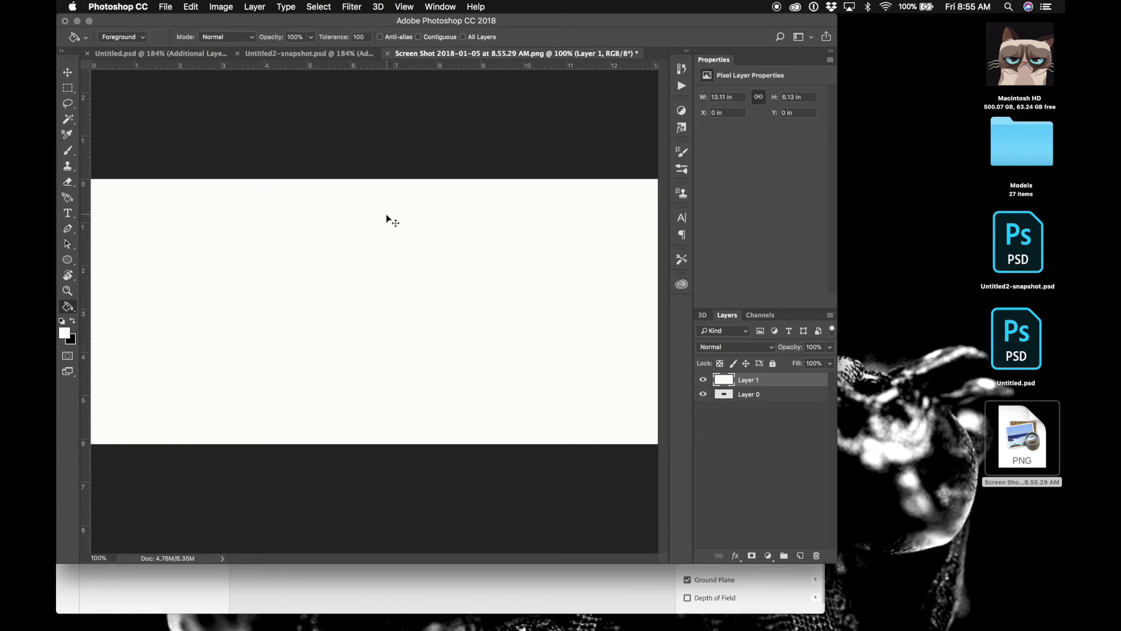
Save the image as a JPEG on the desktop with the default quality settings
{"action": "key", "text": "super+s"}
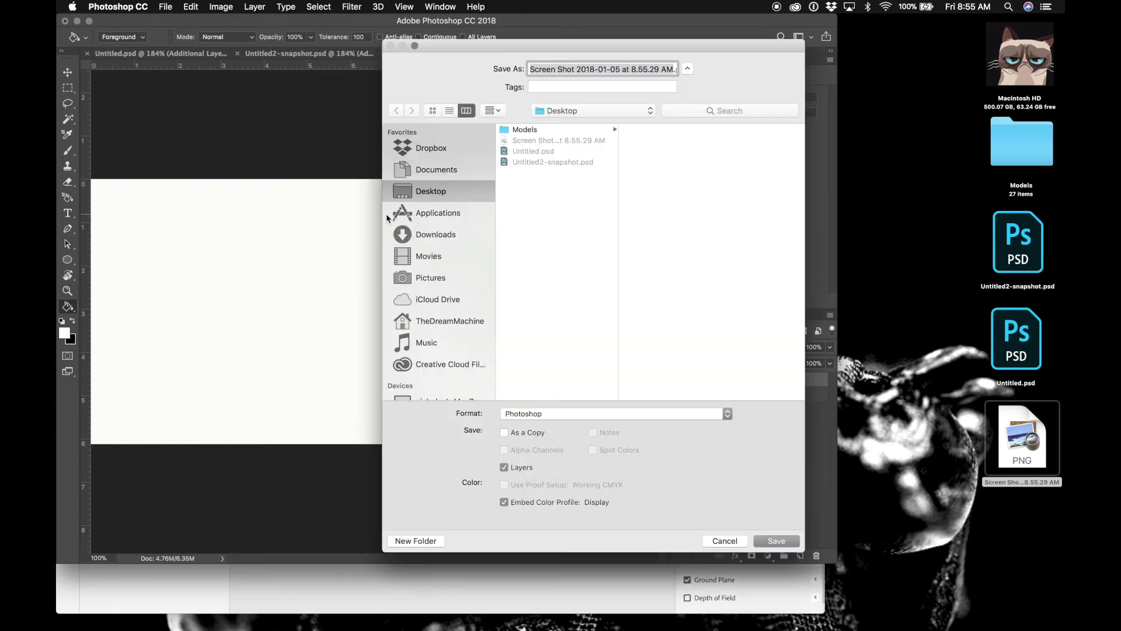
{"action": "left_click", "coordinate": [580, 415]}
{"action": "left_click", "coordinate": [563, 485]}
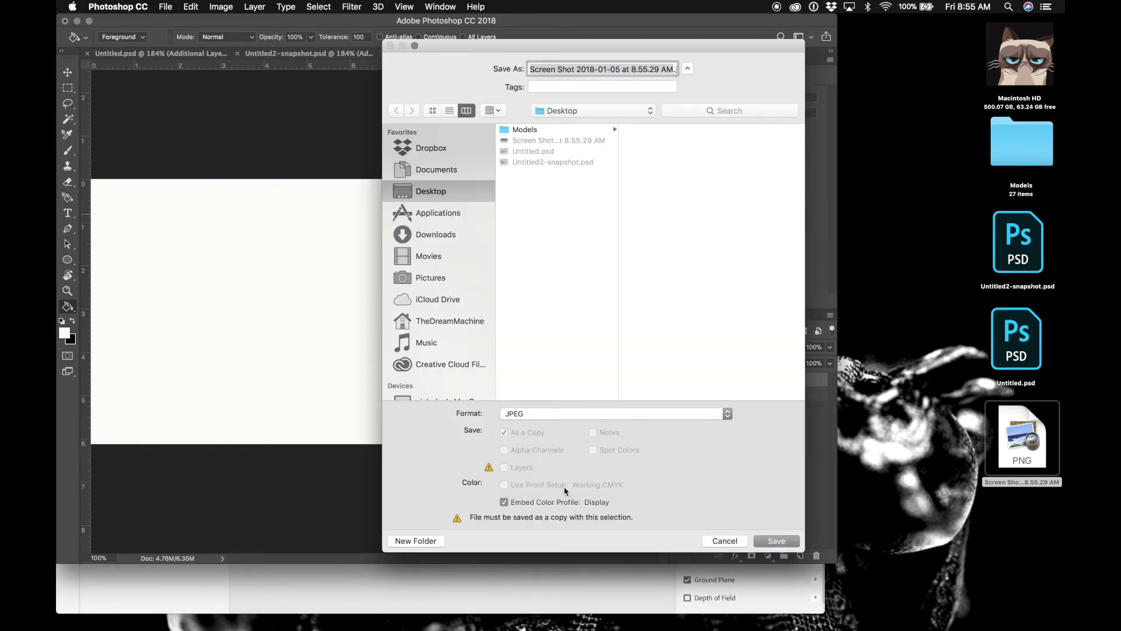
{"action": "key", "text": "Return"}
{"action": "left_click", "coordinate": [626, 245]}
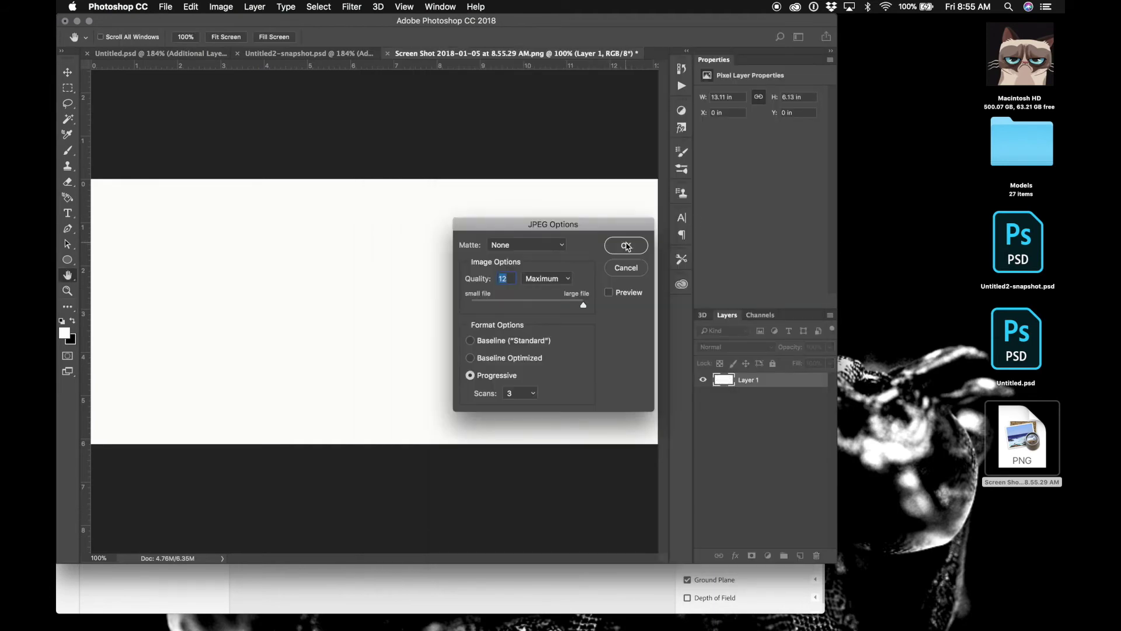
{"action": "left_click", "coordinate": [76, 21]}
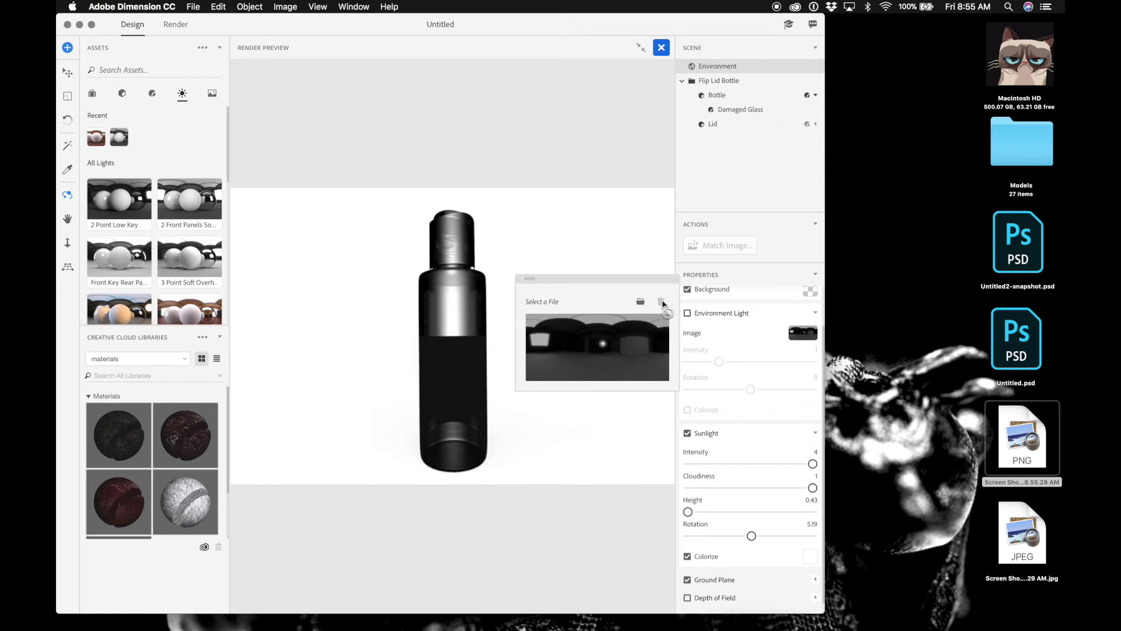
Drag the white JPEG from the desktop onto the Environment Light's Select a File image panel
{"action": "left_click_drag", "start_coordinate": [1030, 531], "coordinate": [605, 335]}
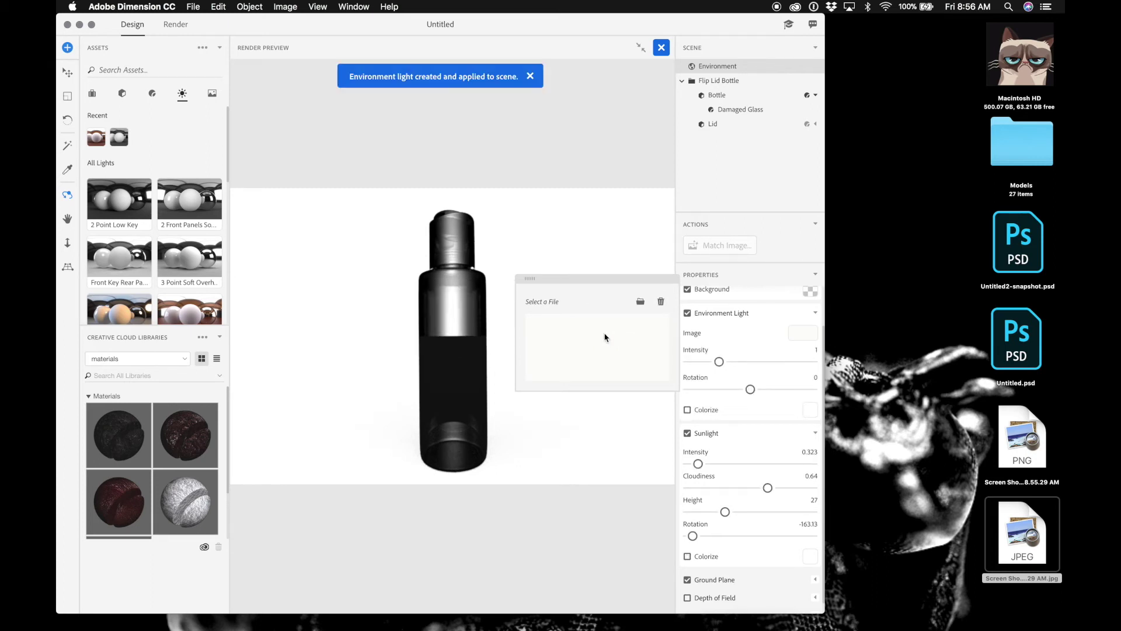
Set the foreground colour to #fffffe and refill the layer with the Paint Bucket
{"action": "left_click_drag", "start_coordinate": [1022, 534], "coordinate": [1054, 316]}
{"action": "left_click", "coordinate": [66, 335]}
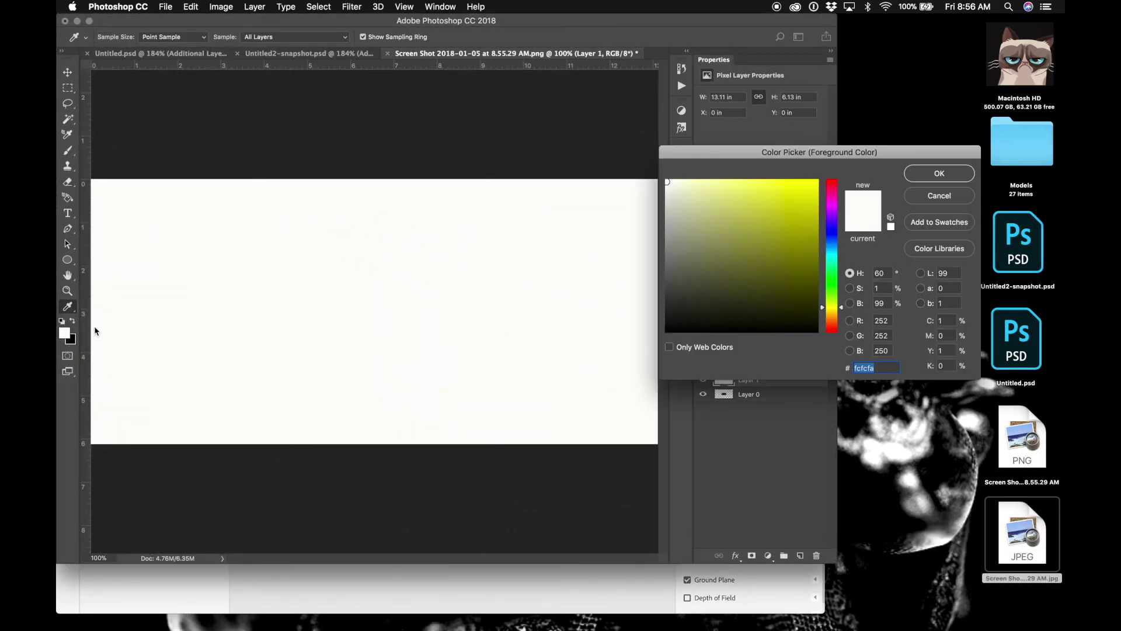
{"action": "left_click_drag", "start_coordinate": [666, 183], "coordinate": [664, 175]}
{"action": "left_click", "coordinate": [909, 173]}
{"action": "key", "text": "g"}
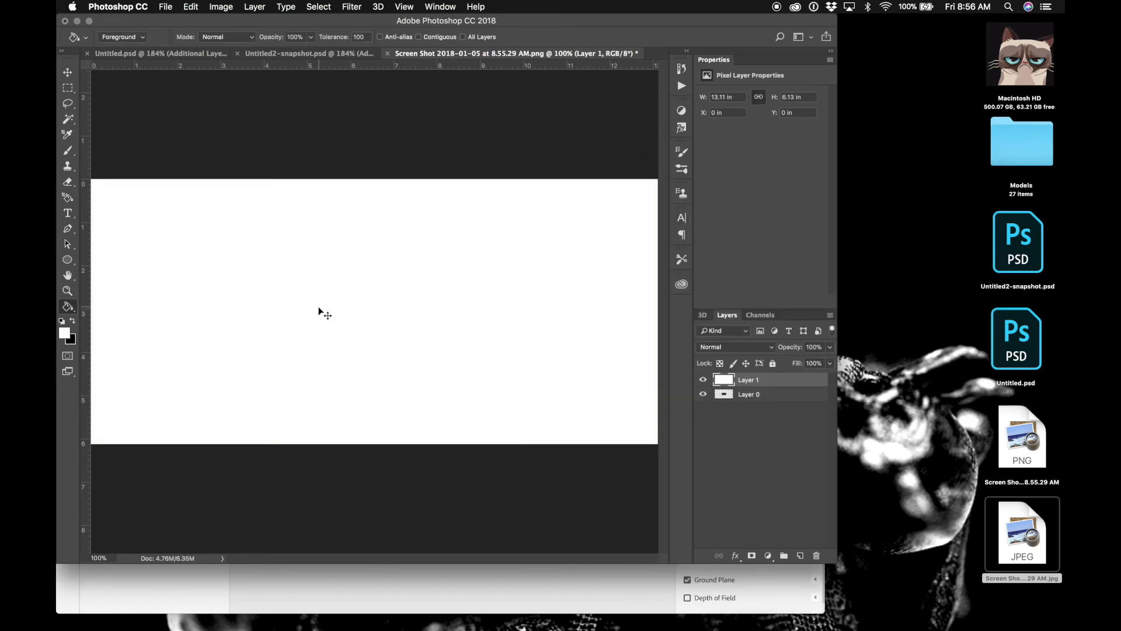
Save the image as a JPEG, replacing the existing desktop file and accepting the quality settings
{"action": "key", "text": "super+shift+s"}
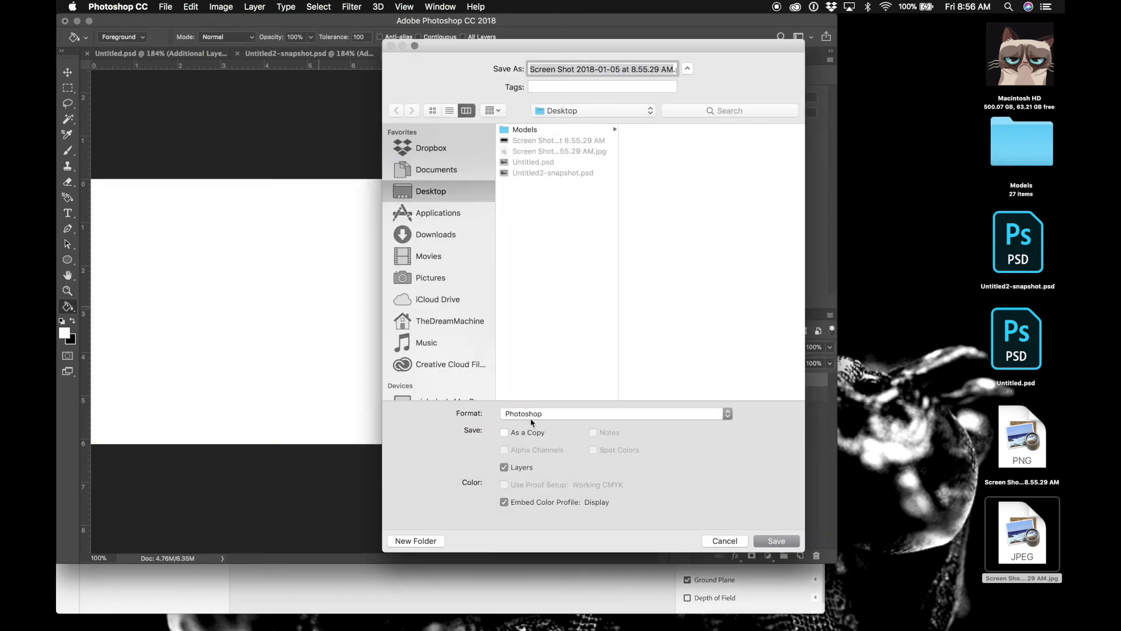
{"action": "left_click", "coordinate": [530, 414]}
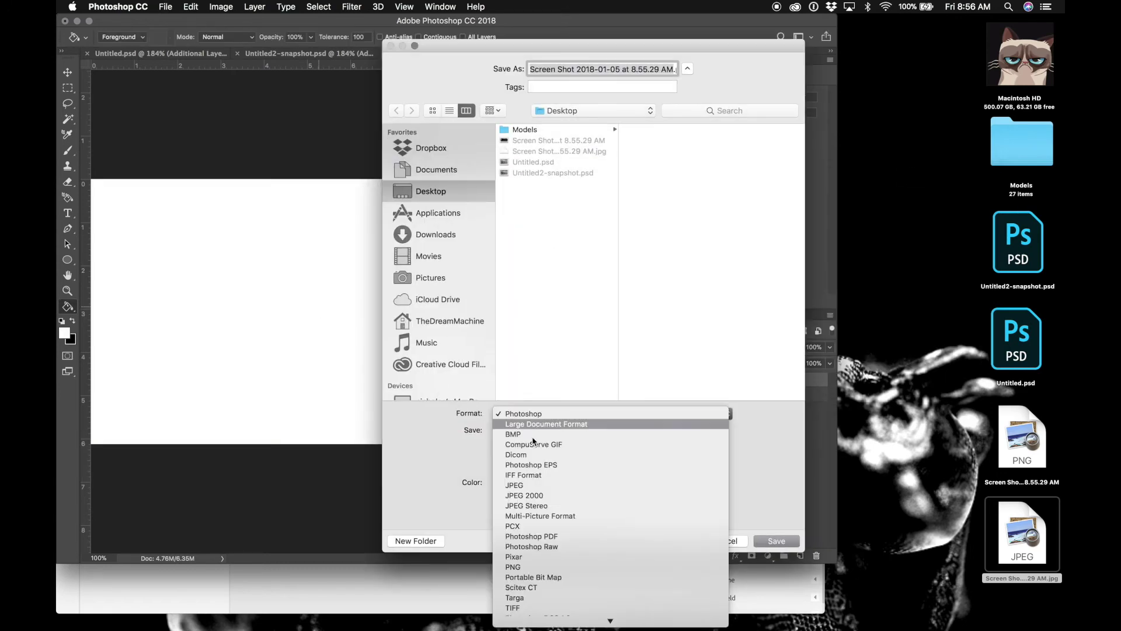
{"action": "left_click", "coordinate": [525, 485]}
{"action": "key", "text": "Return"}
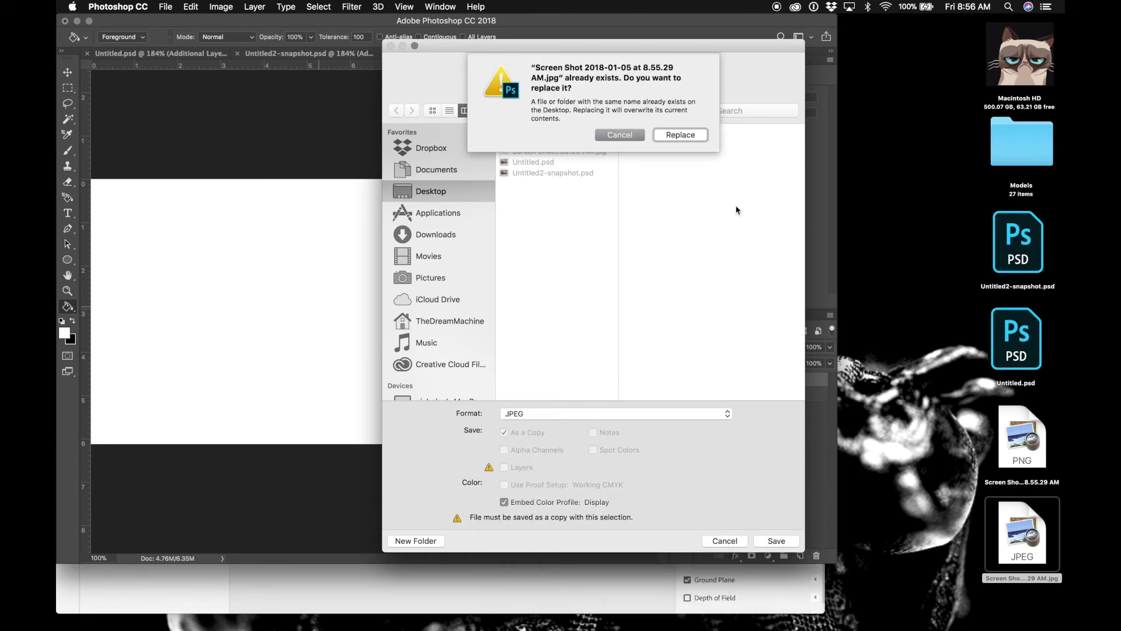
{"action": "left_click", "coordinate": [679, 136]}
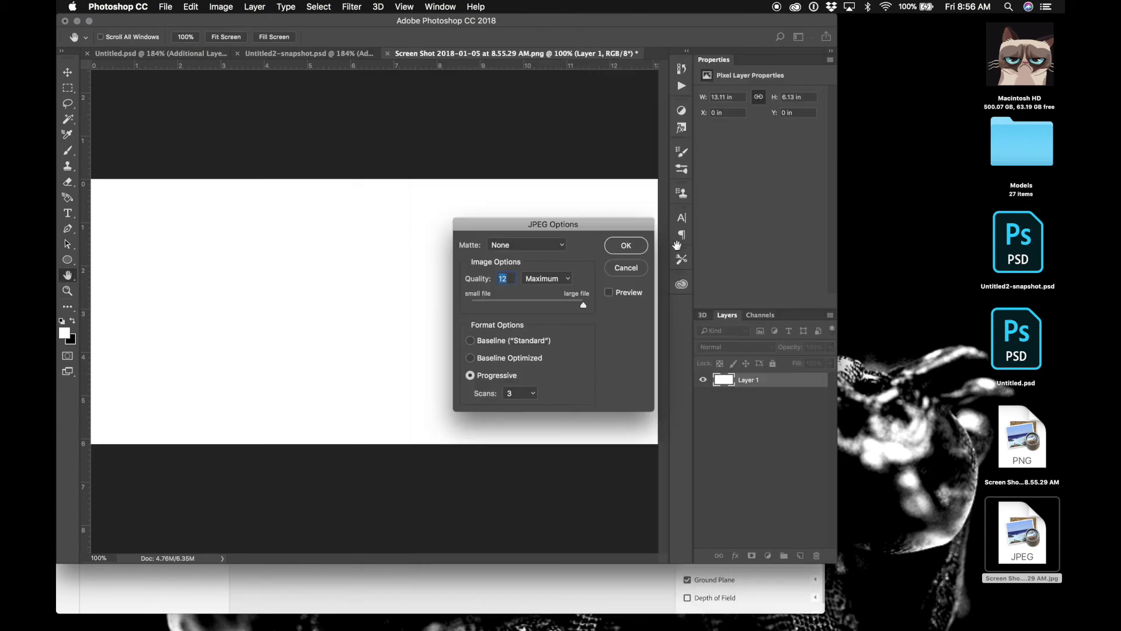
{"action": "left_click", "coordinate": [626, 245]}
{"action": "left_click", "coordinate": [464, 570]}
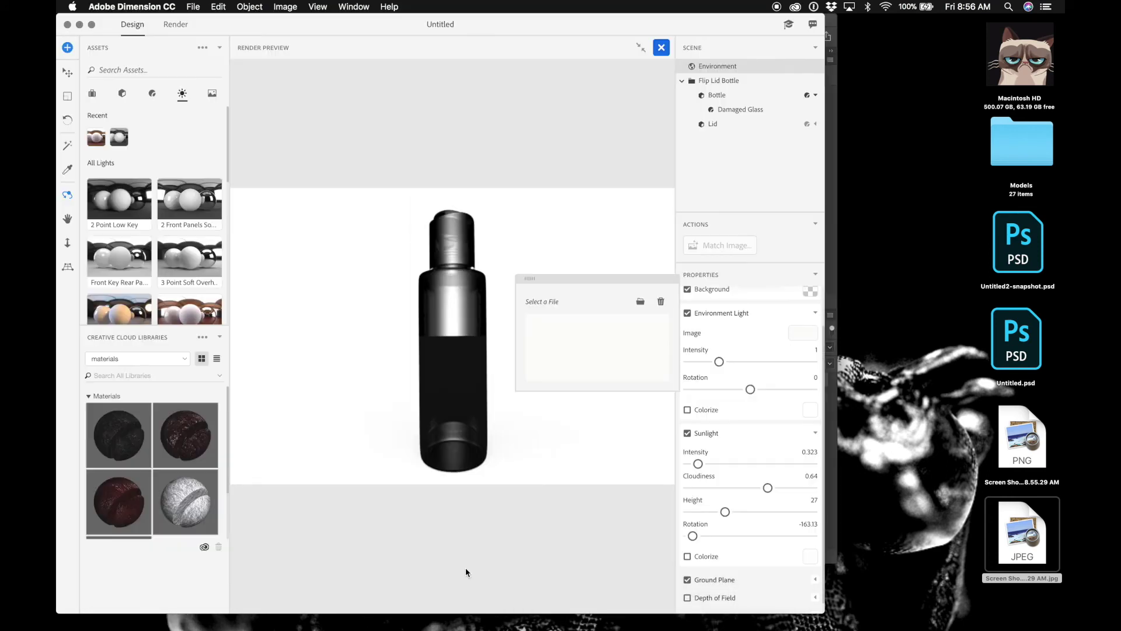
Load the updated white JPEG from the desktop as the environment image and turn sunlight off
{"action": "left_click", "coordinate": [640, 301]}
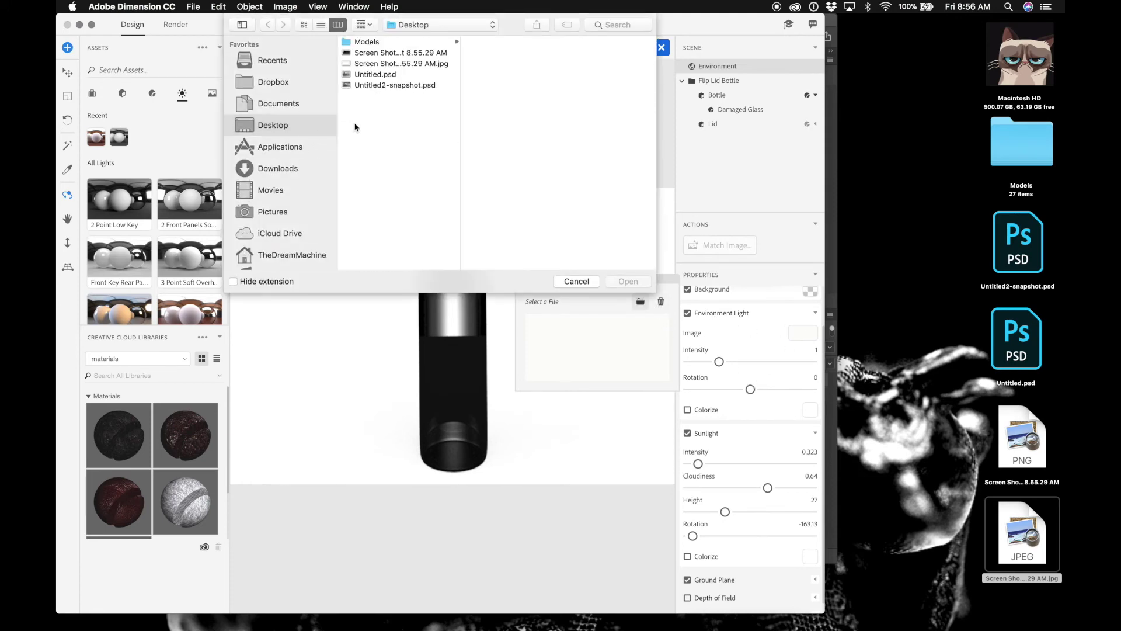
{"action": "left_click", "coordinate": [386, 63]}
{"action": "key", "text": "Return"}
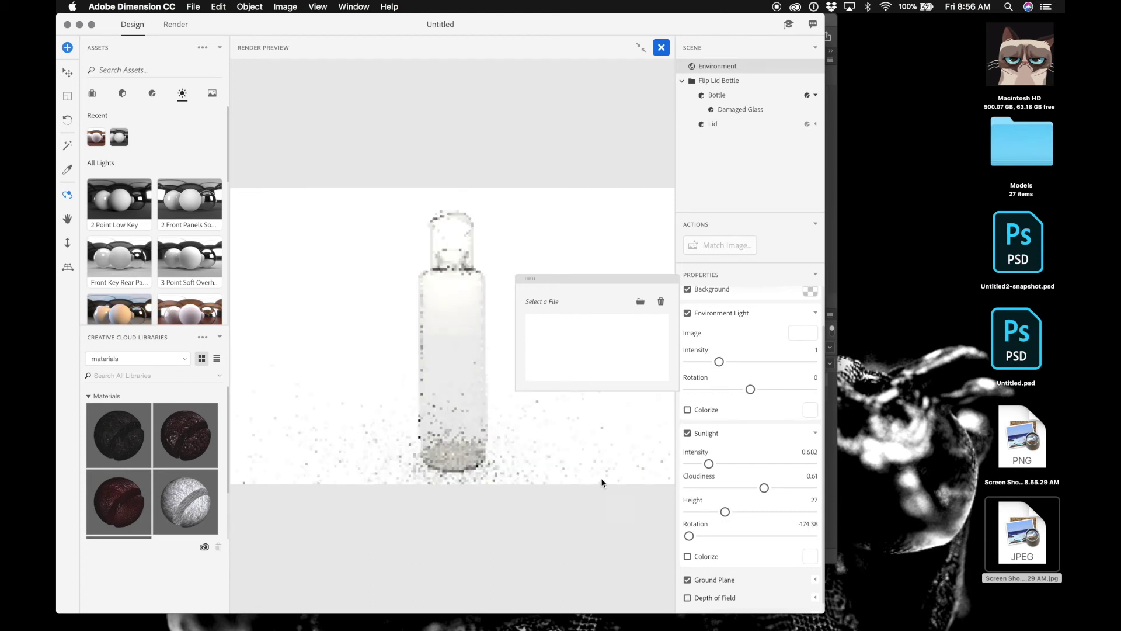
{"action": "left_click", "coordinate": [688, 433]}
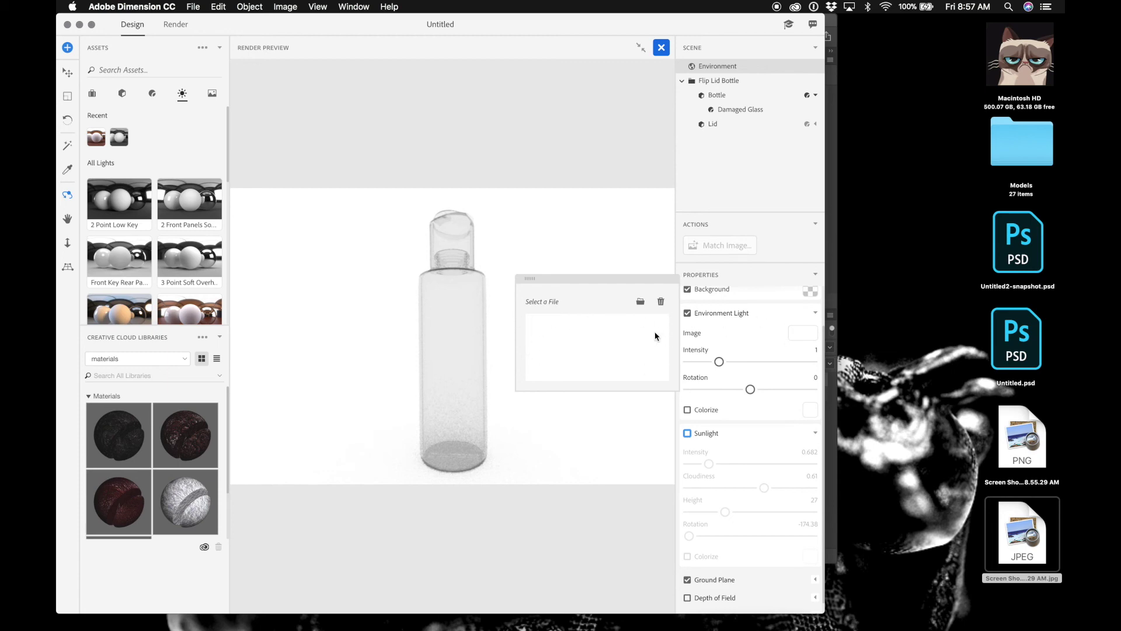
Raise the Environment Light intensity to 1.27
{"action": "scroll", "coordinate": [182, 214], "scroll_direction": "down", "scroll_amount": 5}
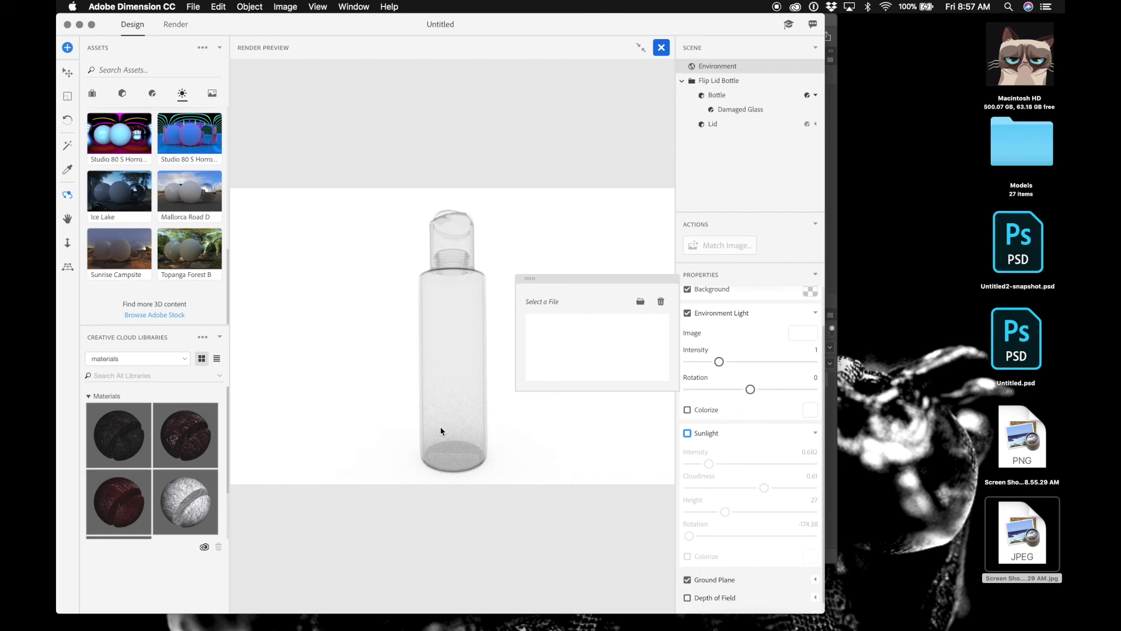
{"action": "left_click_drag", "start_coordinate": [719, 362], "coordinate": [727, 363]}
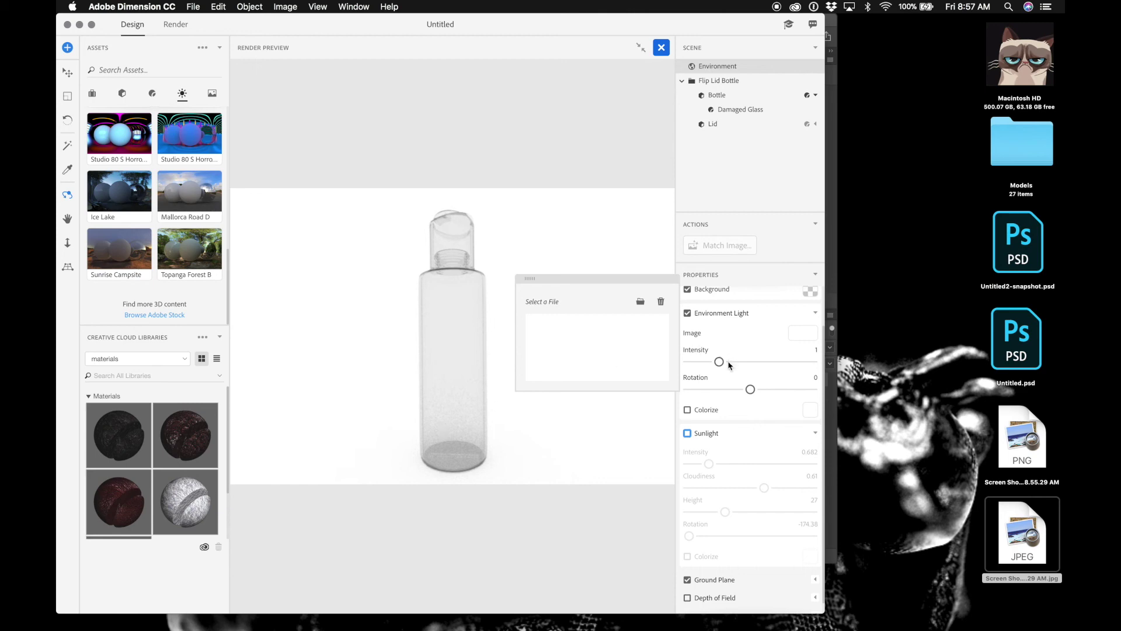